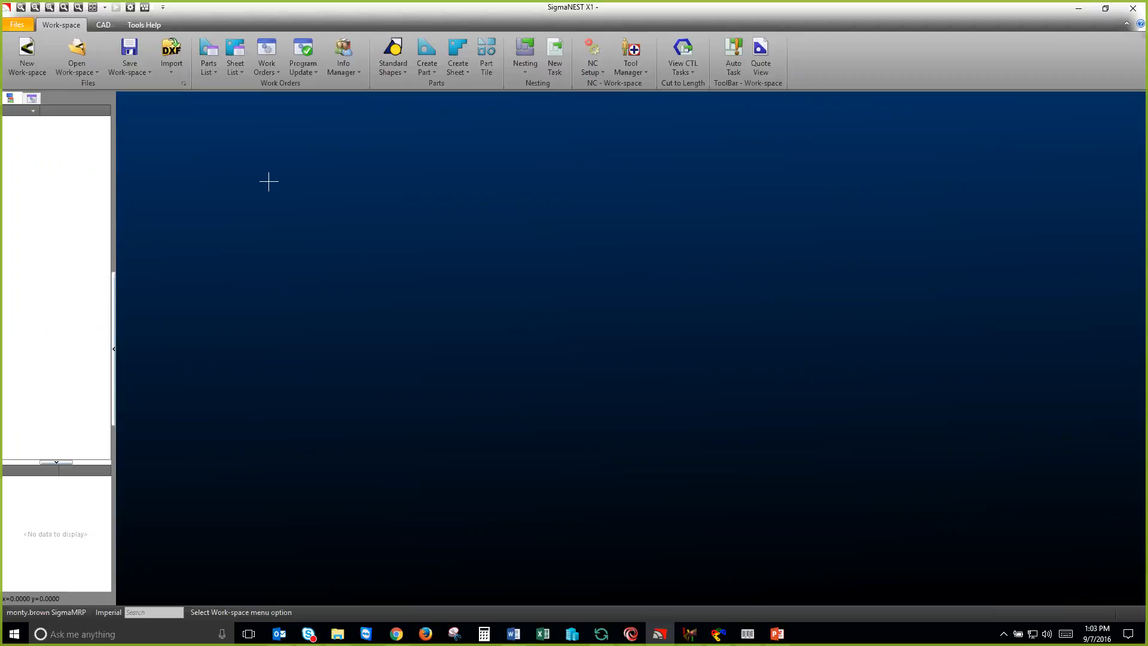
Step: Import the SN7, SN13 and SN15 DXF files together using Interactive Mapping
click(172, 71)
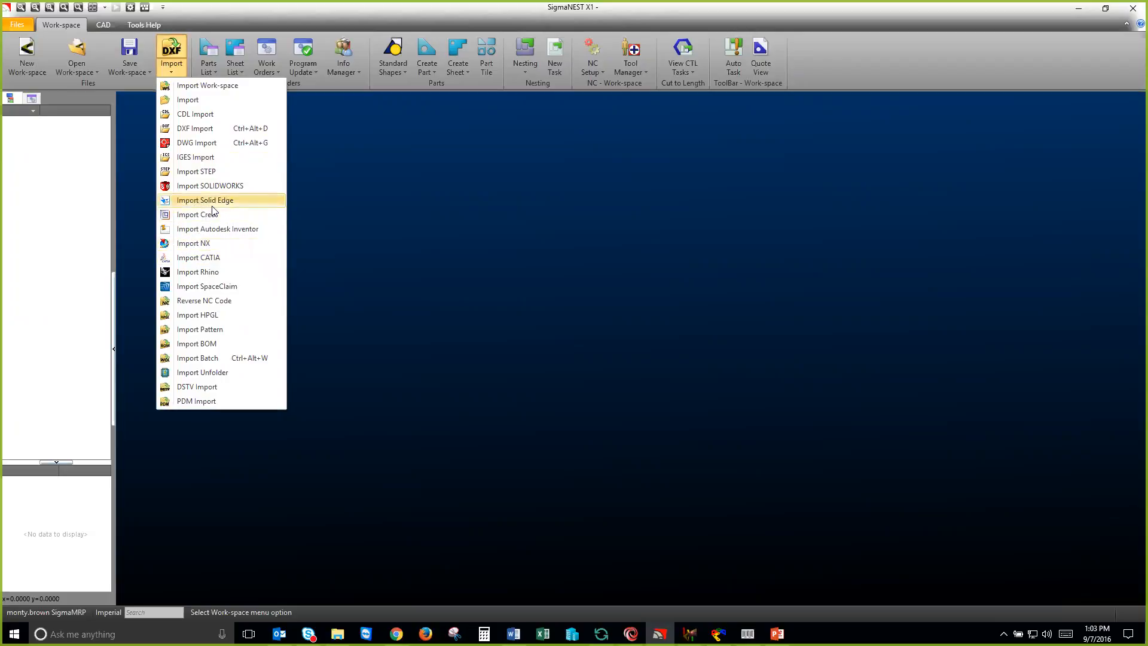
click(205, 128)
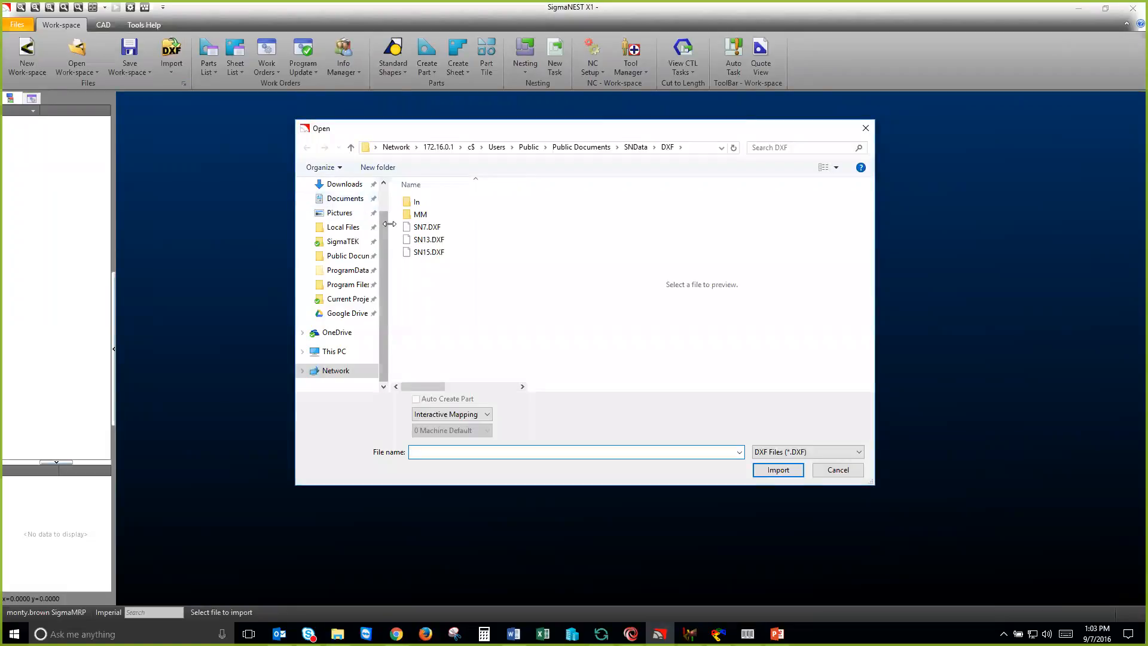
click(426, 227)
ctrl+click(418, 254)
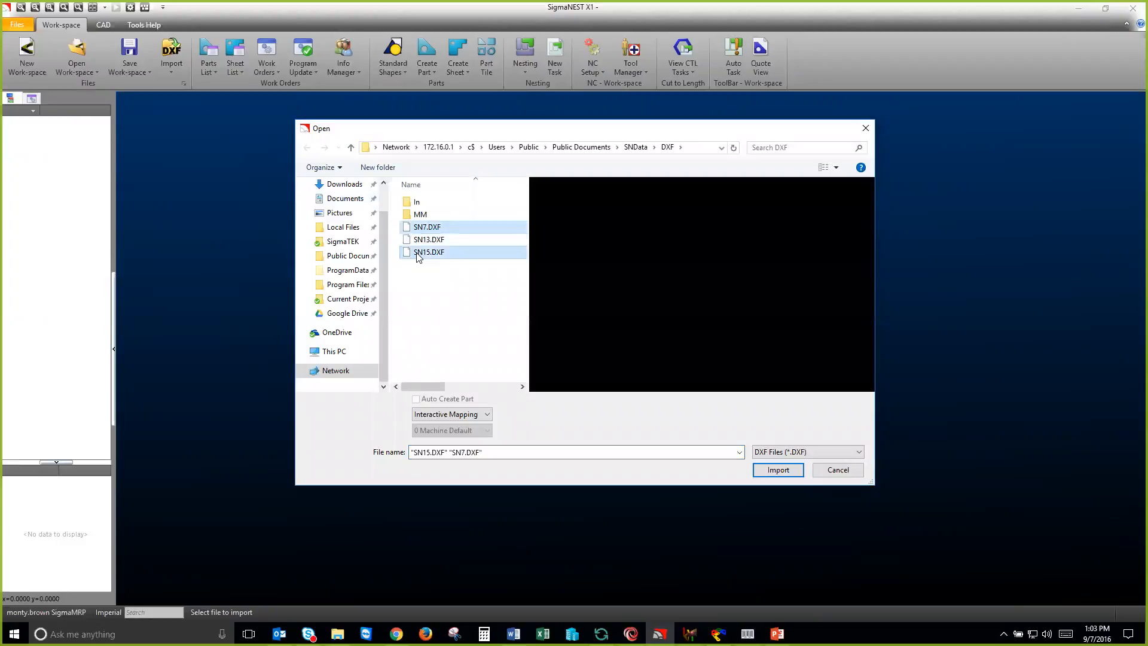
click(428, 230)
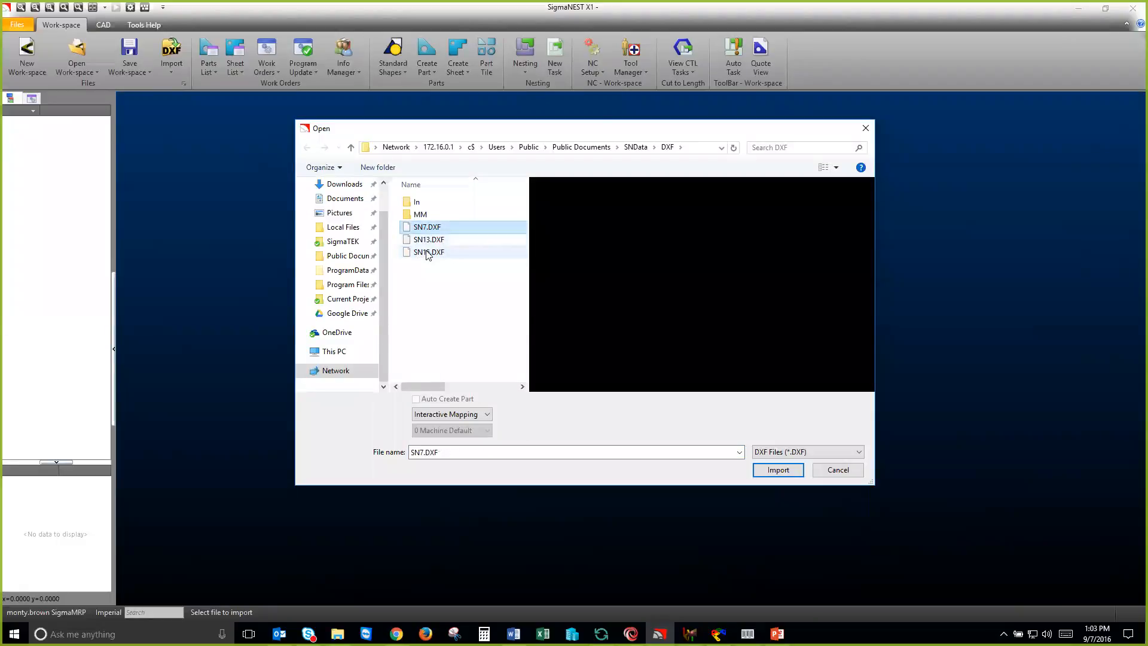
shift+click(428, 253)
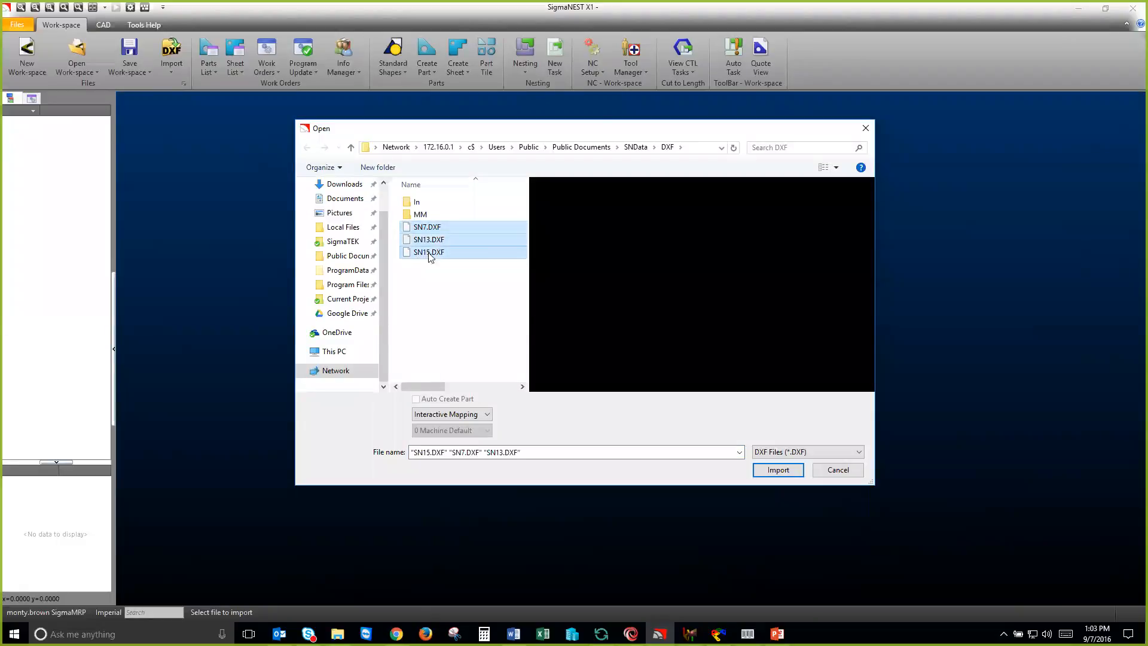
click(770, 472)
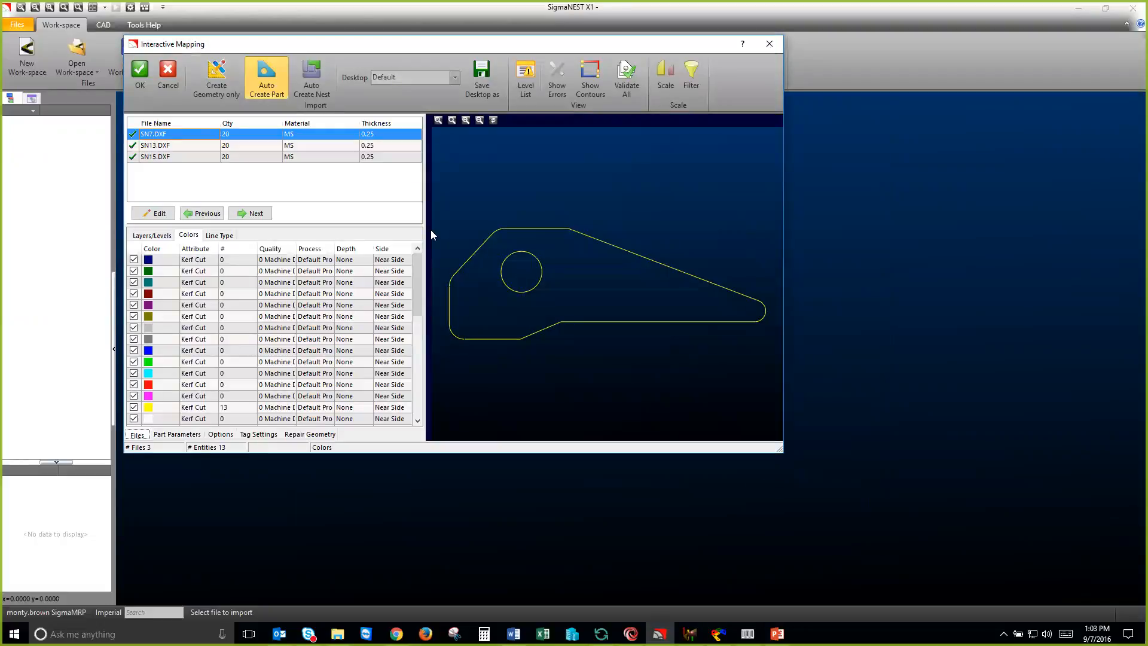
Step: Check the quantities of SN13 and SN15 in the mapping list and accept the import with automatic part creation
click(243, 147)
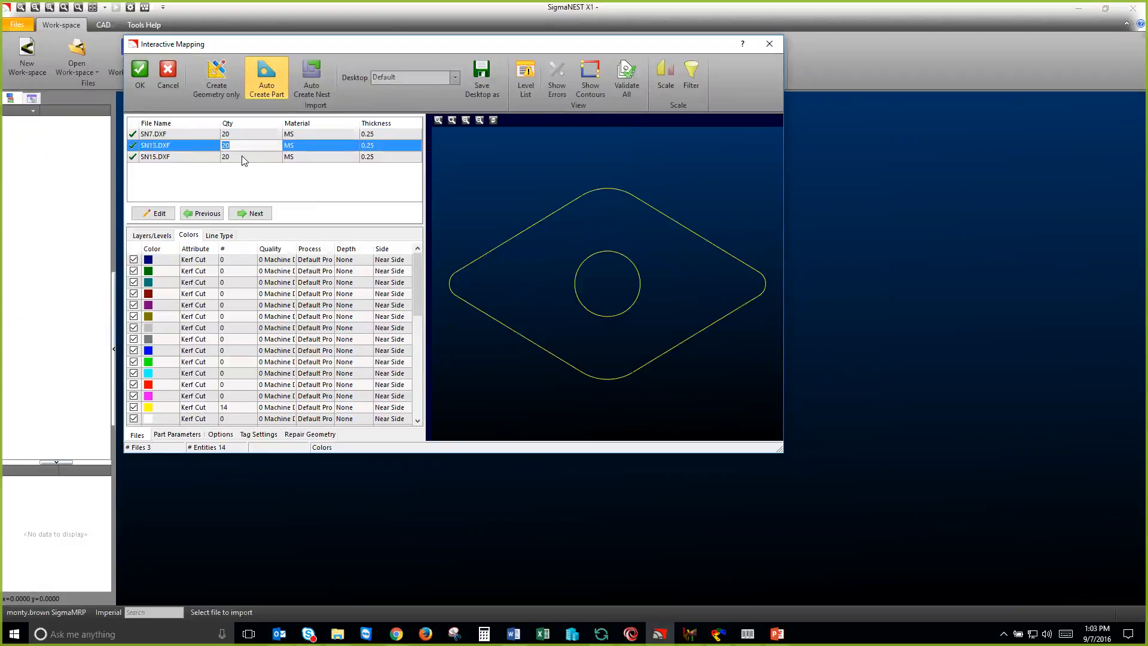
click(243, 157)
click(245, 148)
drag(288, 44, 300, 56)
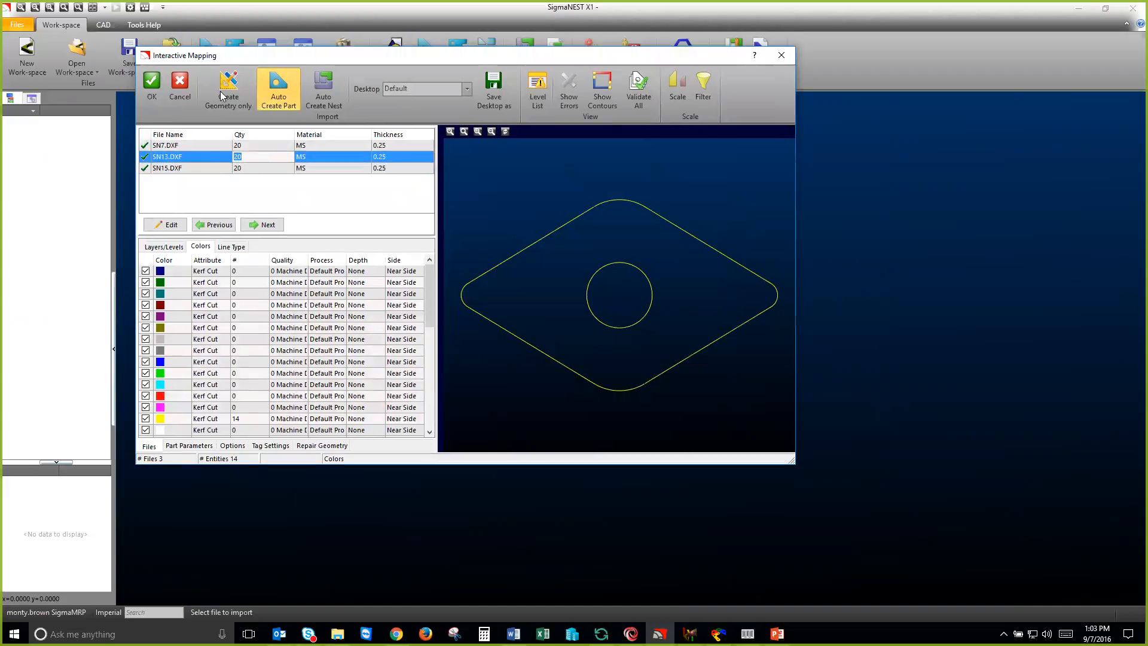
click(154, 85)
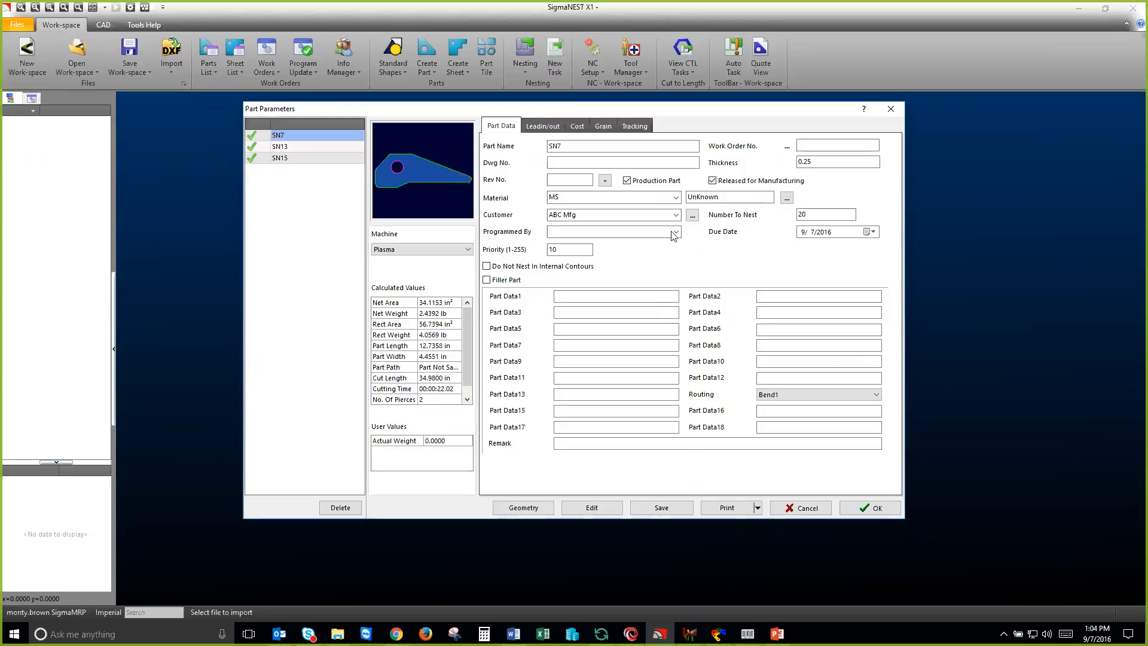
Step: Review the part data of SN13 and SN7, and choose the Bend1 routing for SN7
click(317, 148)
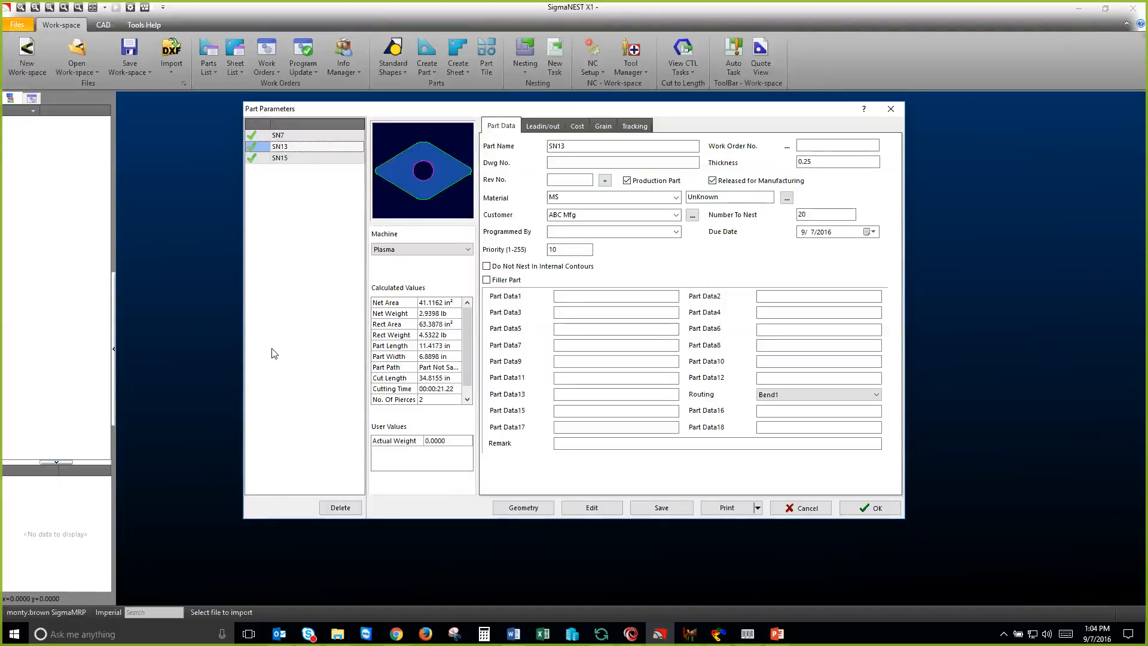
click(278, 138)
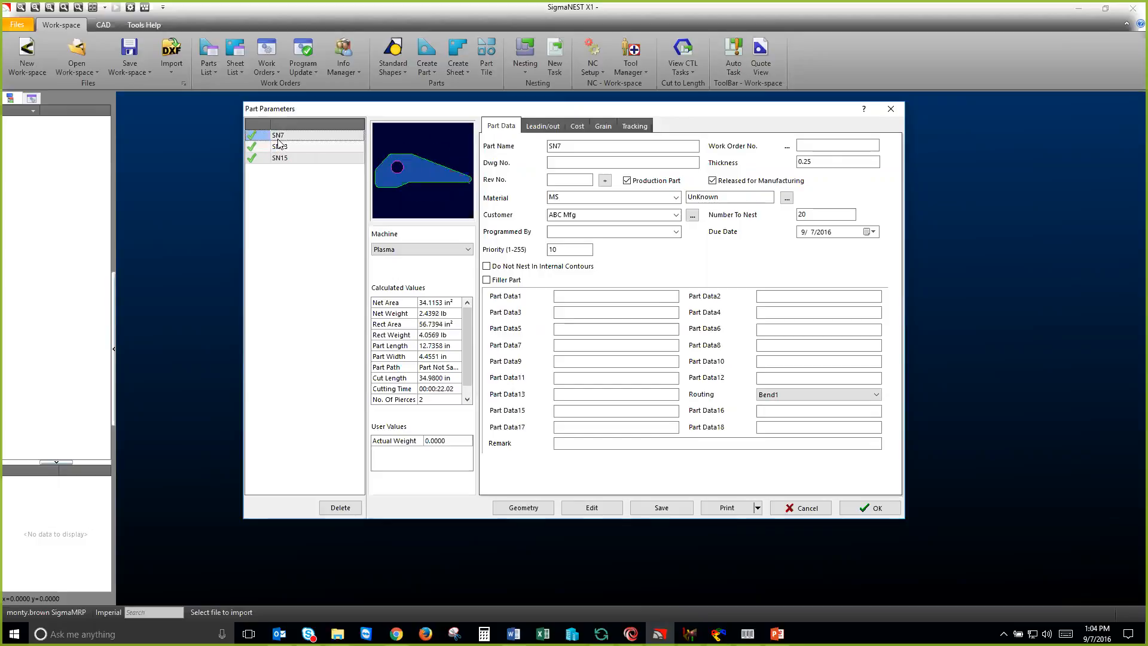
click(826, 169)
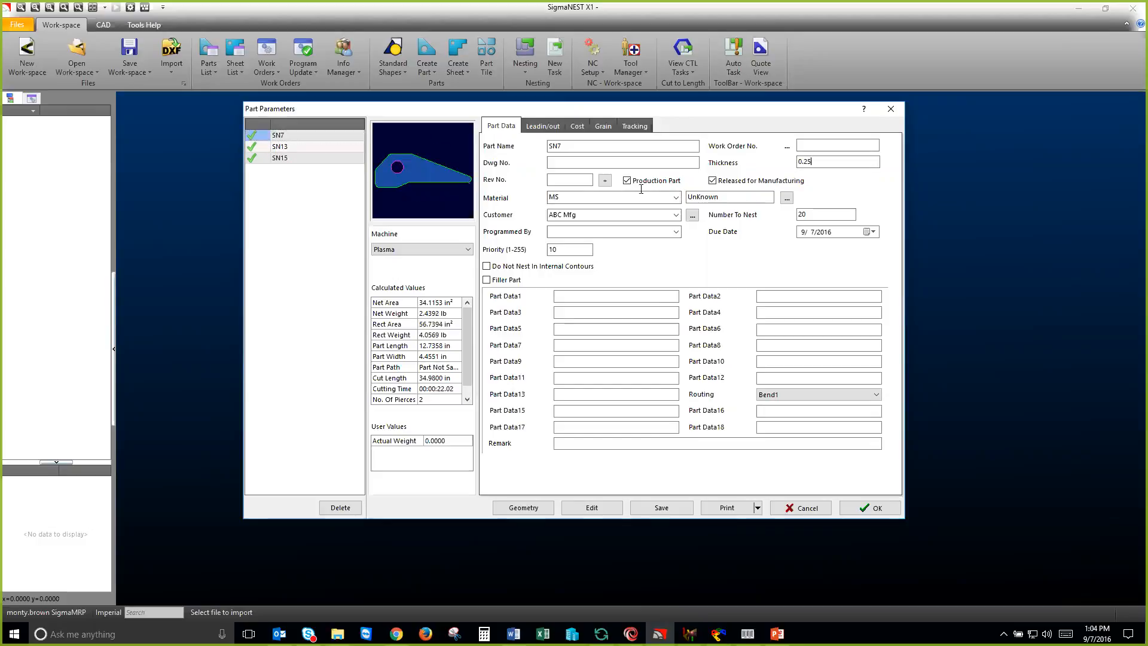
click(830, 215)
click(801, 398)
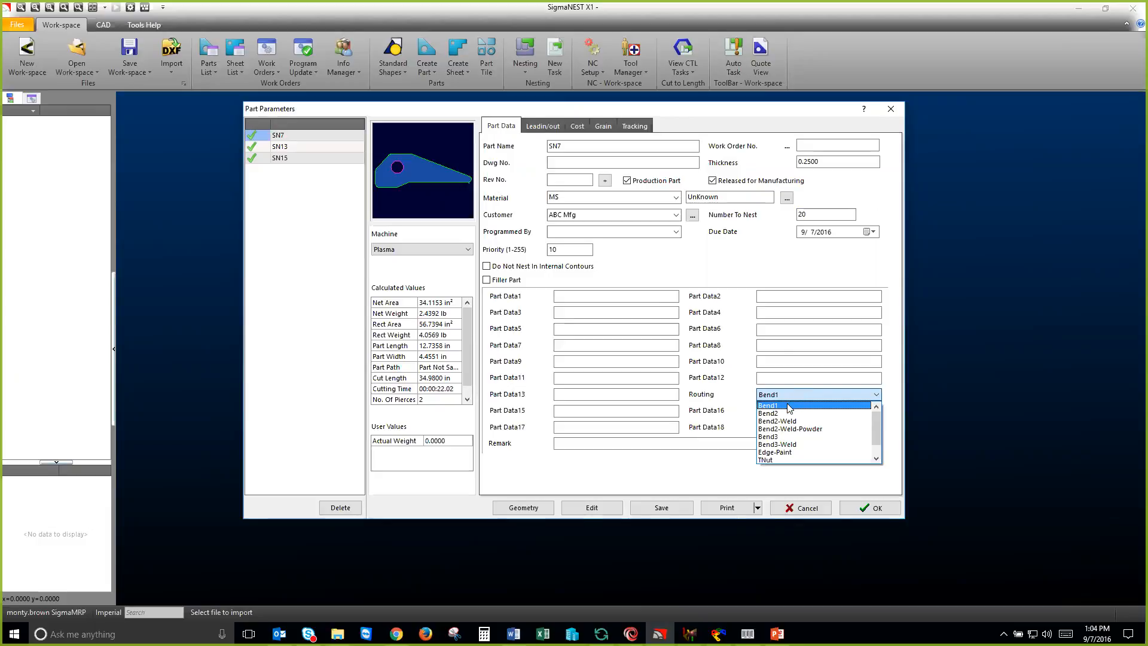
click(787, 405)
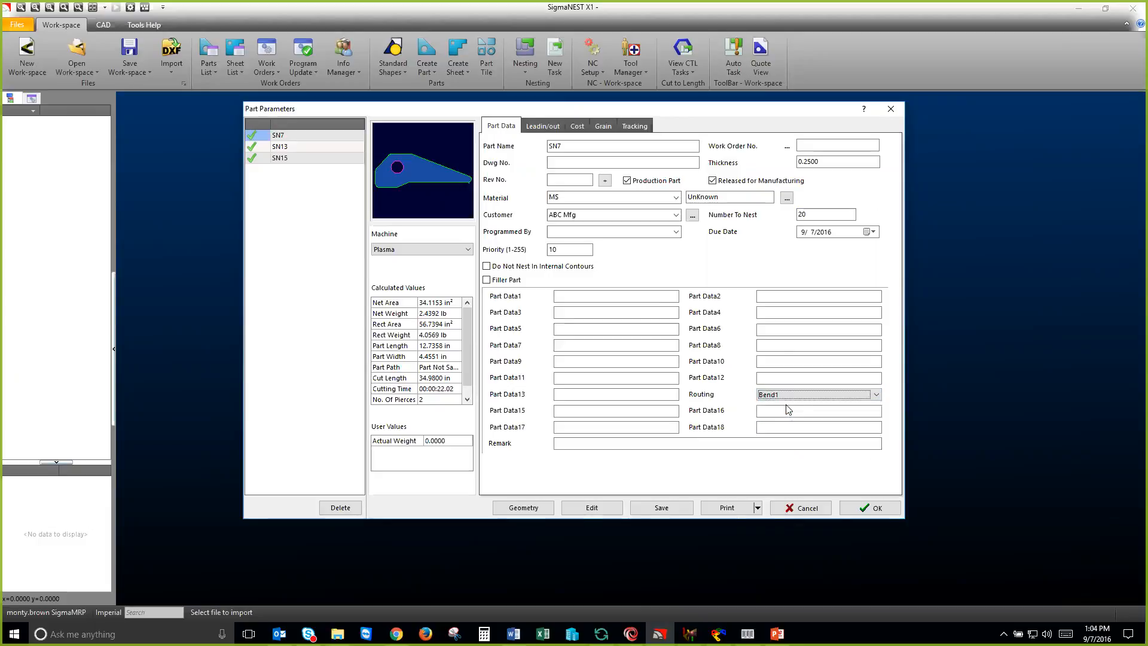
Step: Set the routing of part SN15 to Bend2-Weld and save the three parts to the work-space
click(298, 147)
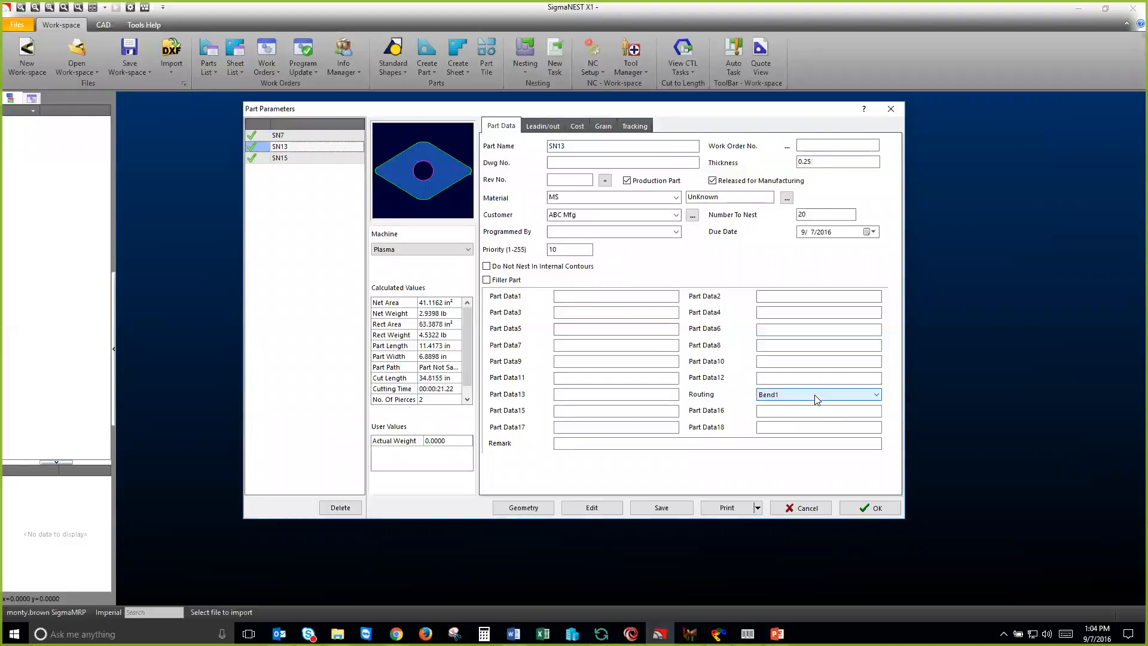
click(285, 158)
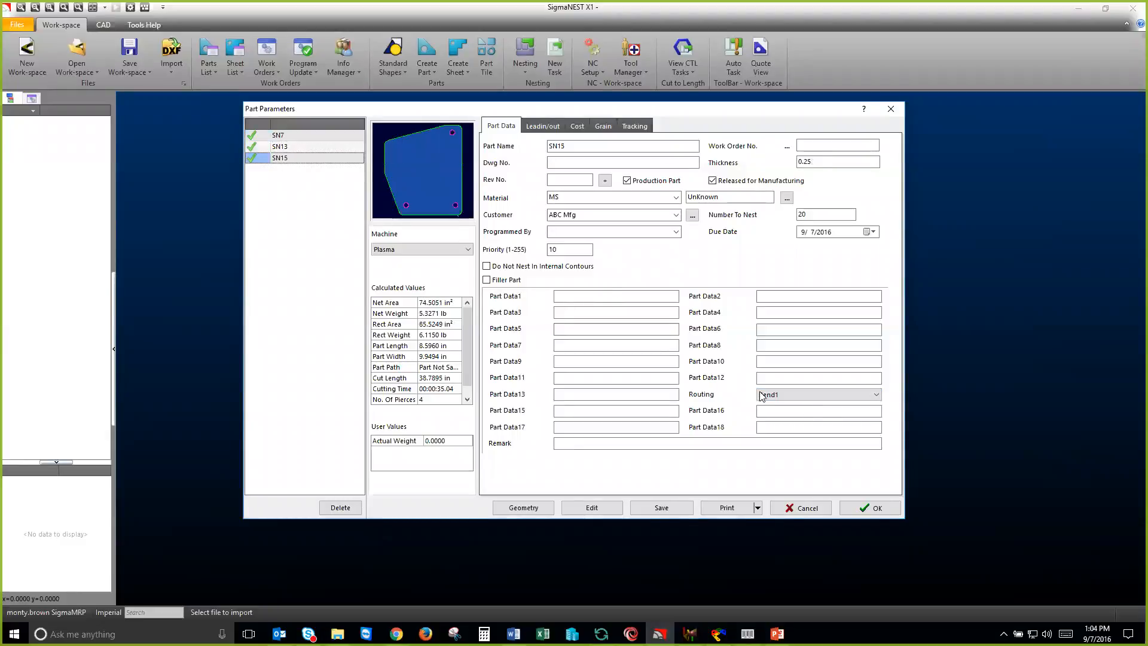
click(763, 395)
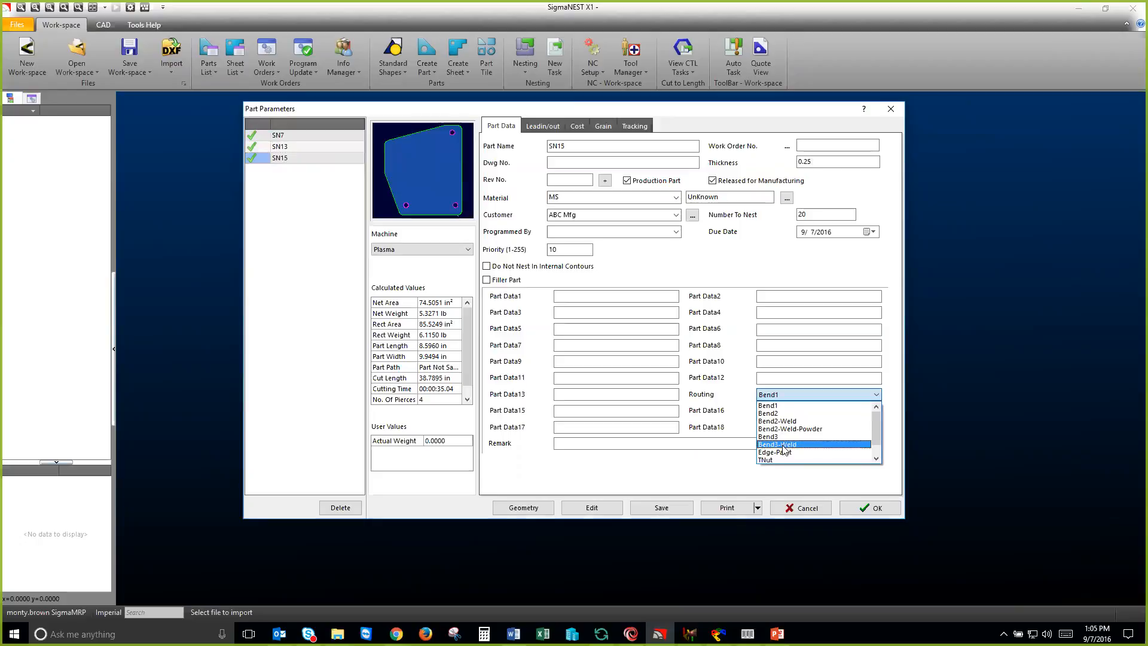
click(780, 421)
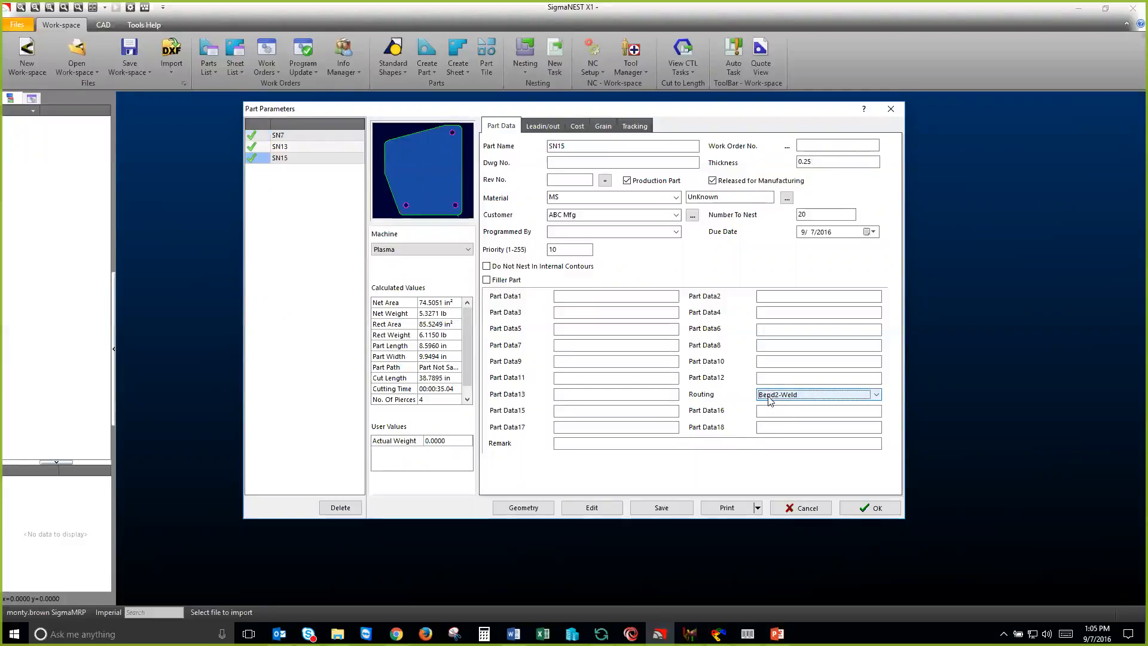
click(856, 510)
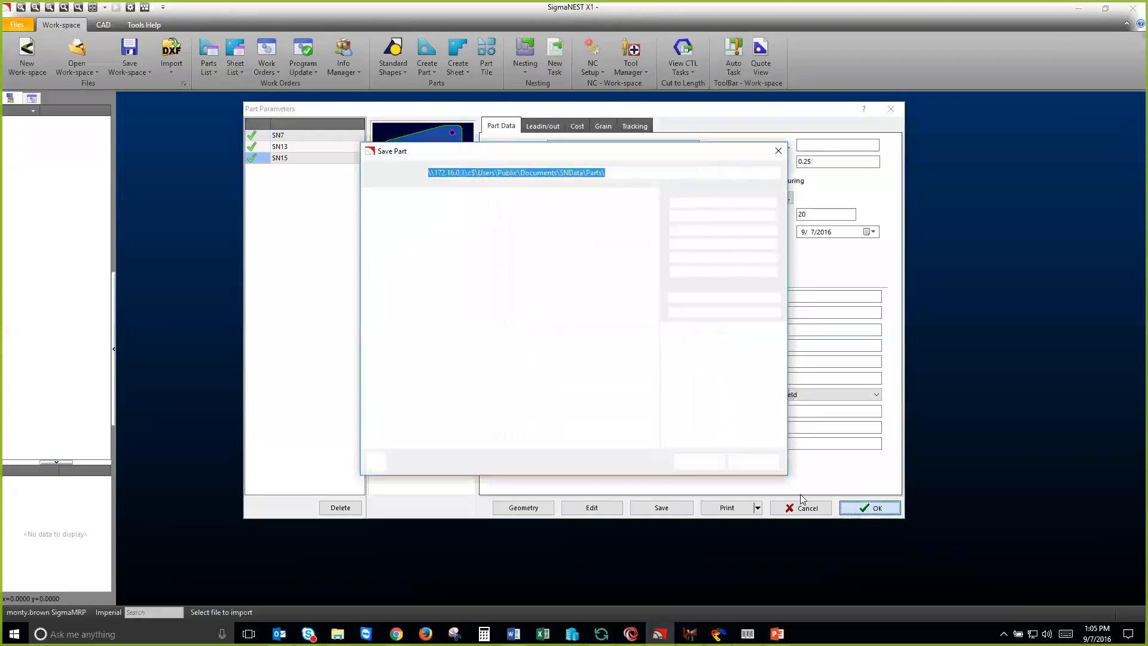
click(759, 462)
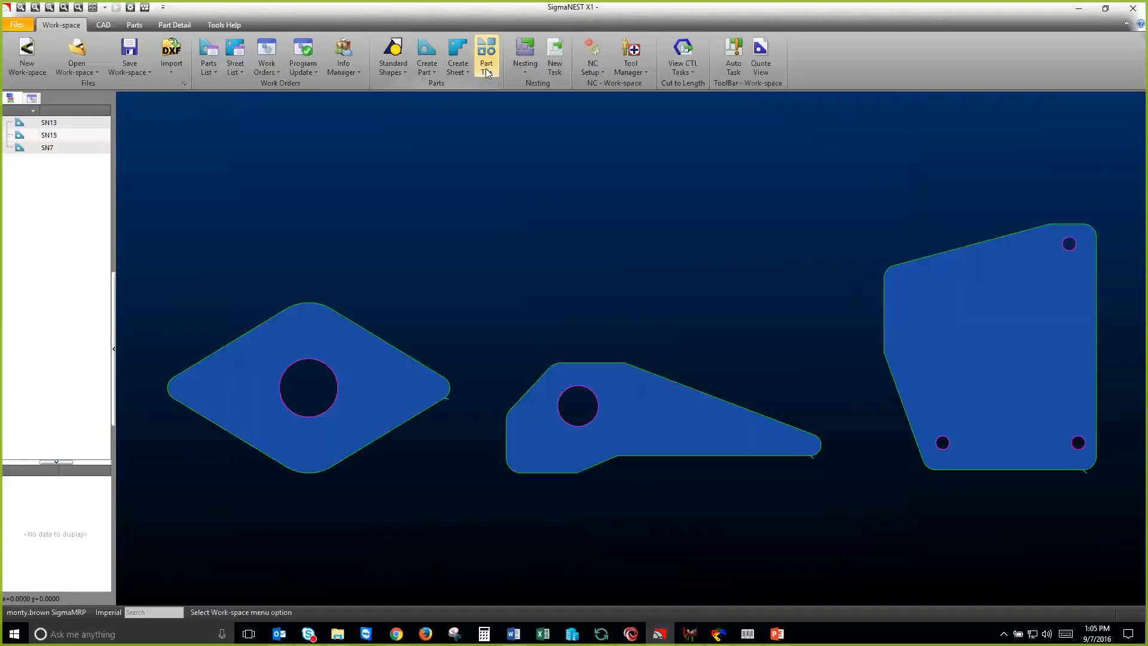
Step: Create a new quote for the three parts with the proposed customer details, save it and close it
click(756, 60)
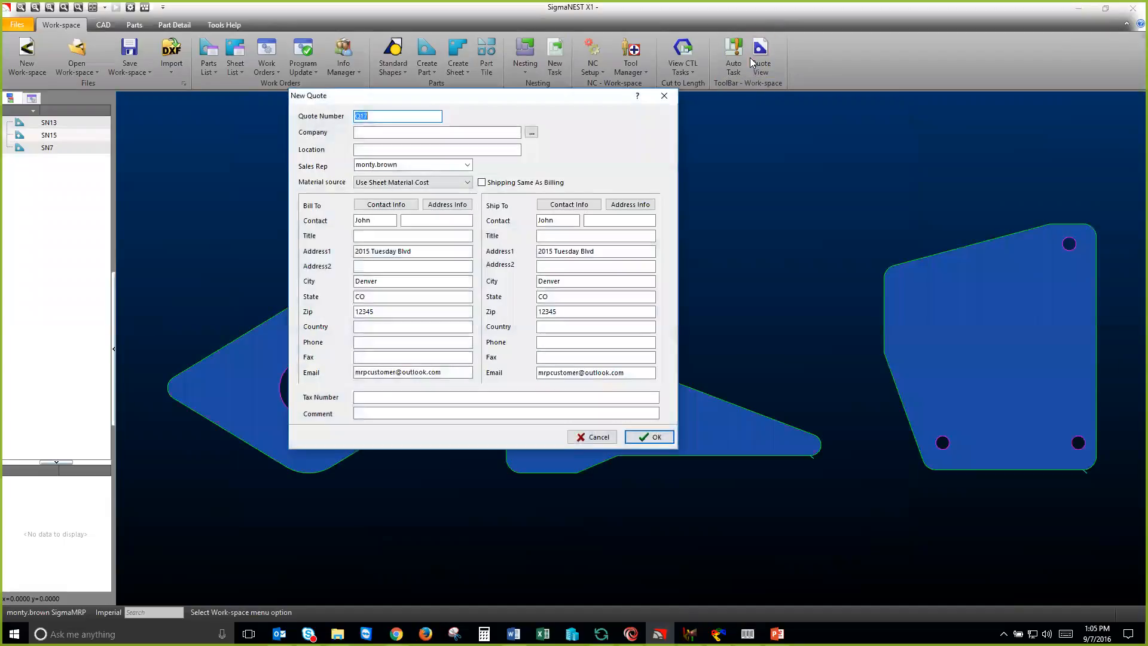
click(643, 440)
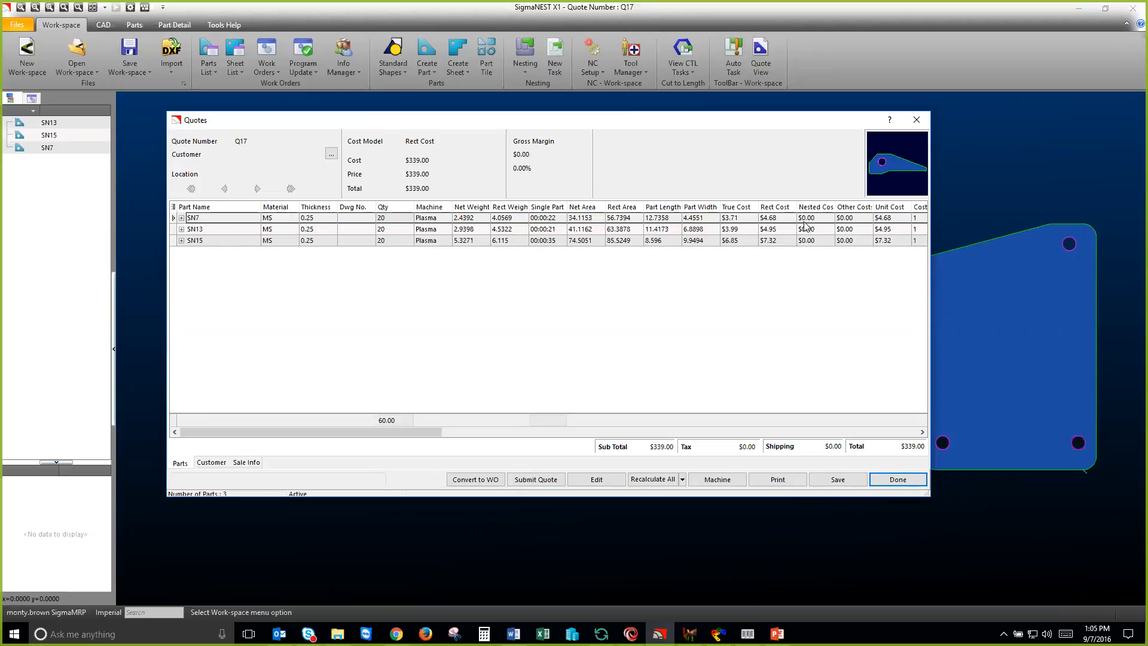
click(834, 479)
click(881, 481)
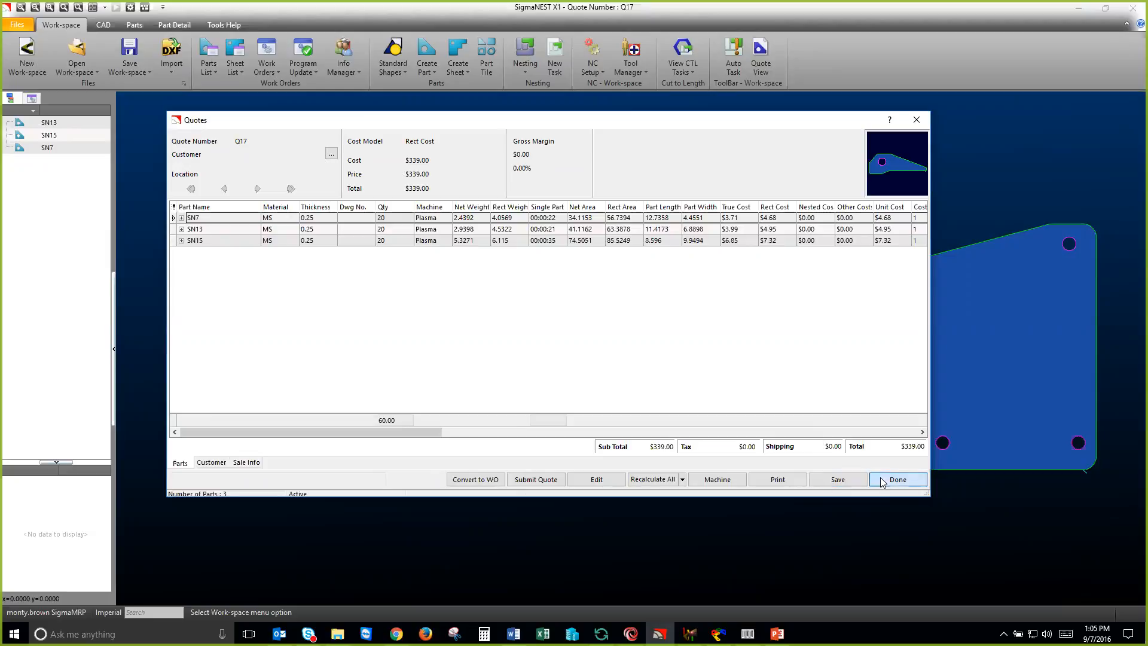
Step: Create a new nesting task for the three parts on a 240 by 96 MS sheet, 0.25 thick
click(552, 60)
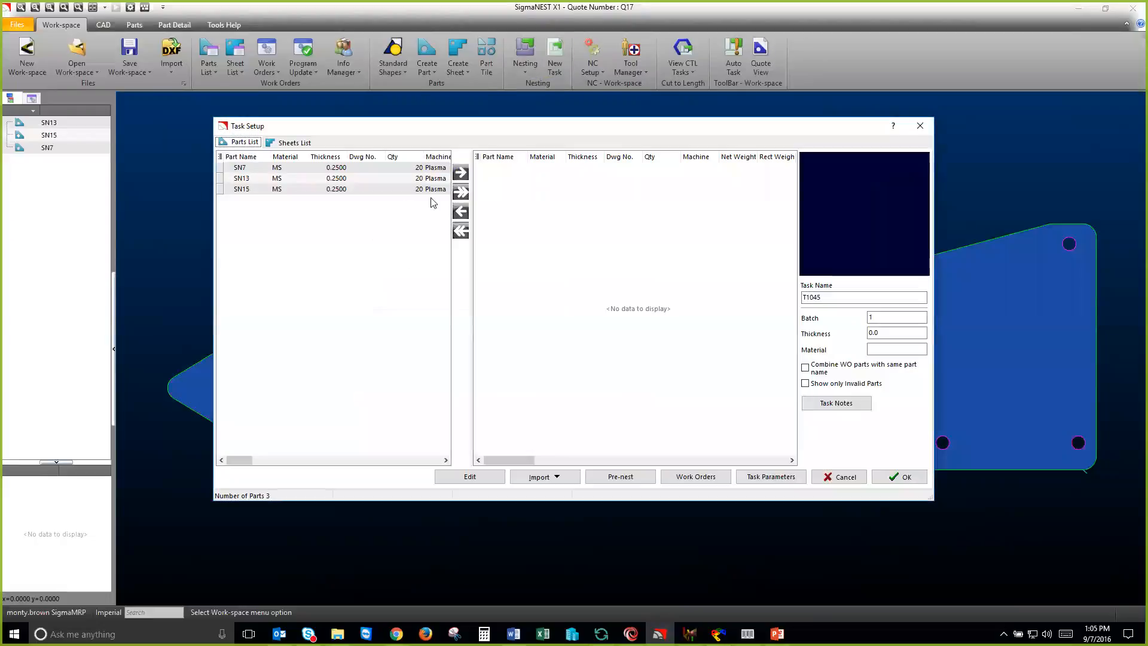
click(460, 192)
click(894, 477)
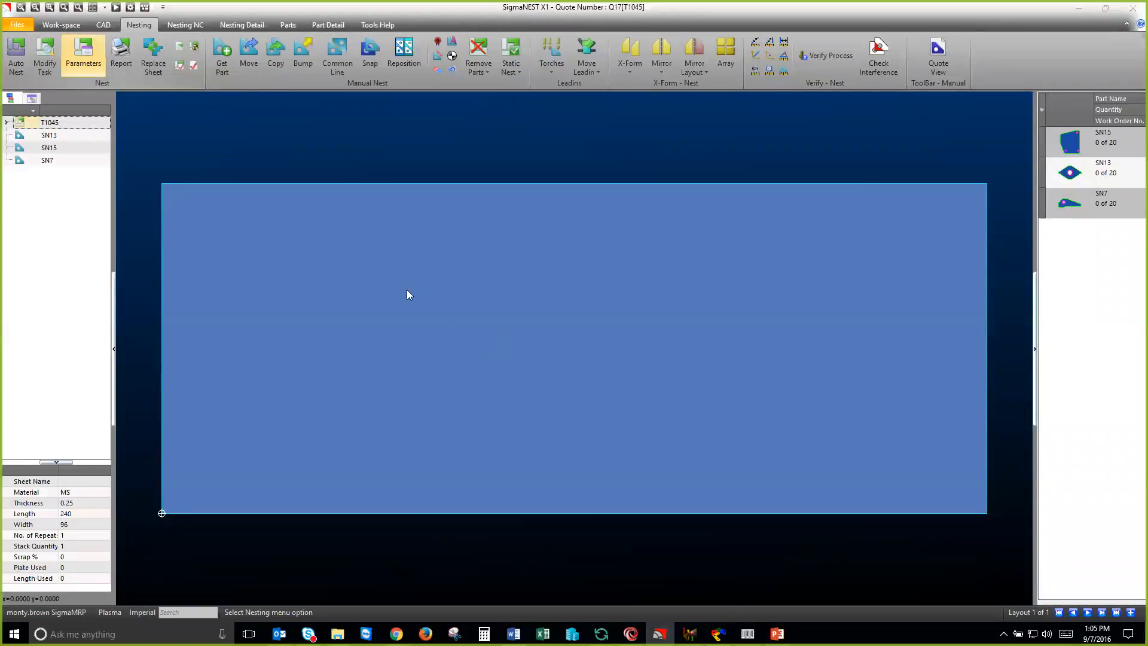
Step: Check the Plasma task parameters without changing them and auto-nest all the parts on the sheet
click(90, 63)
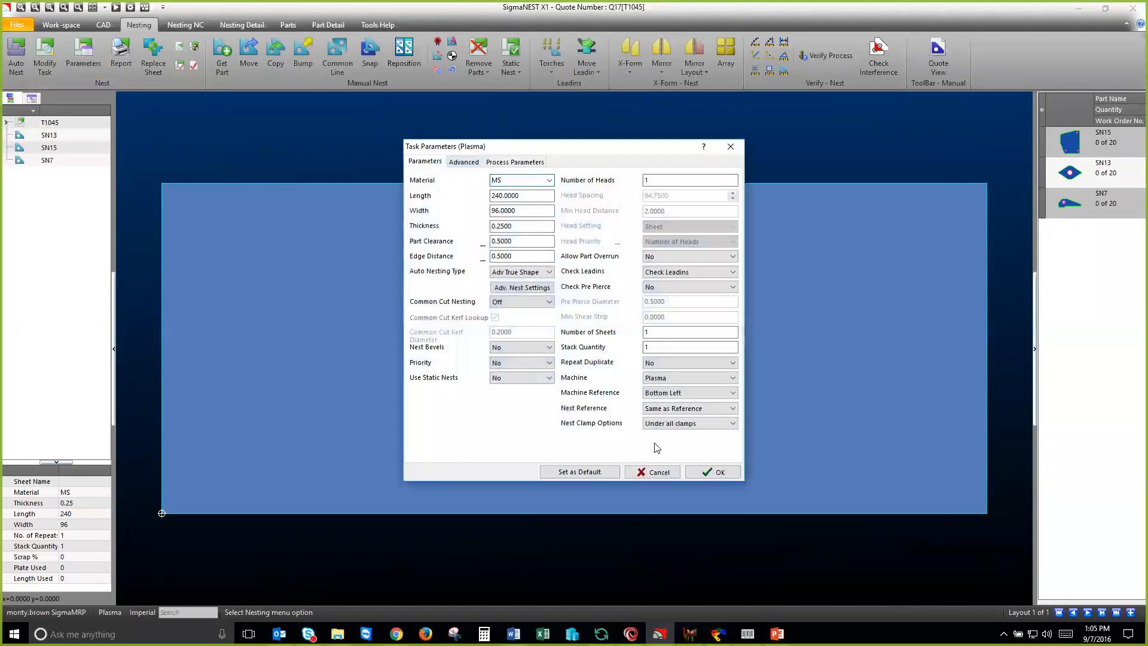
click(651, 470)
click(14, 54)
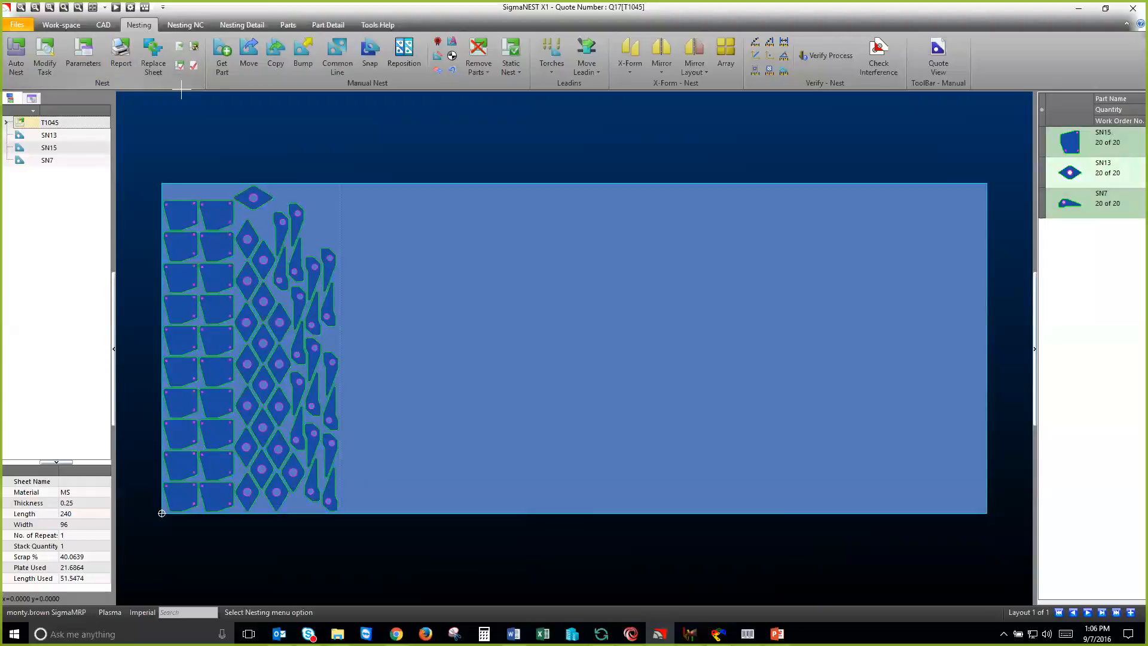
Step: Reopen the quote to compare the costs of SN7, SN13 and SN15 after nesting, and save and close it
click(936, 64)
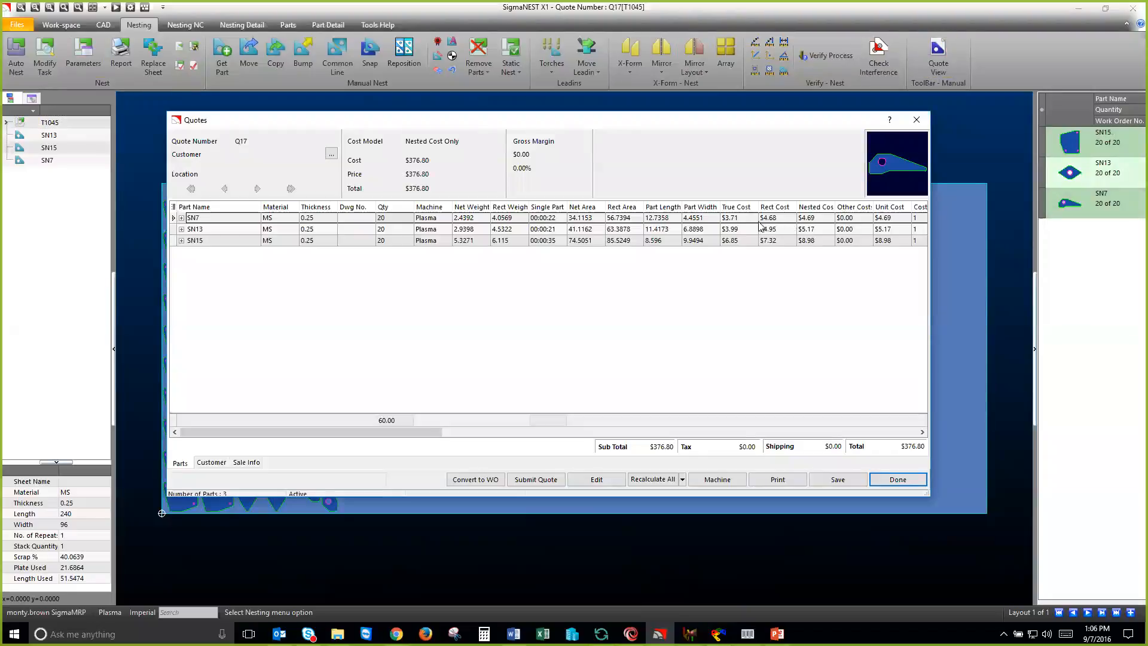
click(748, 219)
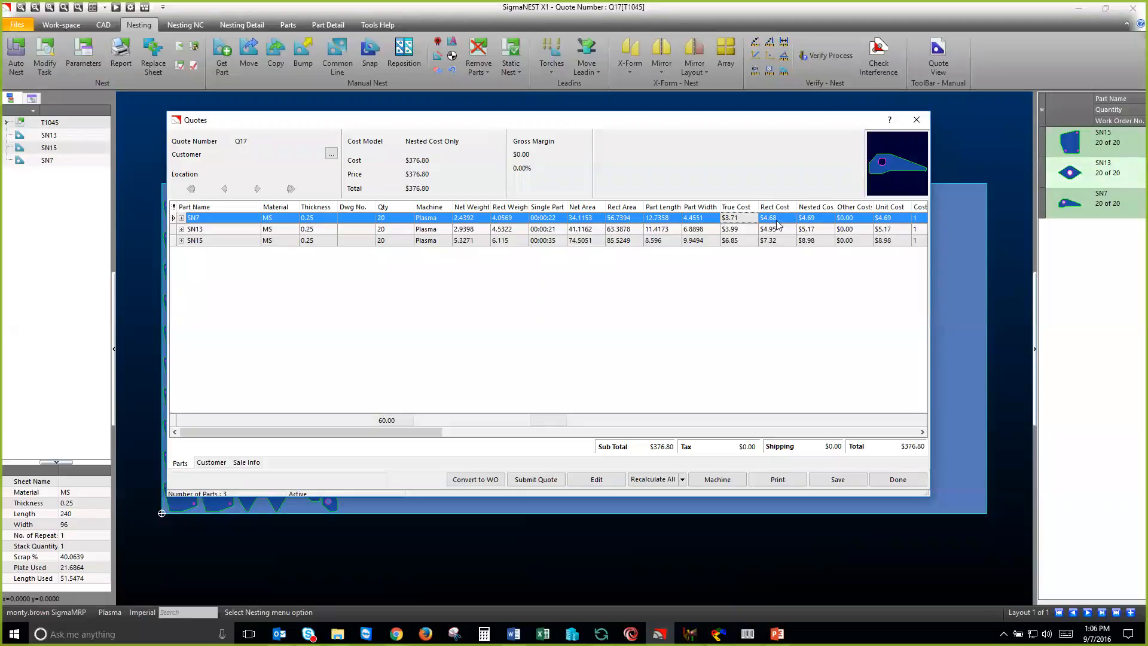
click(747, 232)
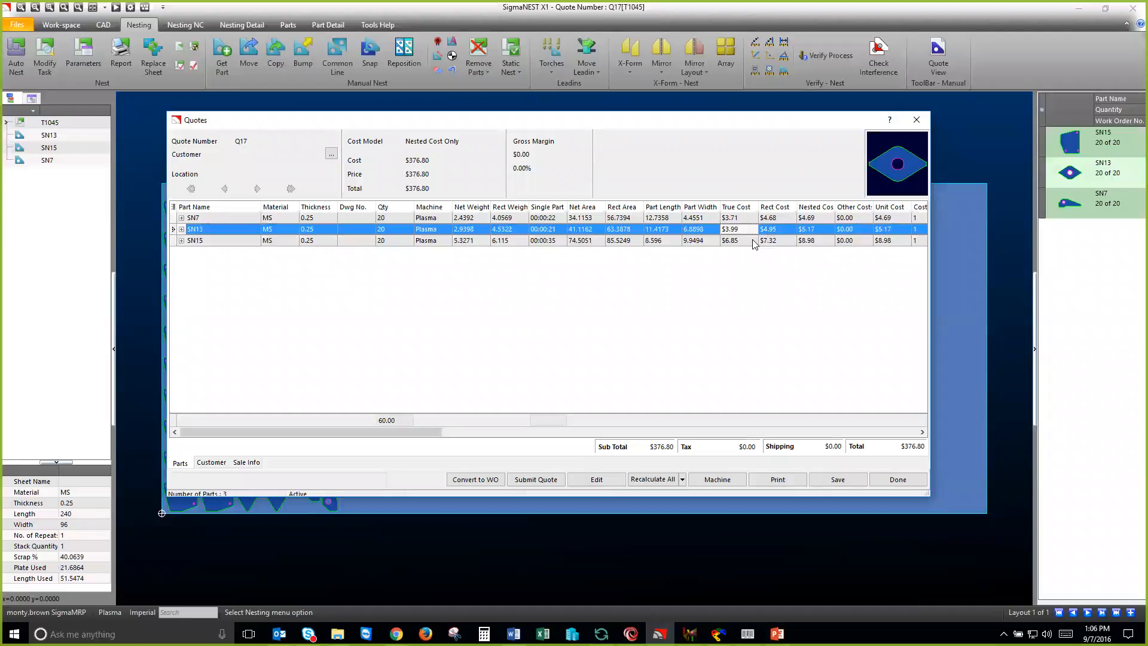
click(754, 242)
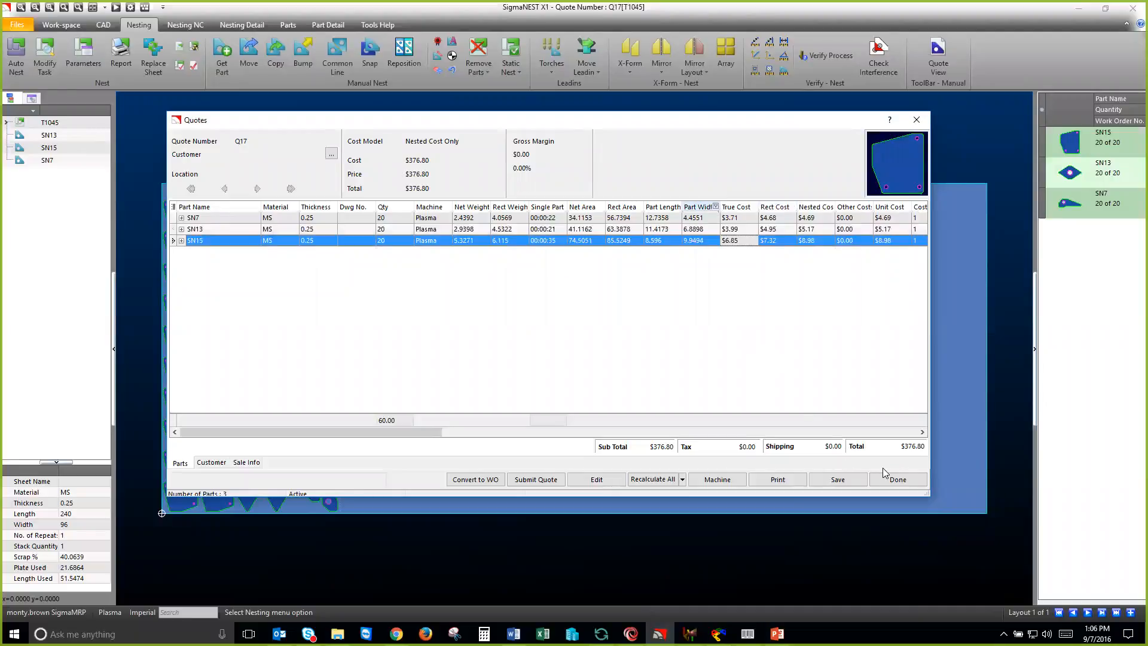
click(851, 481)
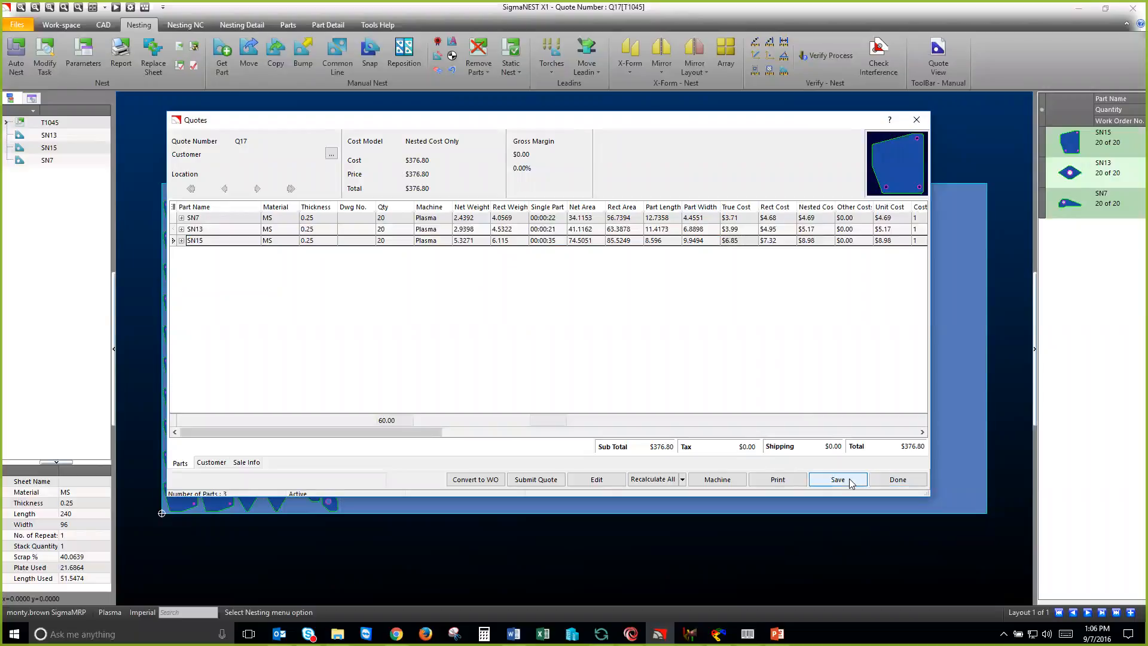
click(885, 479)
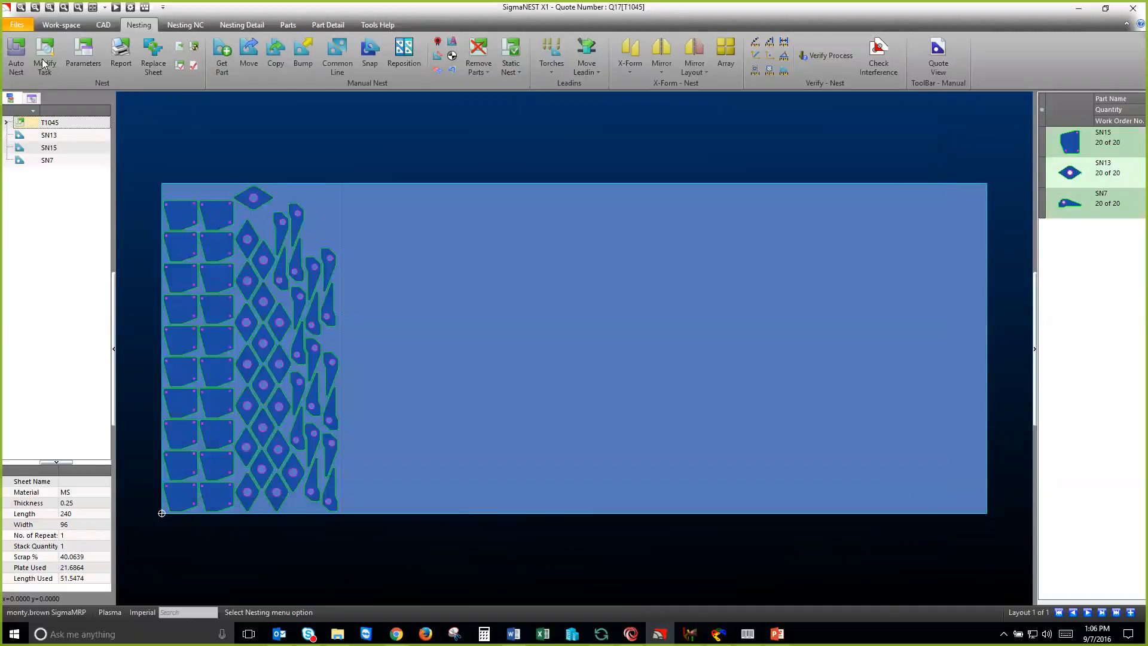
Step: Leave the nesting task and start a new, empty work-space
click(16, 55)
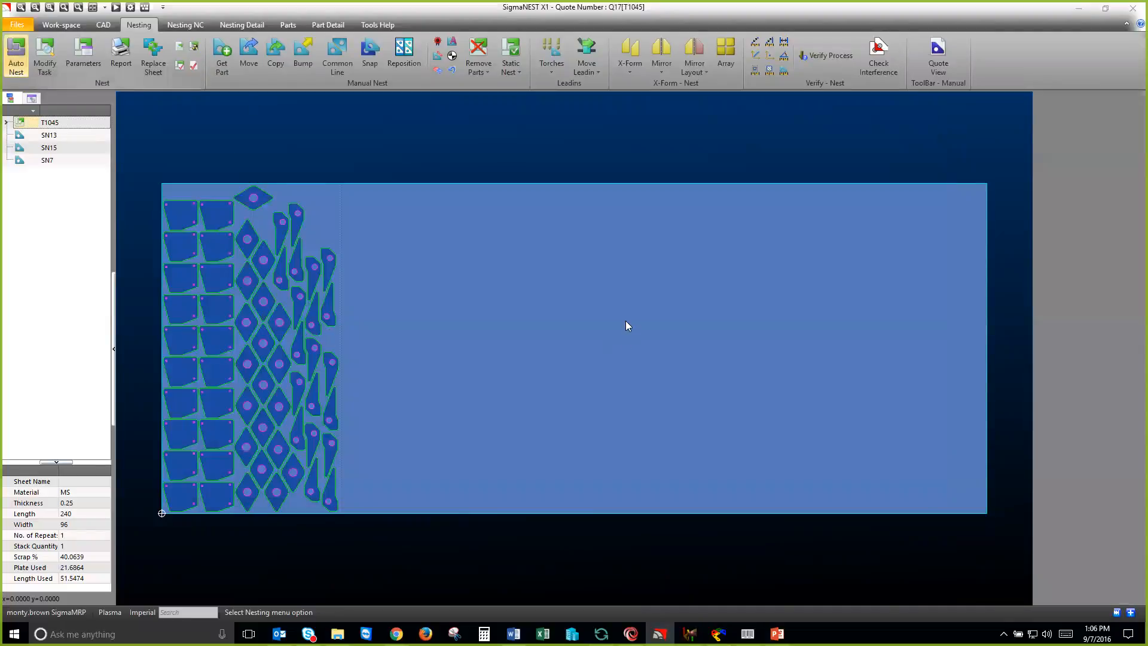
click(72, 28)
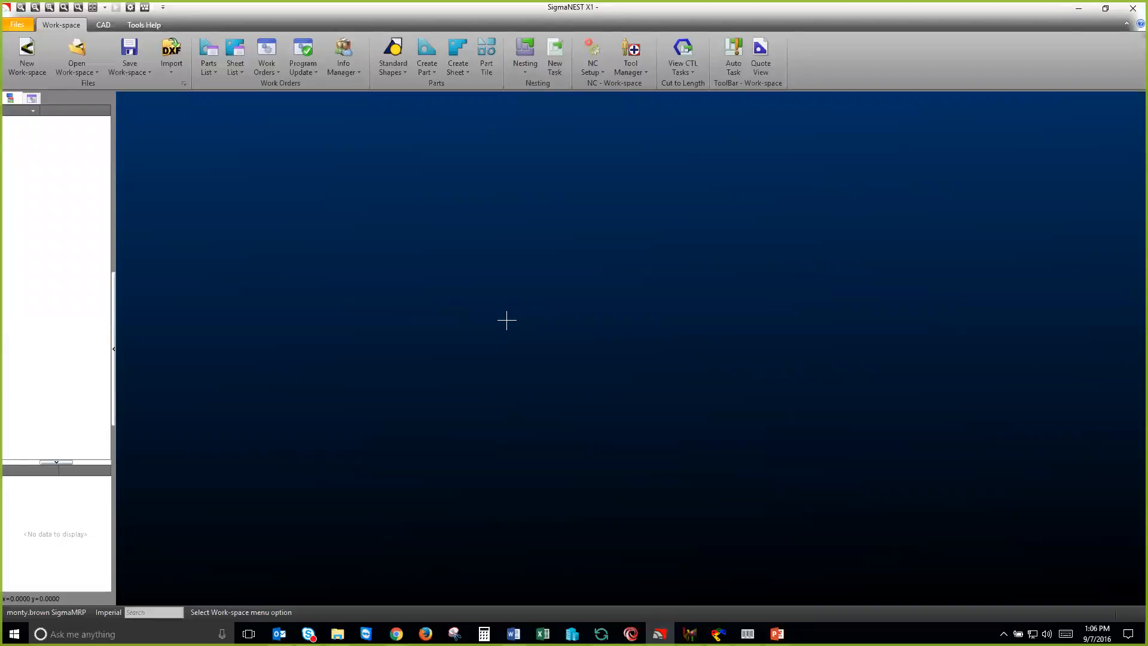
Step: Switch to SigmaMRP and create a new job for the second Depth Manufacturing customer contact, keeping the default job details
click(632, 625)
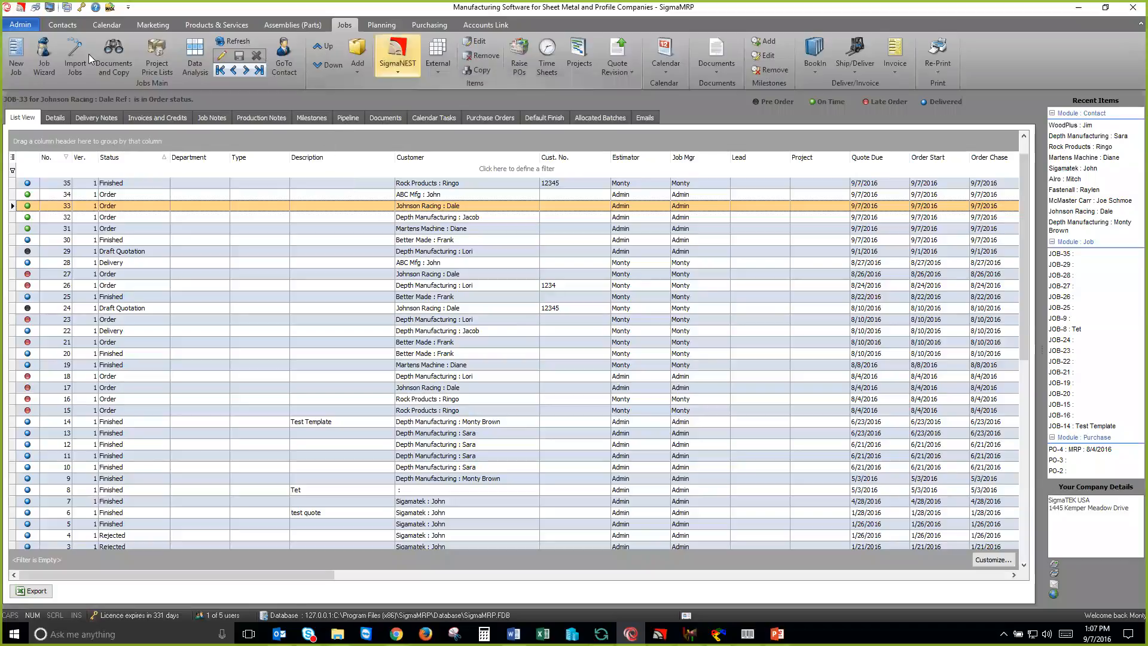
click(23, 55)
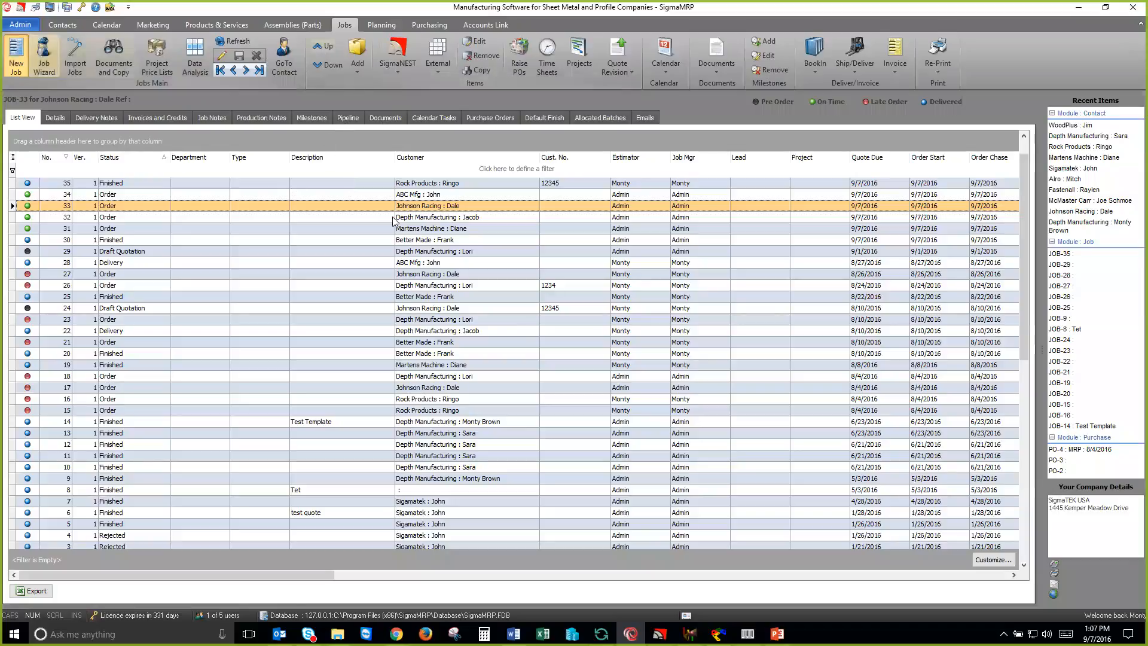
click(625, 216)
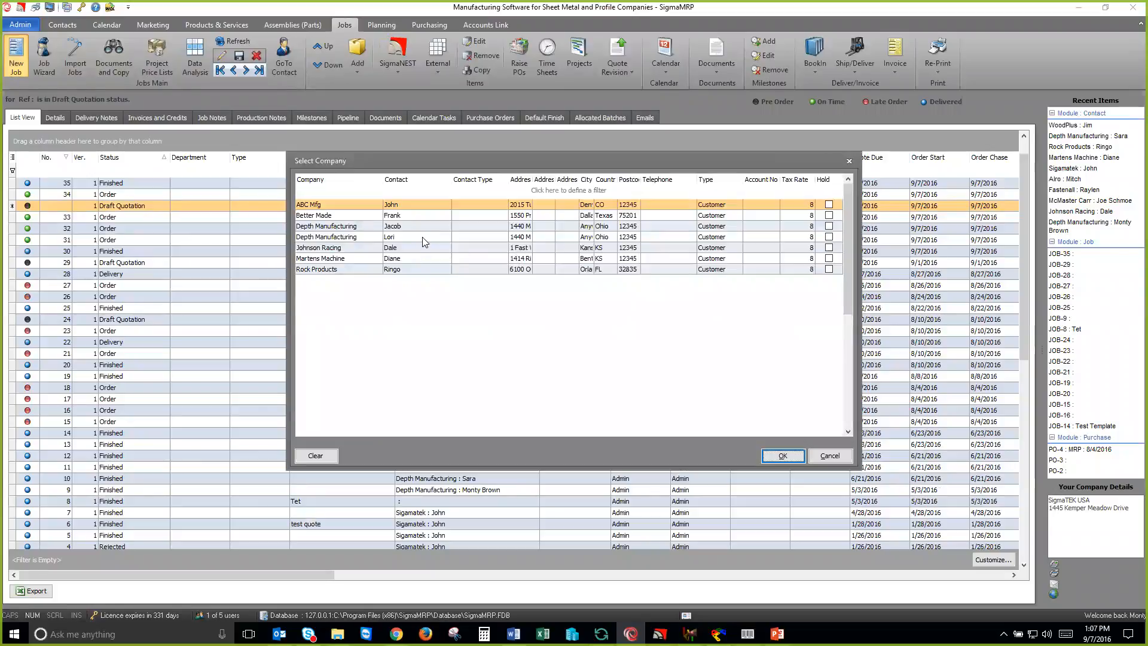
click(423, 239)
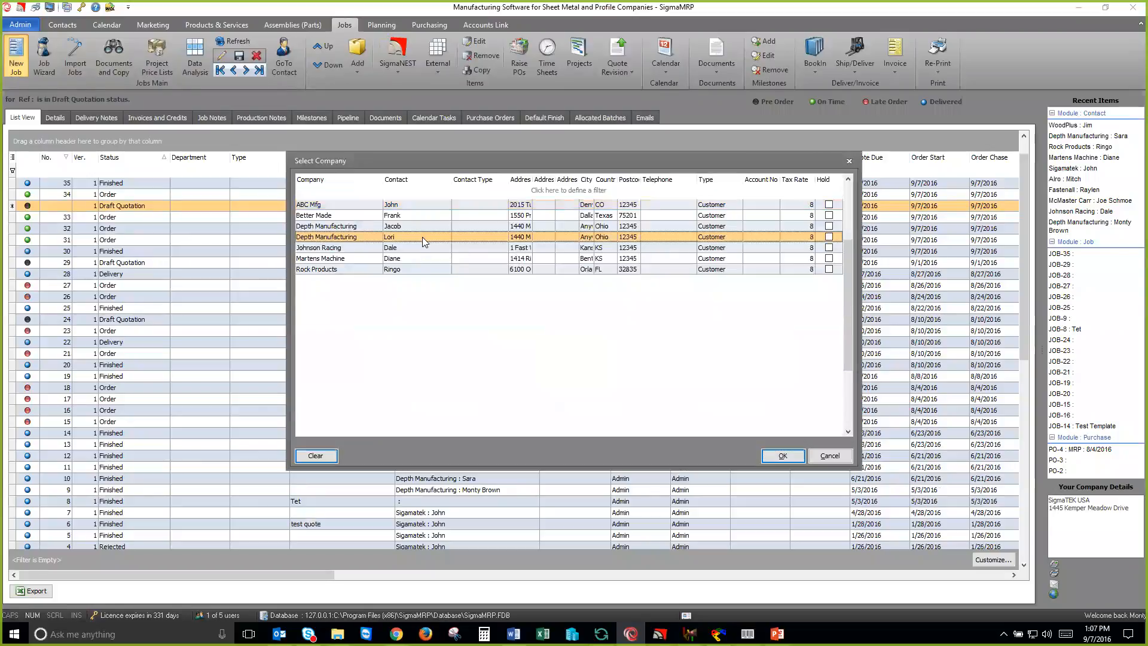
click(781, 458)
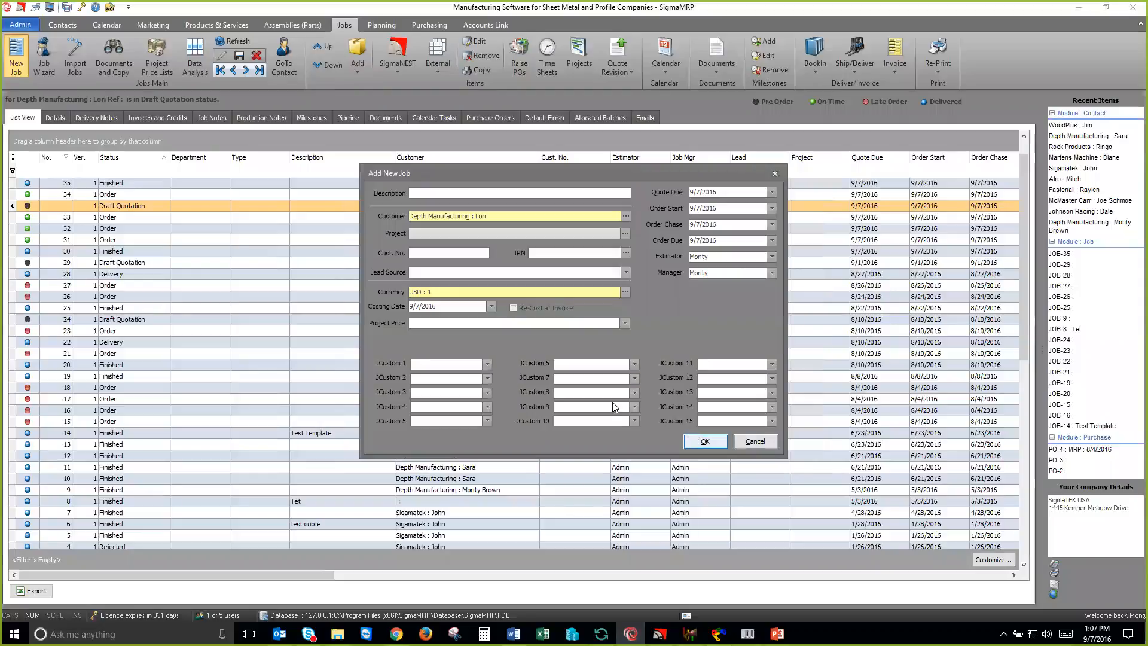
key(Return)
click(233, 45)
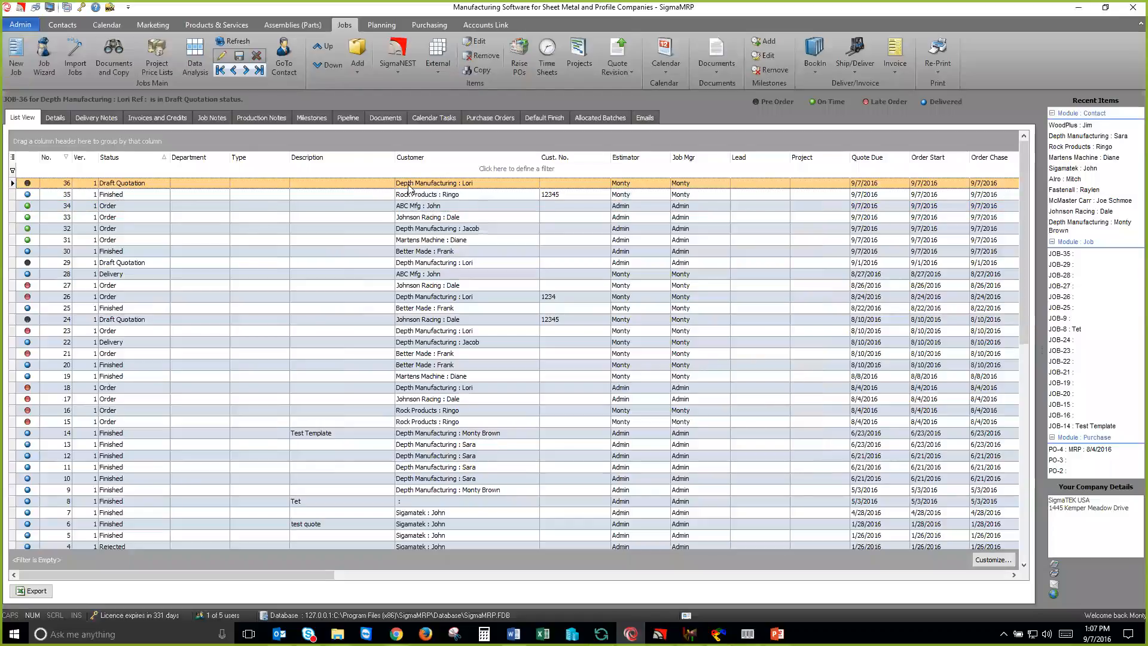
Step: Open the new job's details and import SigmaNEST quote Q17, linking its parts to the MS 120 x 60 x .25 sheet
double_click(411, 188)
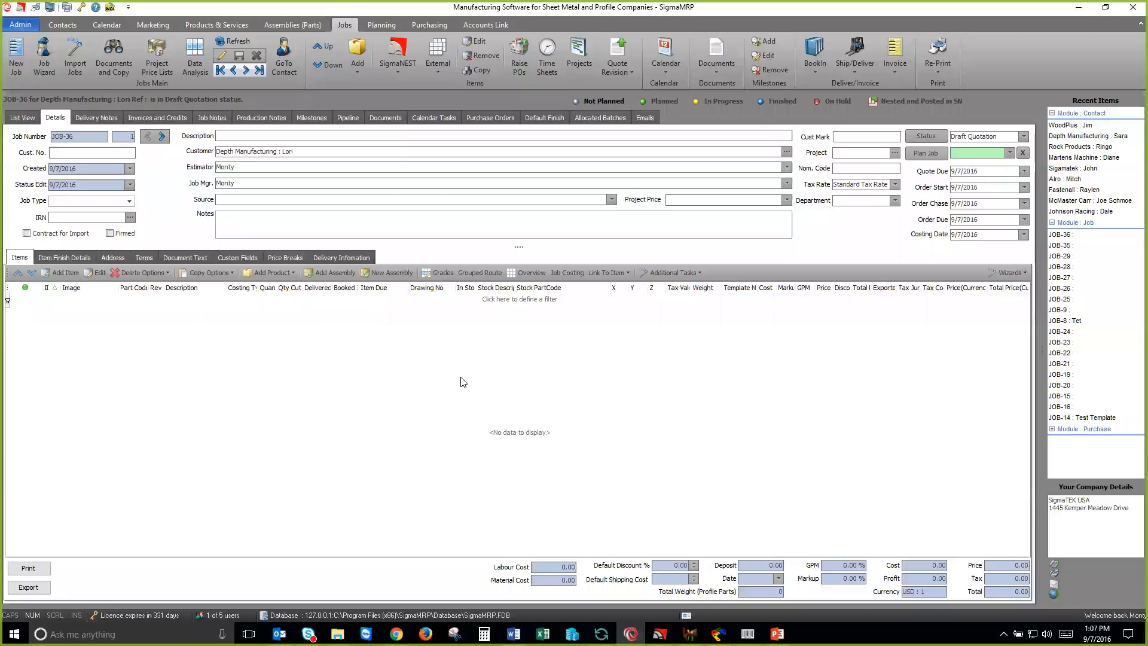
click(400, 73)
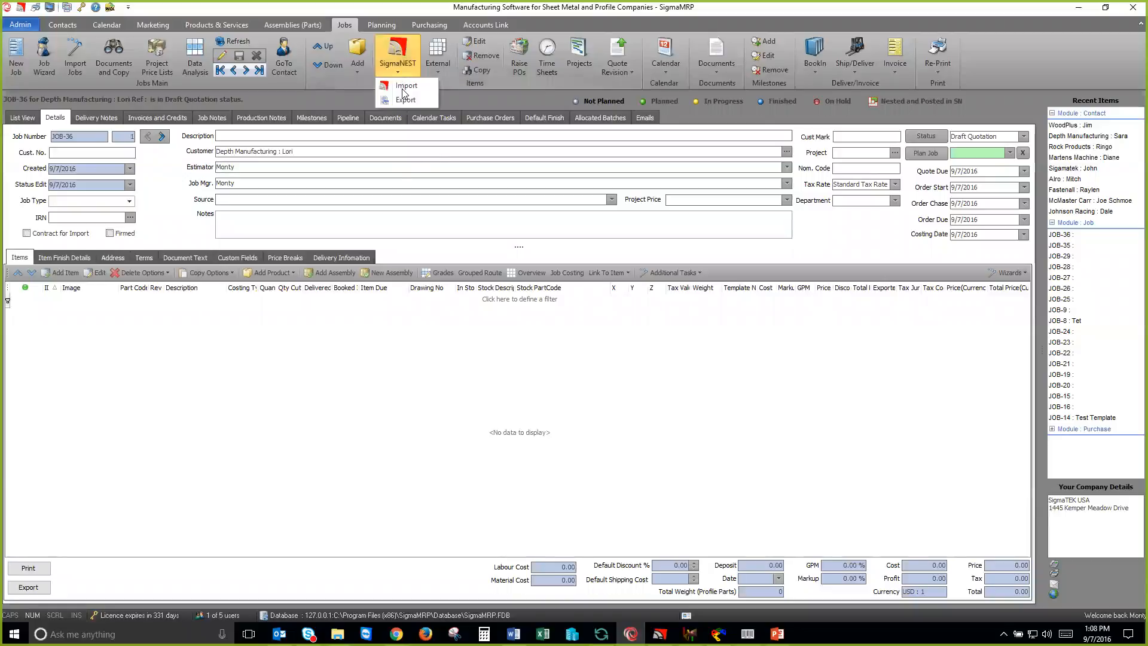
click(413, 96)
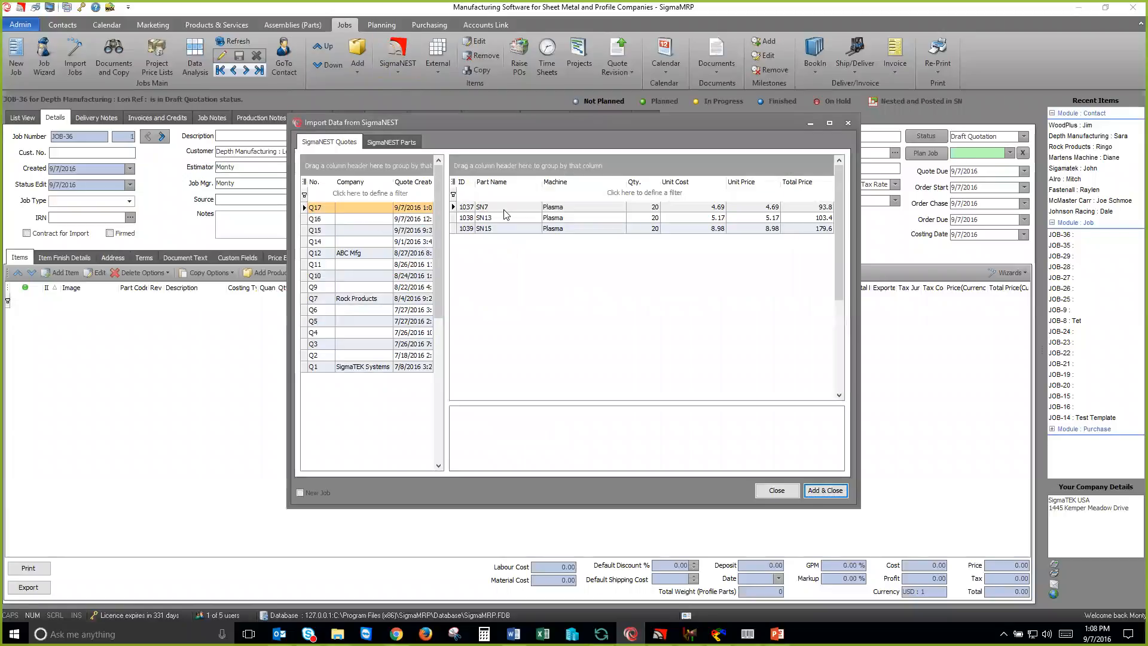
click(502, 217)
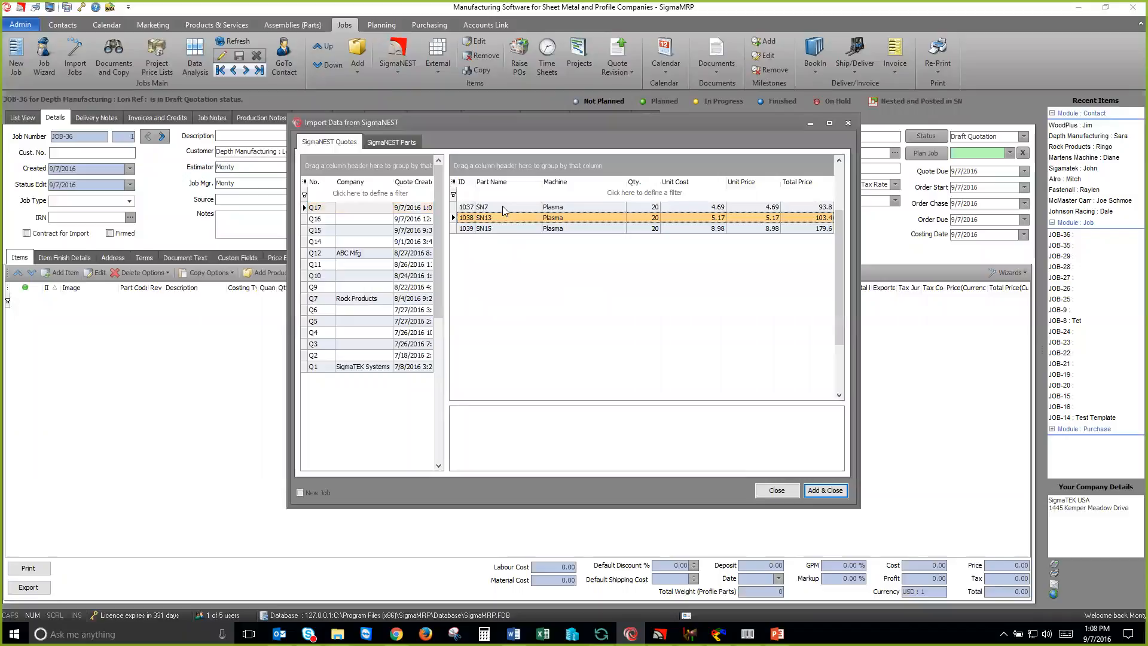
scroll(502, 219, up, 1)
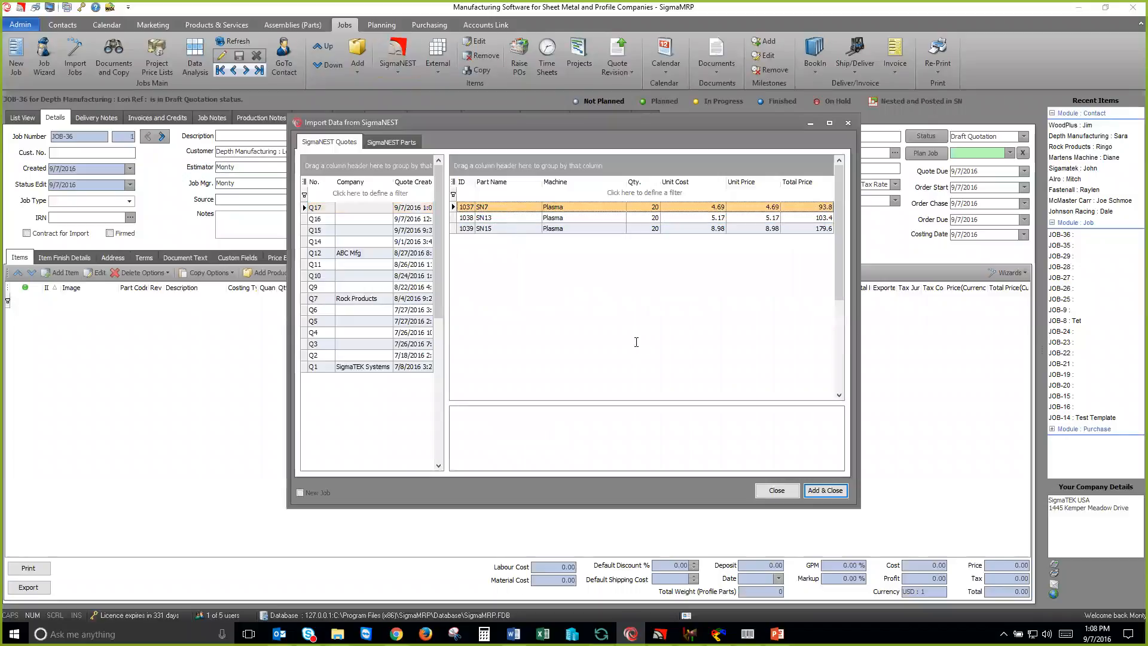
click(825, 490)
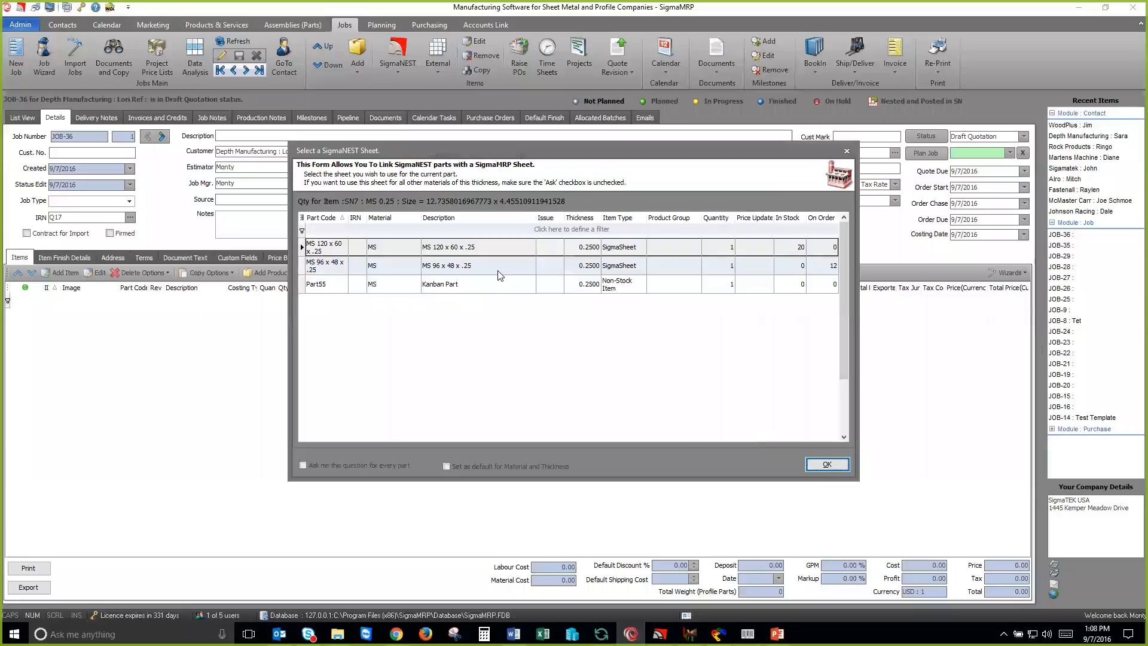
click(467, 248)
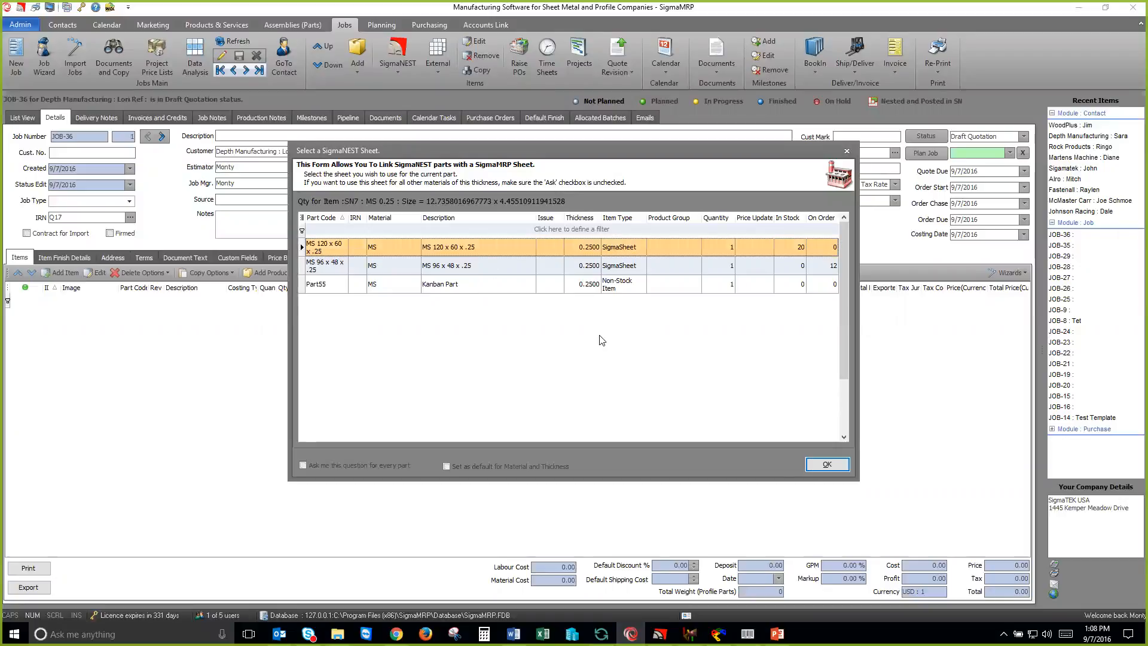
click(825, 465)
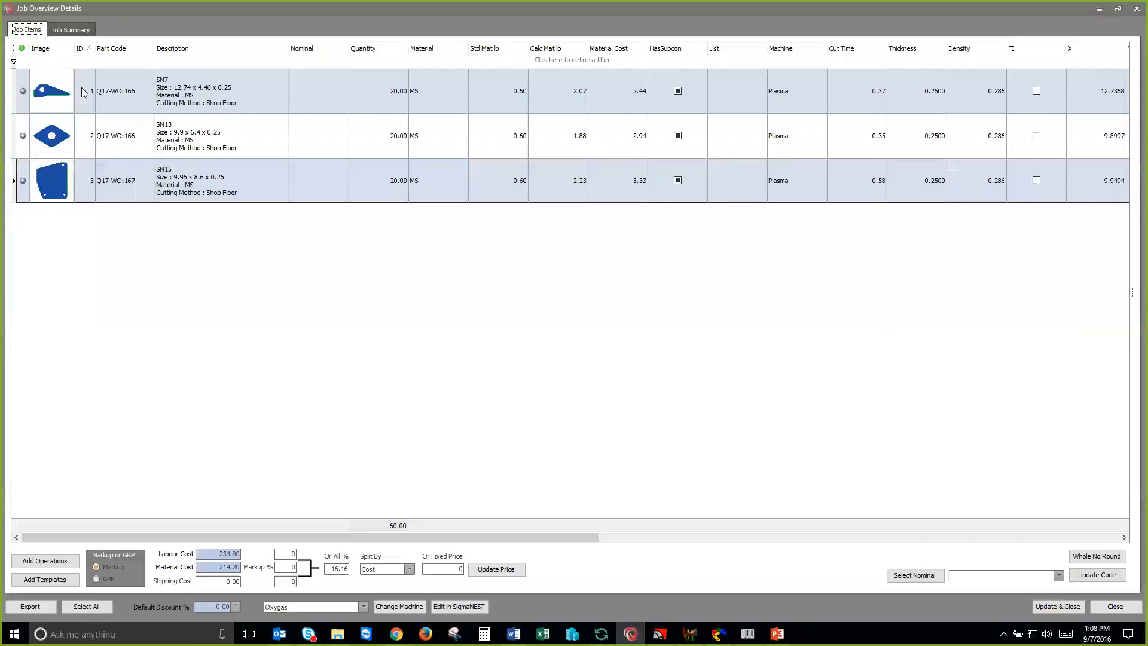
Step: Review the Plasma and Bend operations in the work order of part SN7
double_click(114, 93)
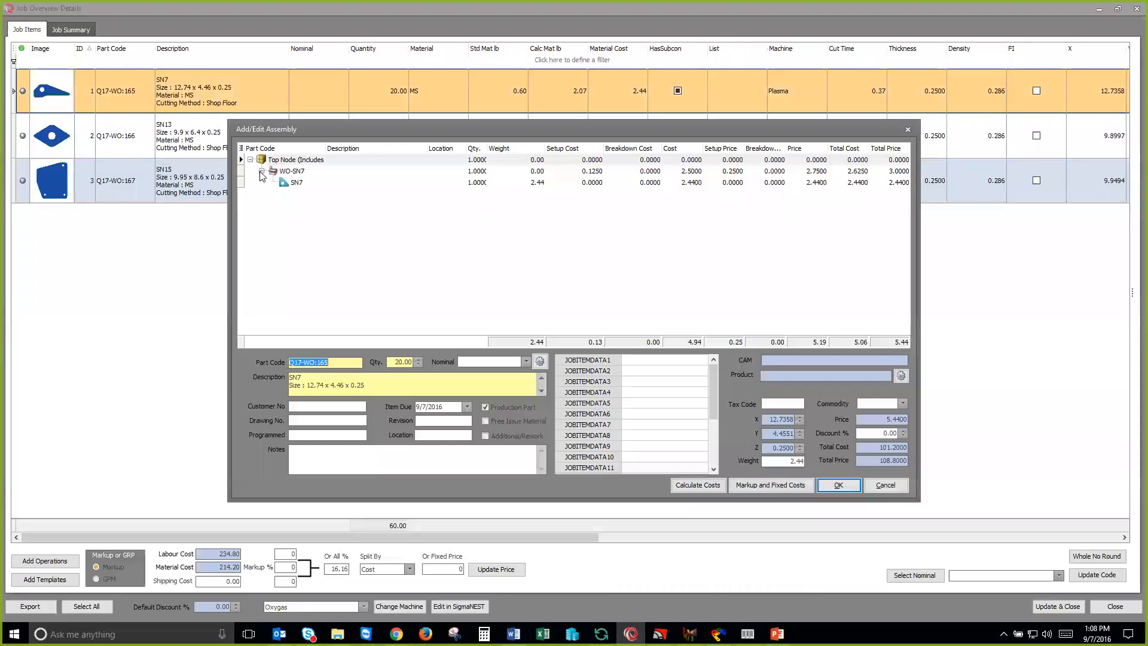
click(291, 172)
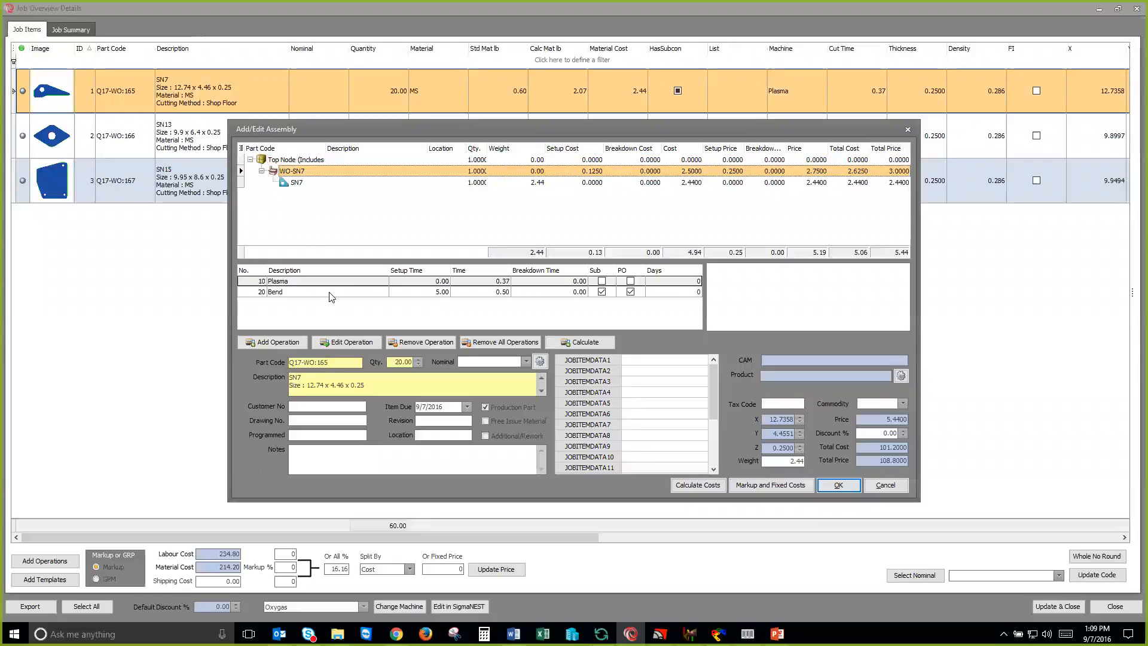
click(422, 293)
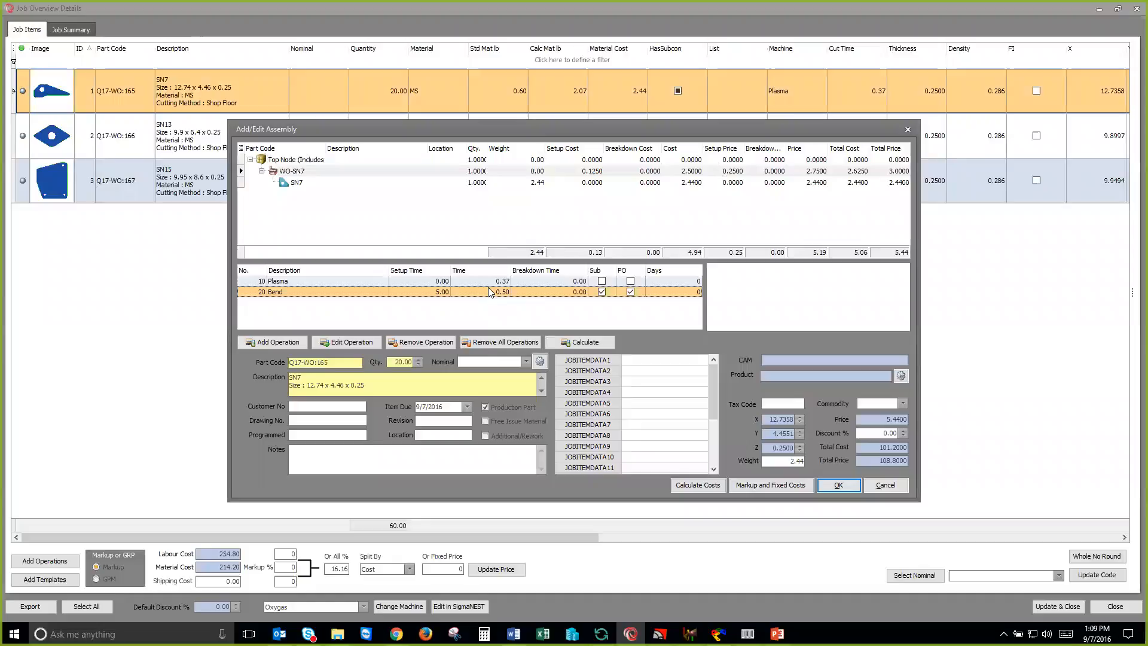
Step: Remove the Bend operation from the work order of part SN13
click(148, 132)
double_click(148, 132)
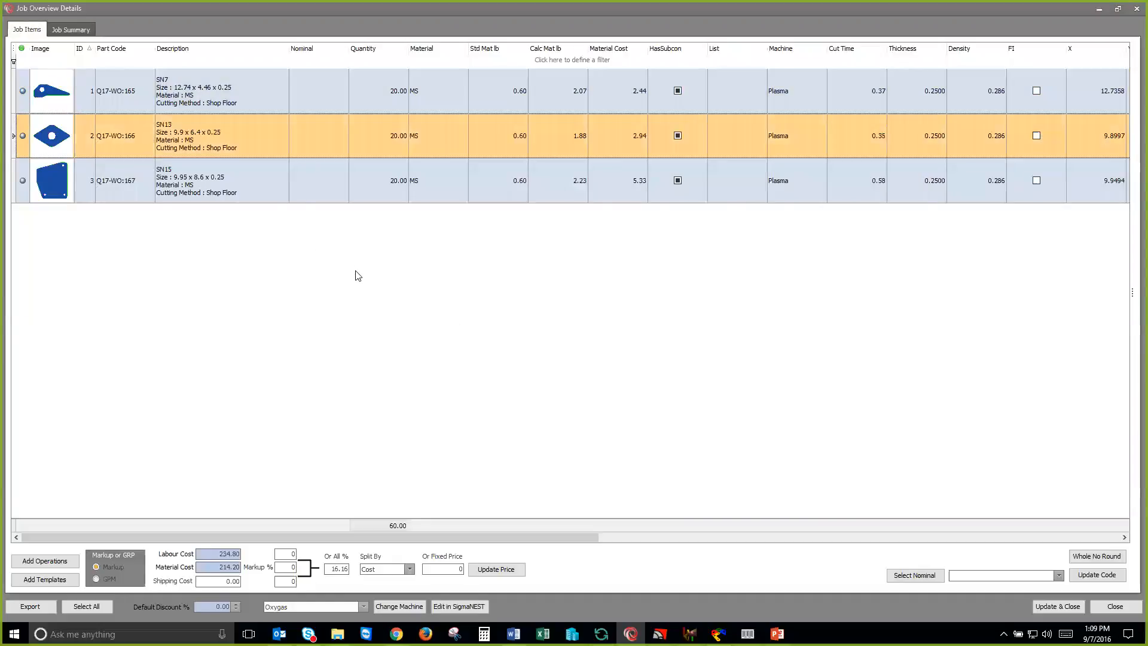
click(305, 173)
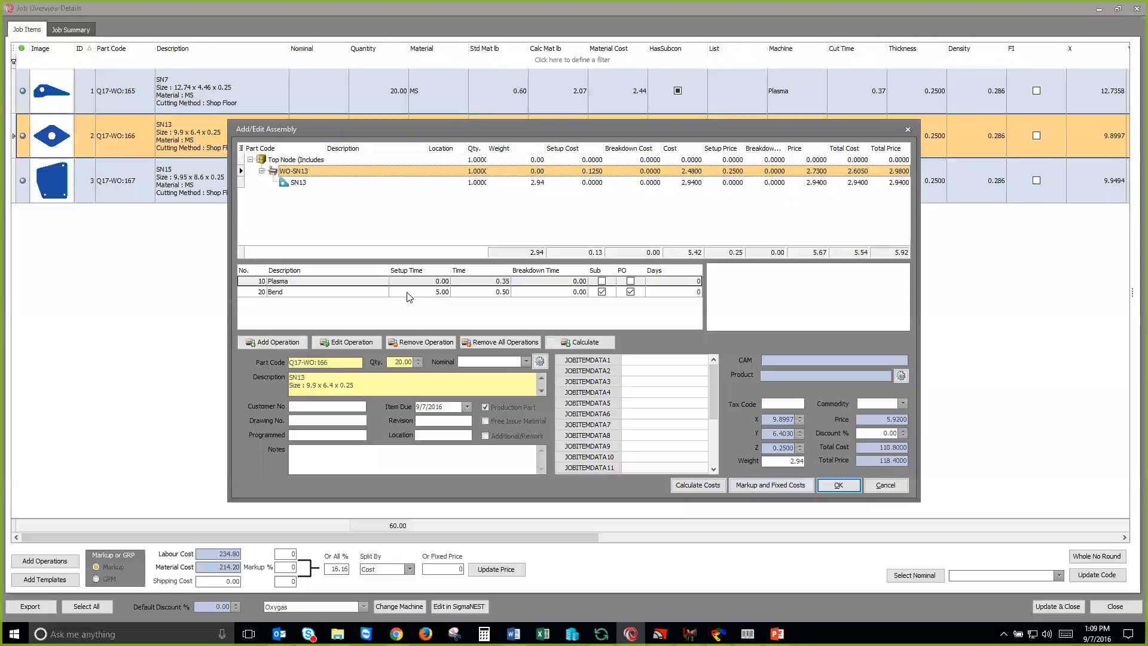
click(409, 294)
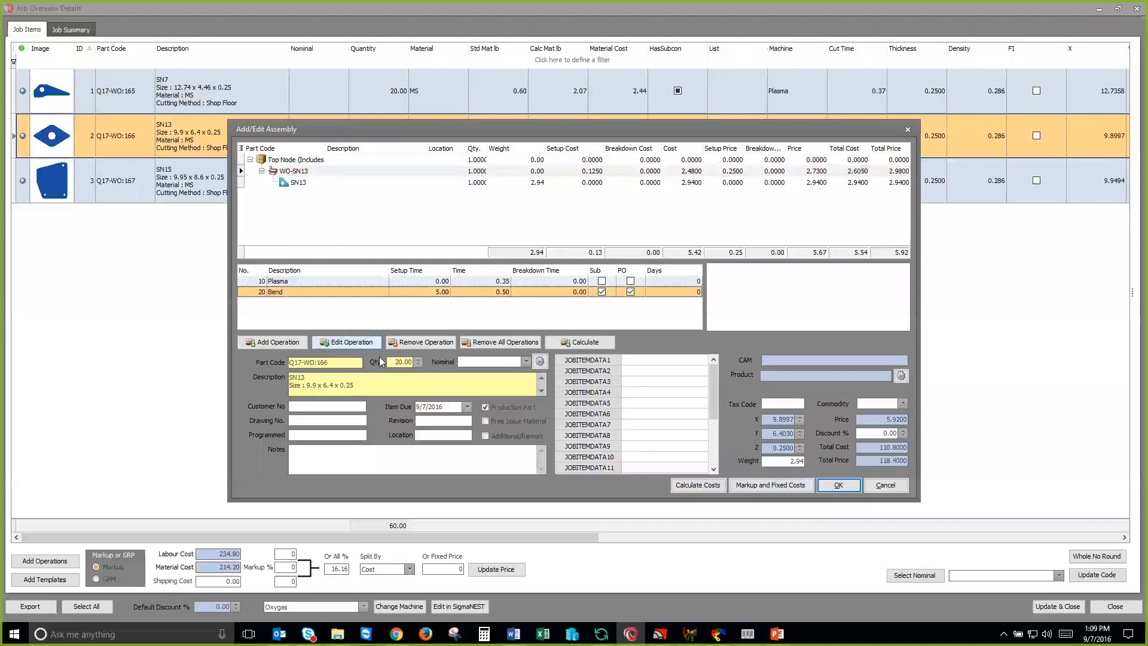
click(413, 346)
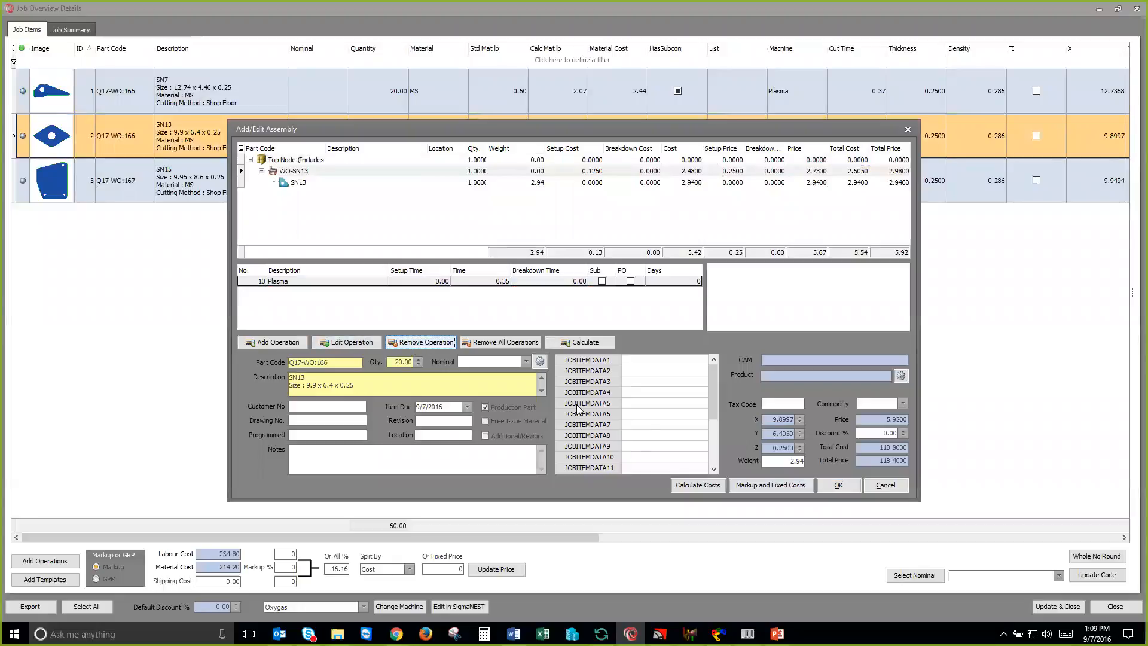
Step: Set the setup time of the Bend operation in part SN15's work order to 10 and save the assembly
click(133, 184)
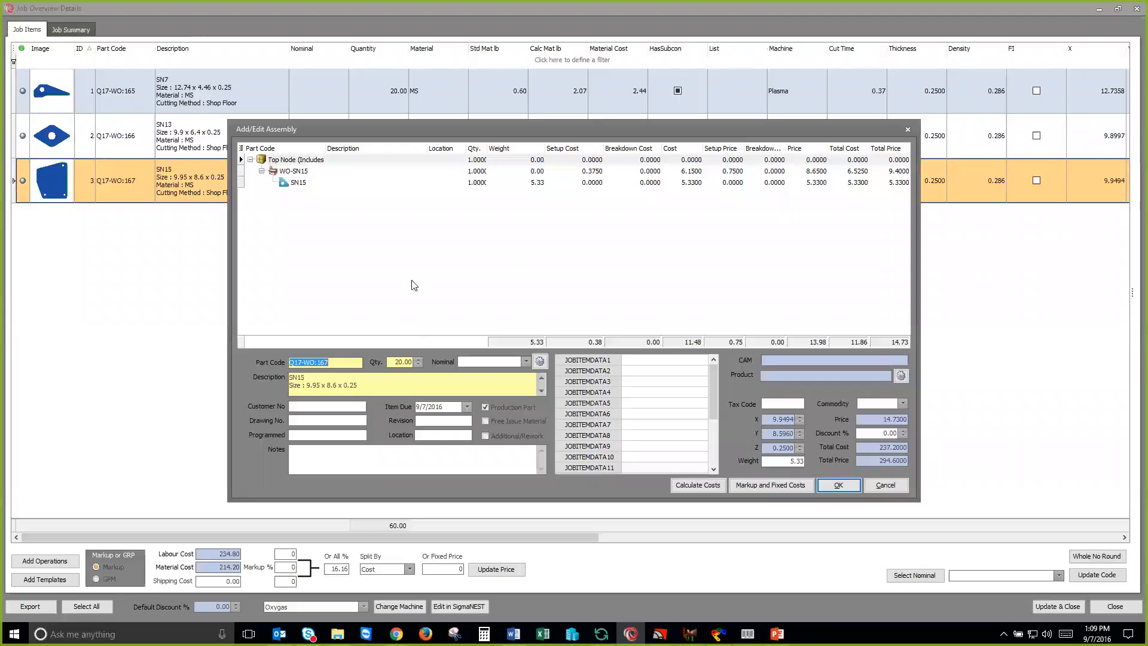
click(292, 173)
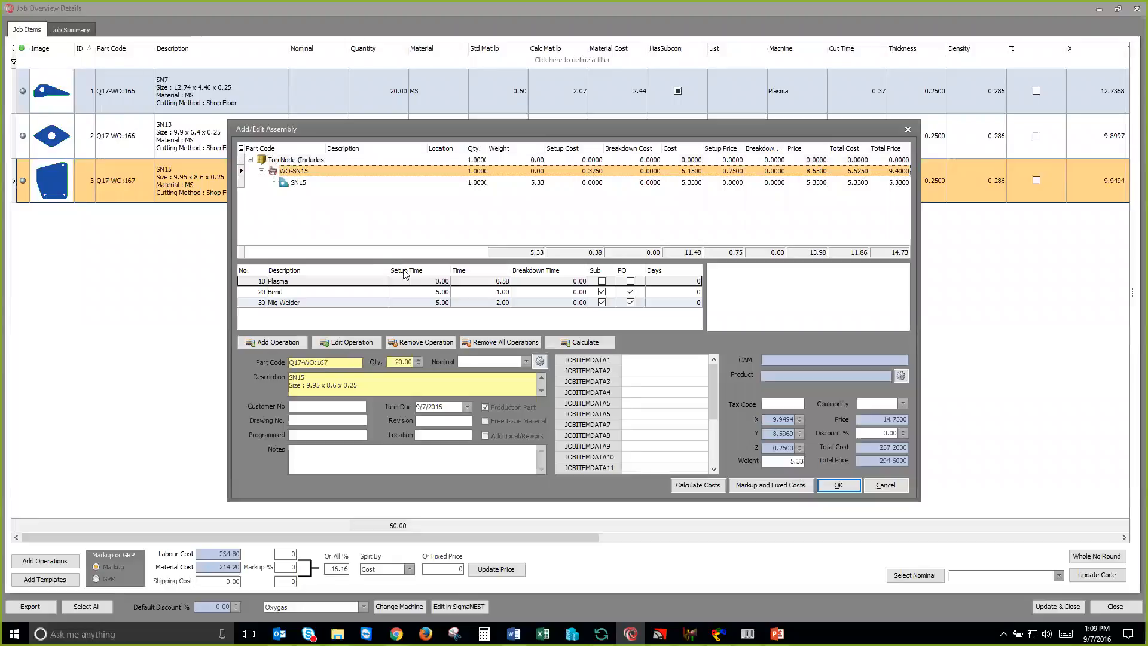
click(440, 296)
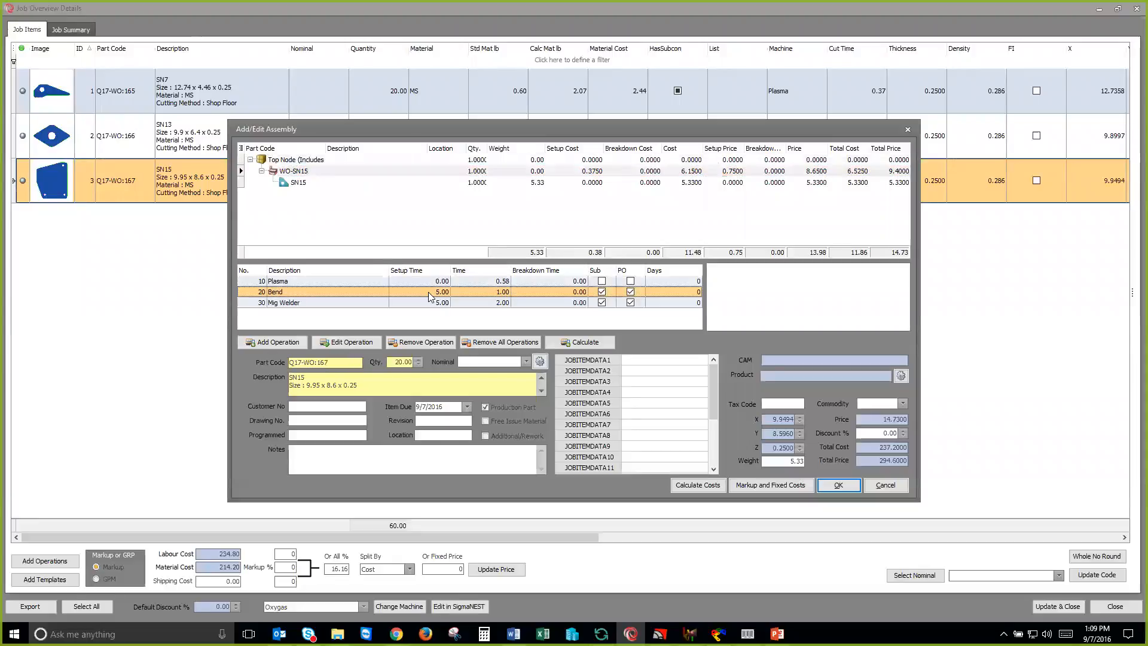
double_click(438, 293)
click(535, 205)
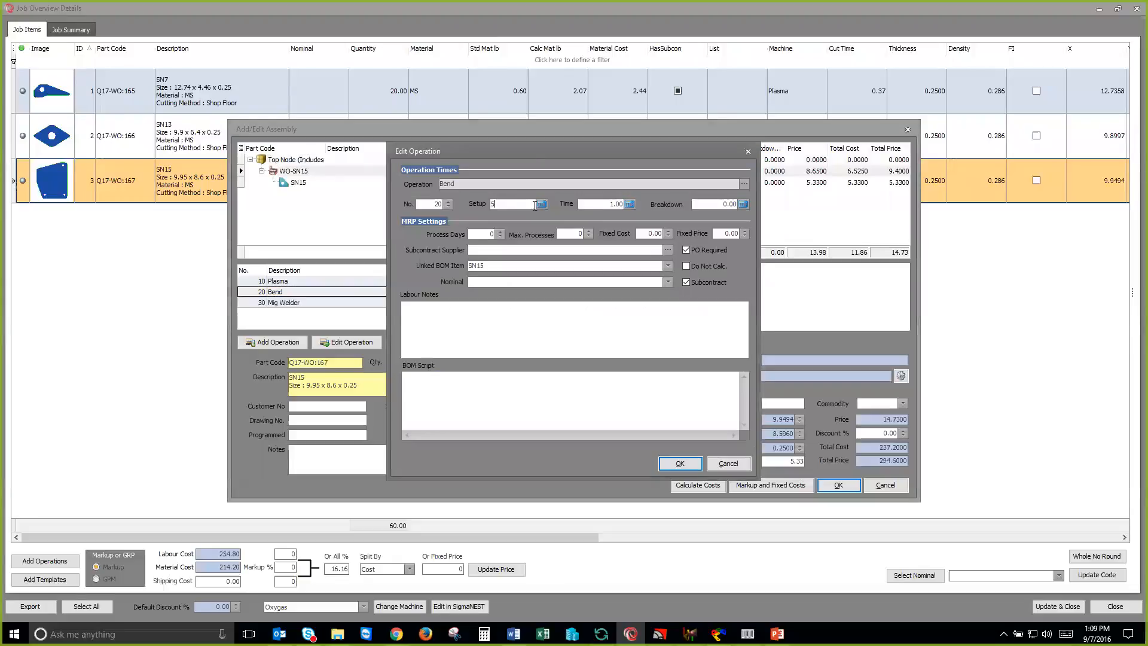
key(BackSpace)
text(10)
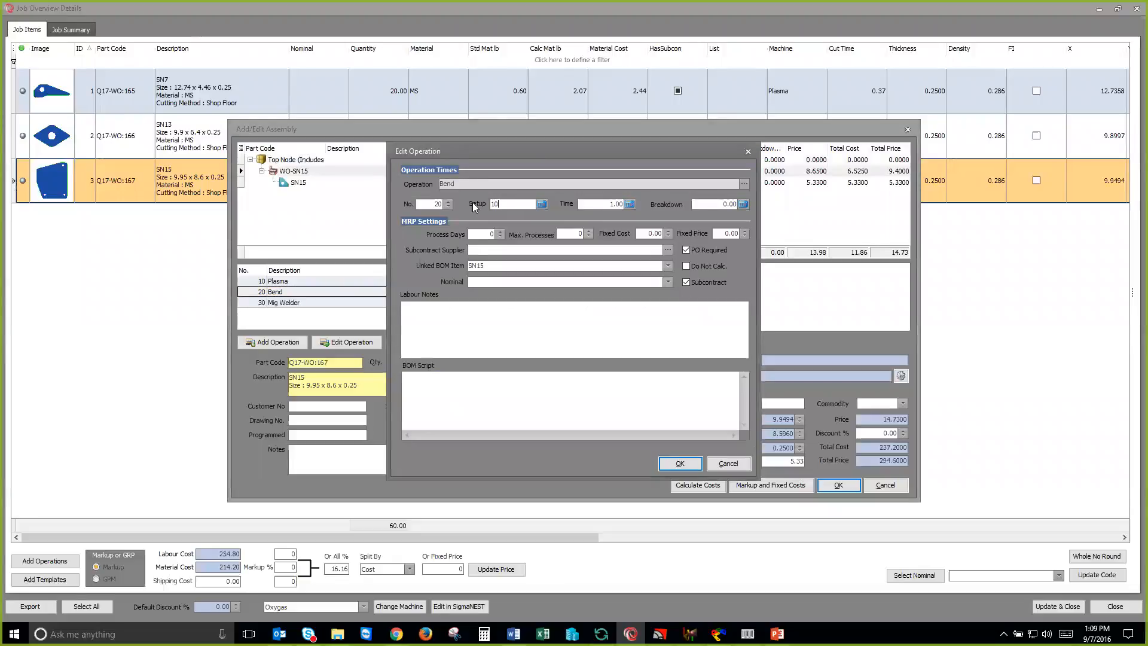
key(Tab)
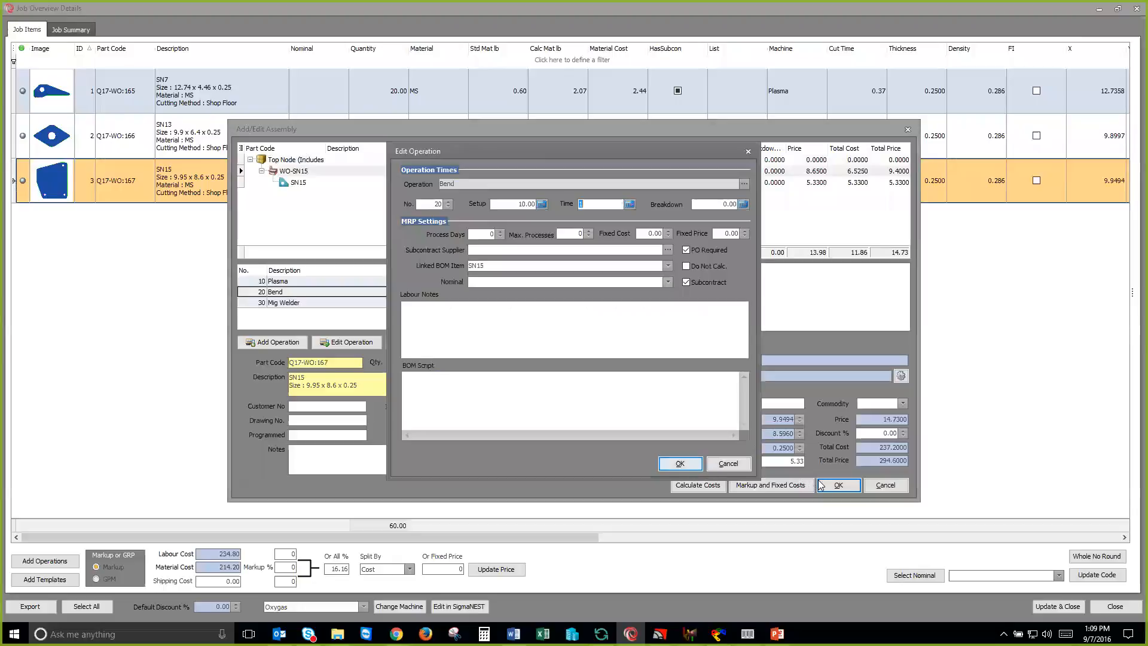
key(Return)
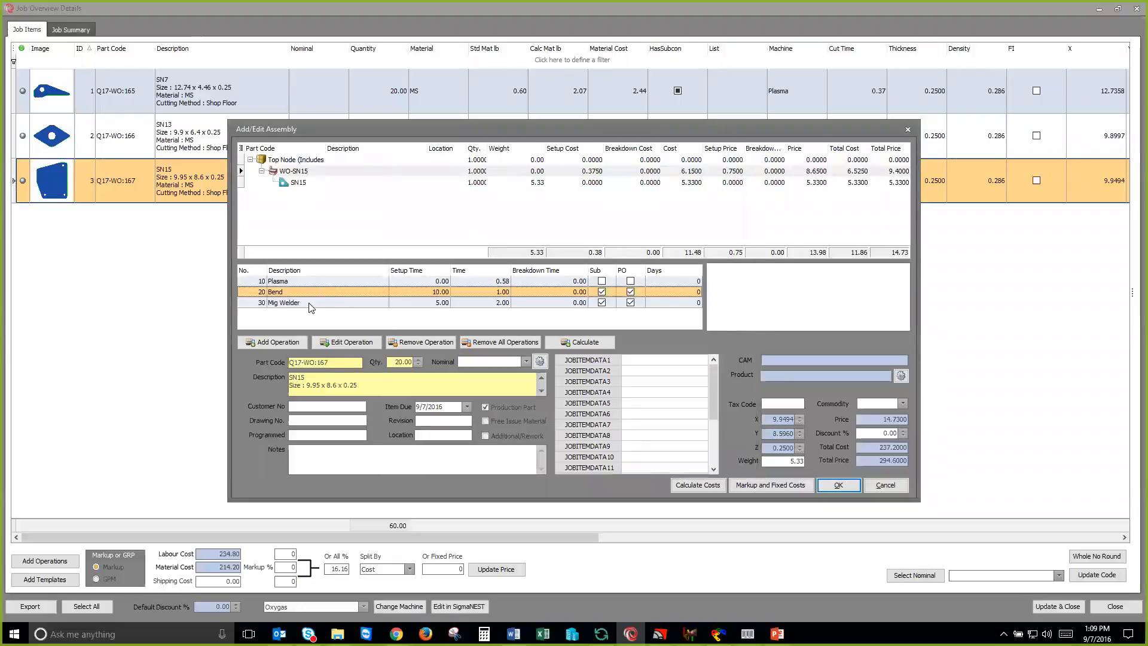
click(838, 485)
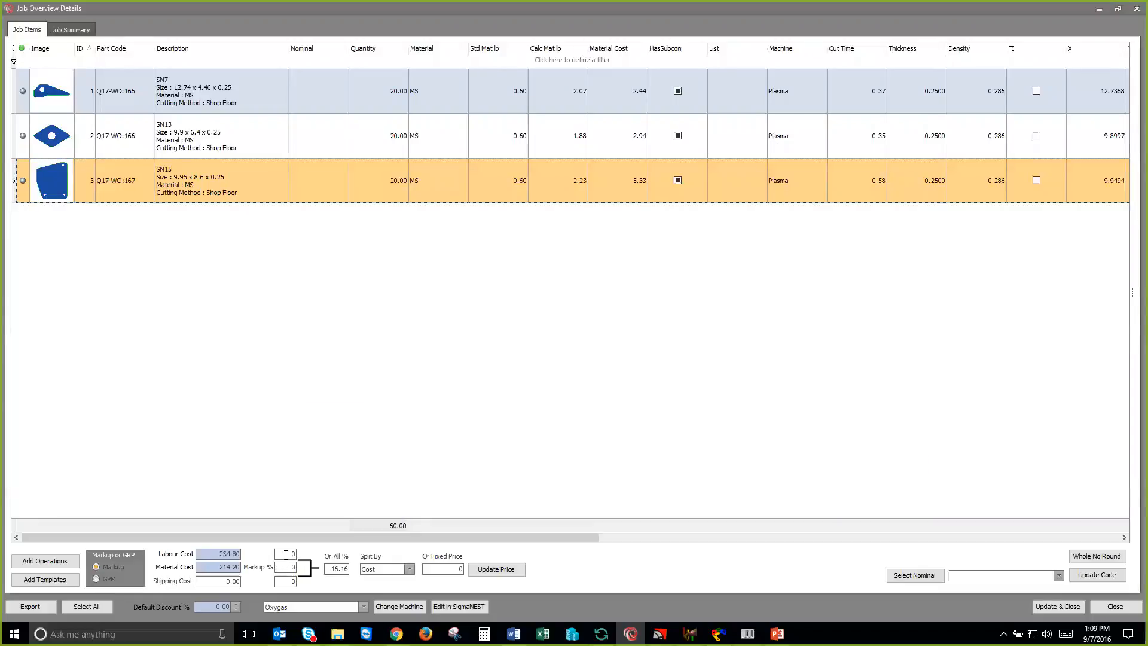
Step: Set the job's labour markup to 20% and material markup to 18%, and update and close the job overview
click(235, 546)
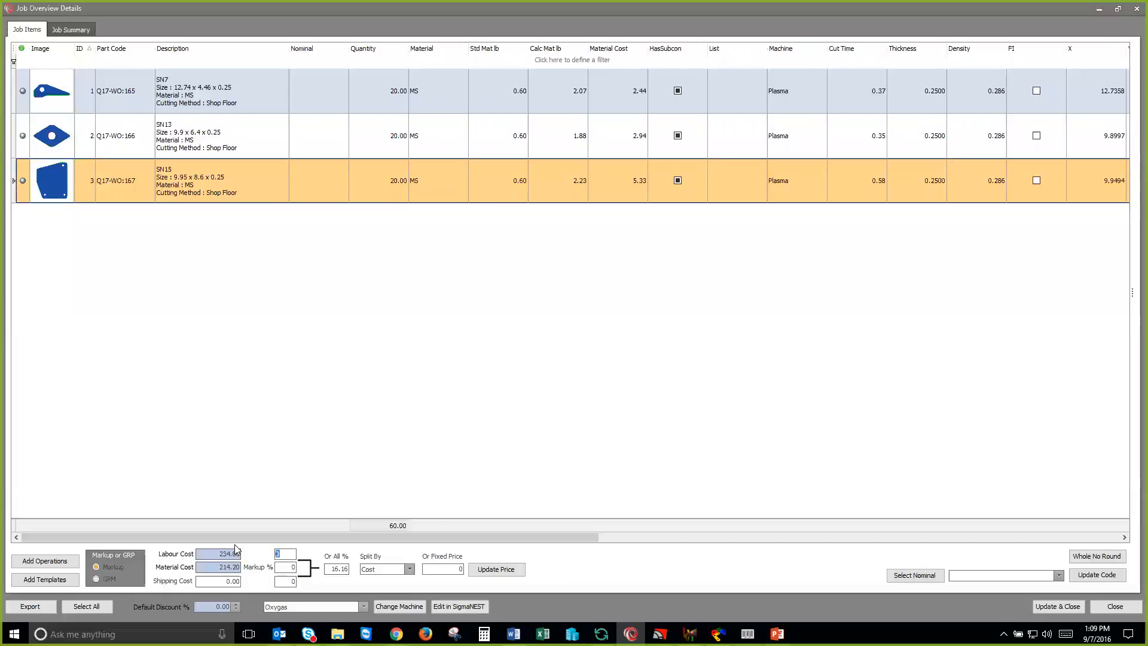
text(20)
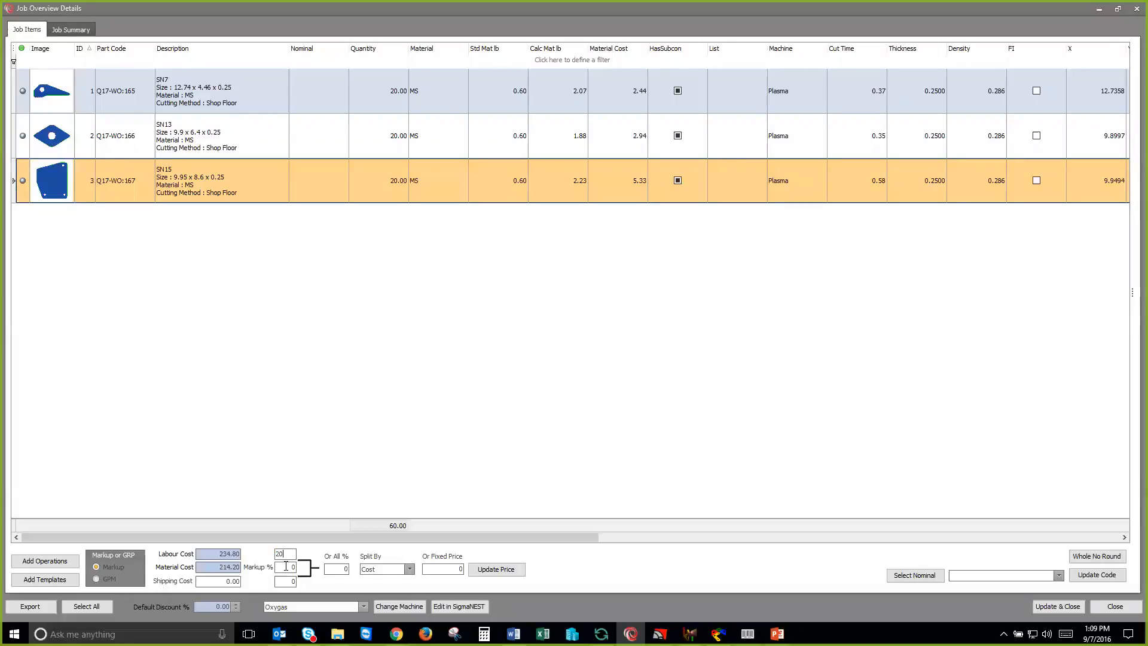
key(Tab)
text(18)
key(Tab)
click(1041, 606)
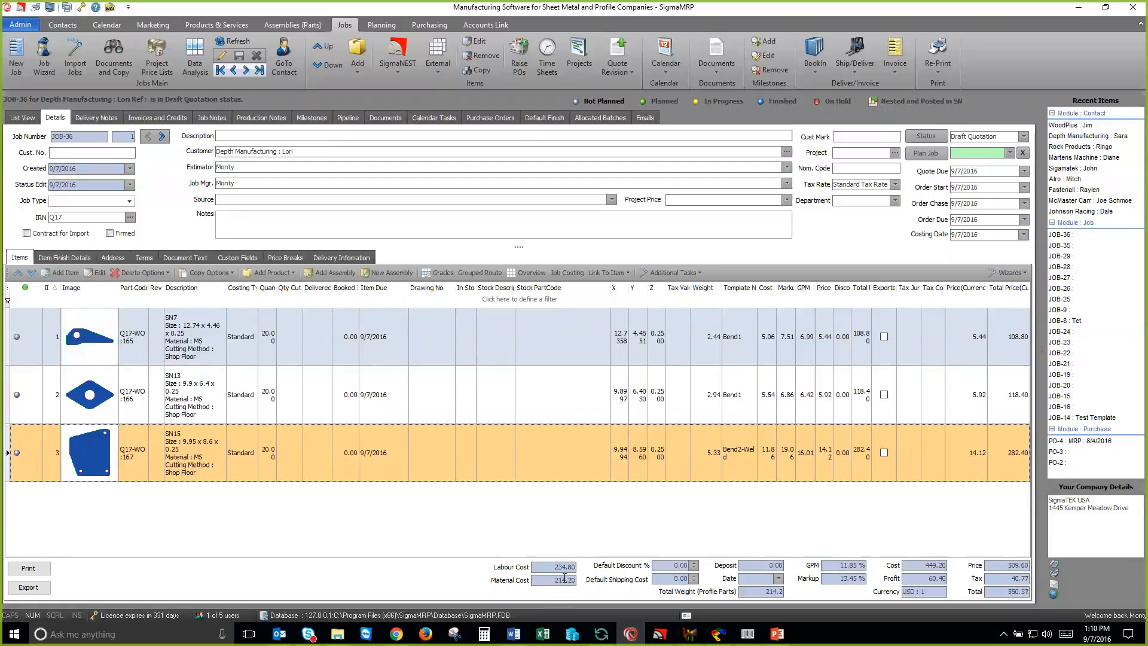
Step: Change the job's status to Quote, generate the Quotation.rtm document and look through its preview
click(1024, 137)
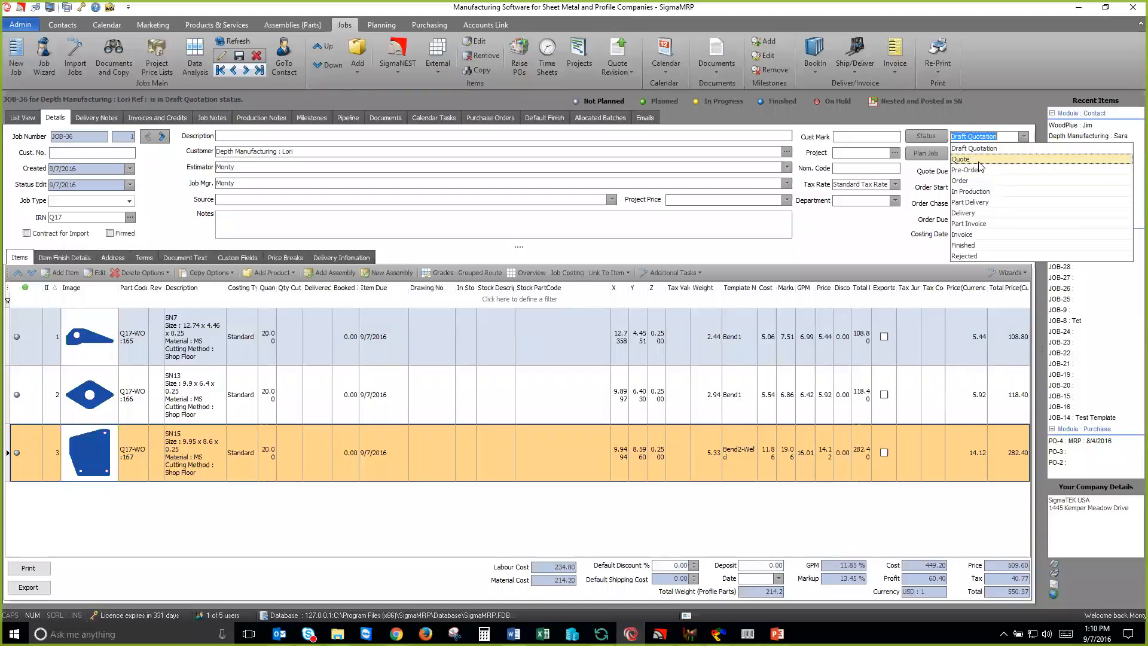
click(979, 160)
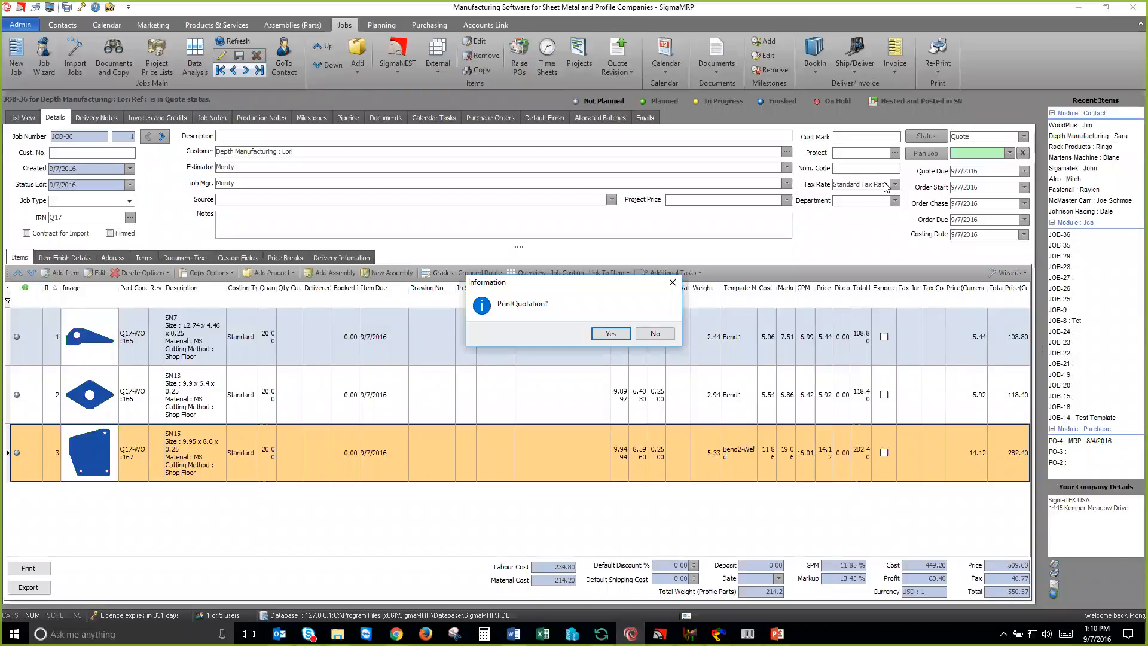
click(616, 332)
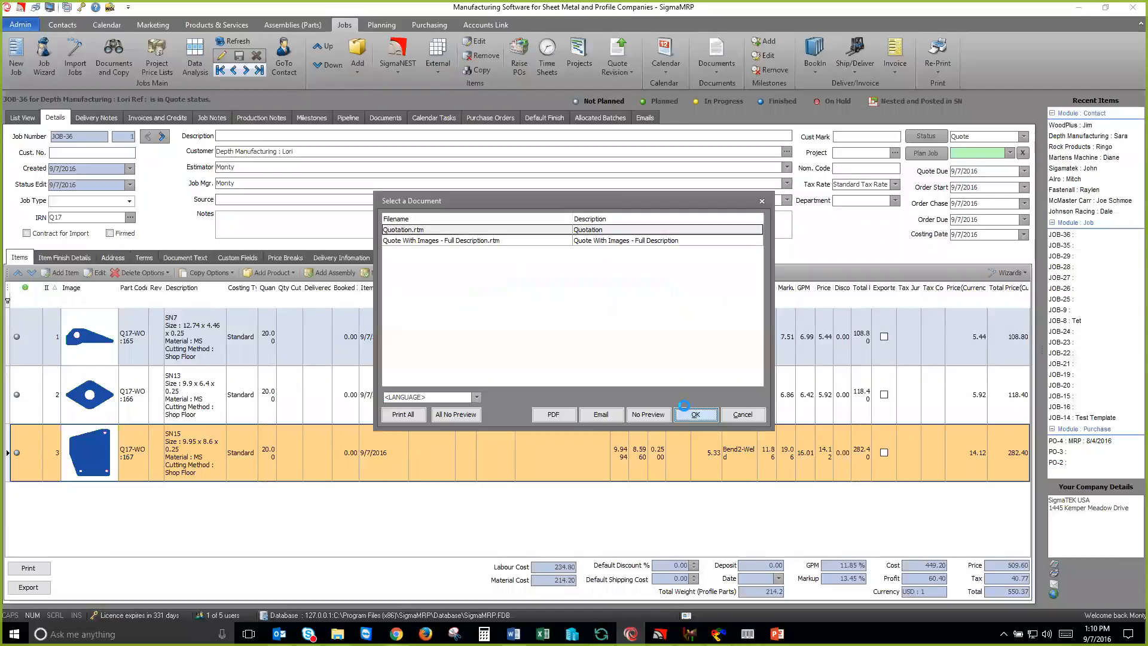
click(684, 408)
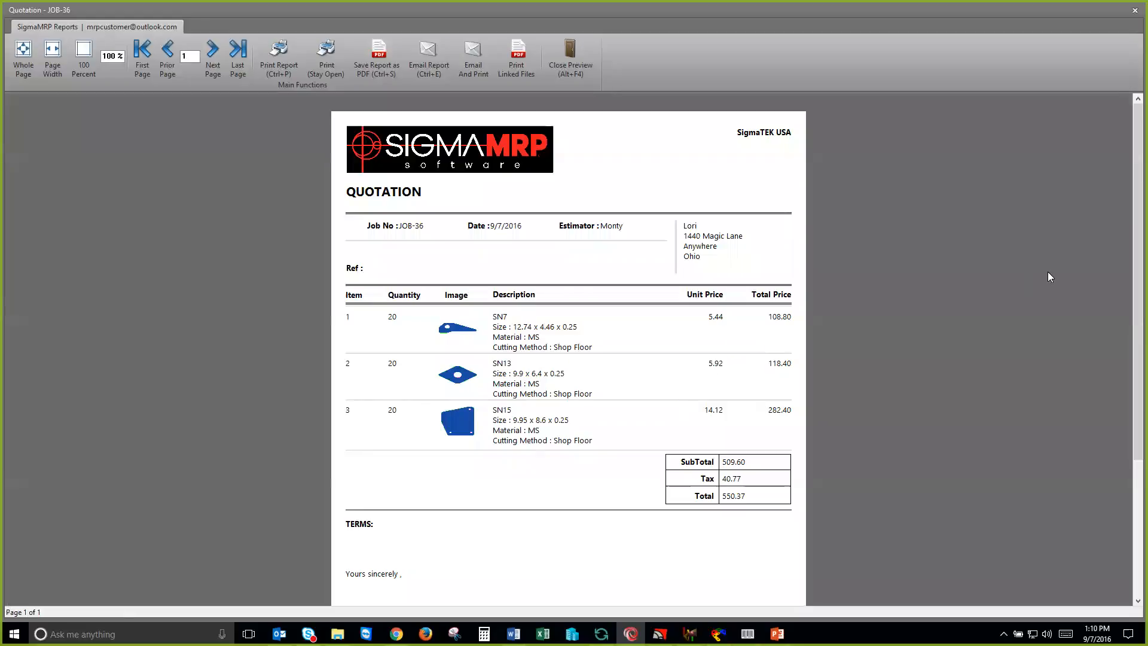
scroll(1132, 314, down, 1)
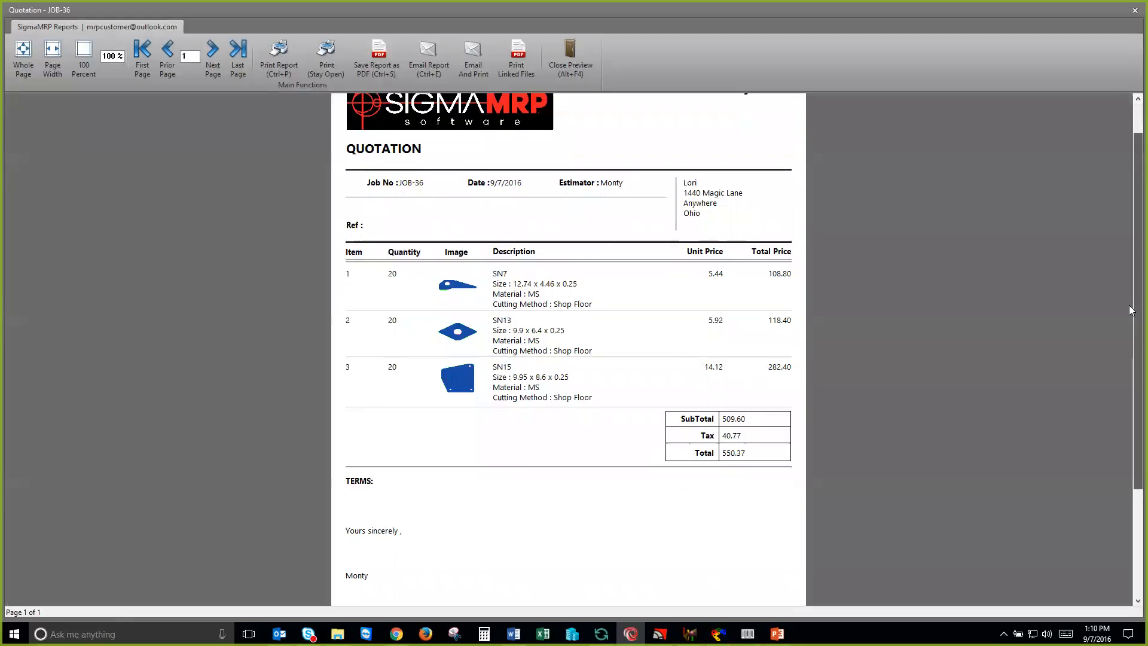
scroll(1127, 370, down, 2)
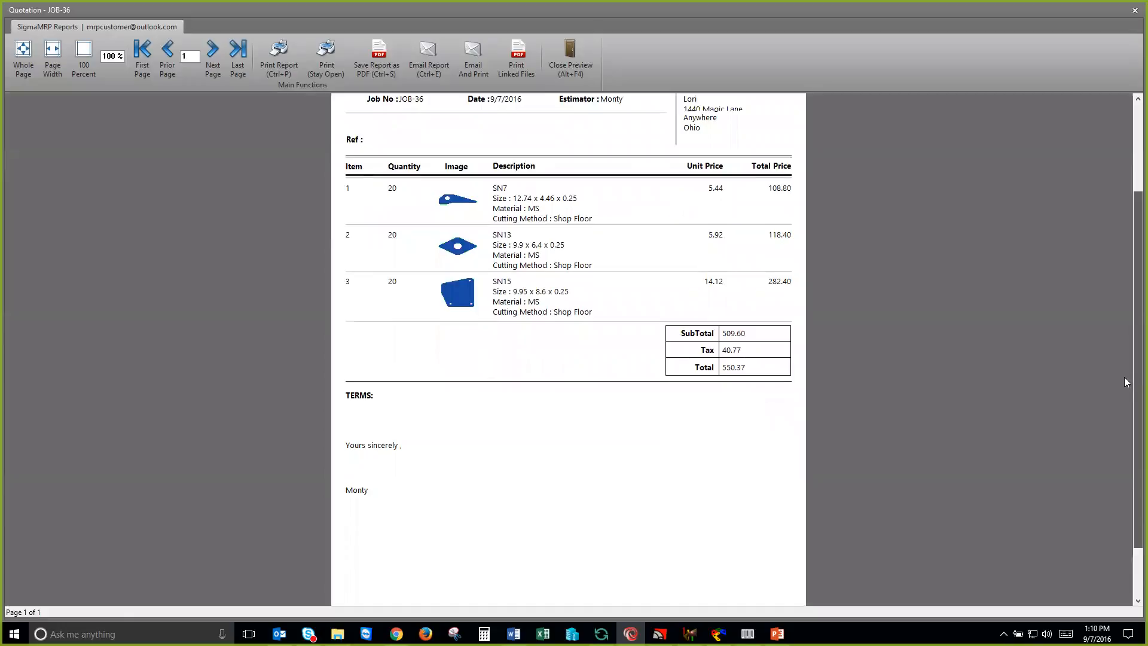
scroll(1125, 359, down, 1)
scroll(577, 304, up, 3)
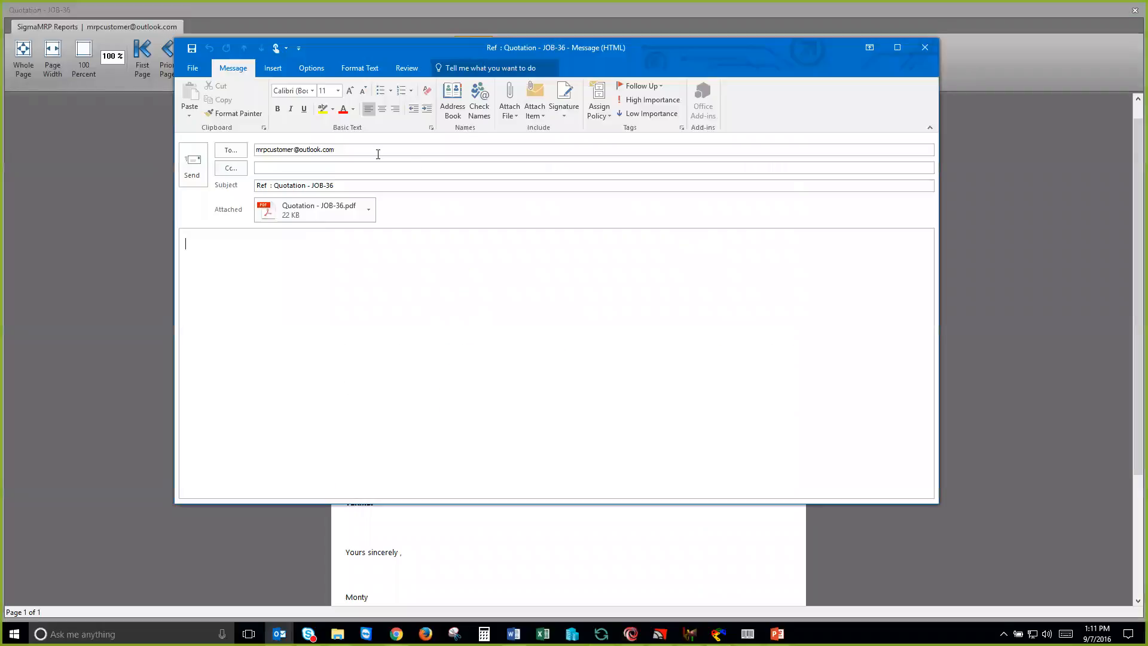
Step: Open the quotation PDF attached to the email message, look it over, and close the message without sending it
double_click(333, 212)
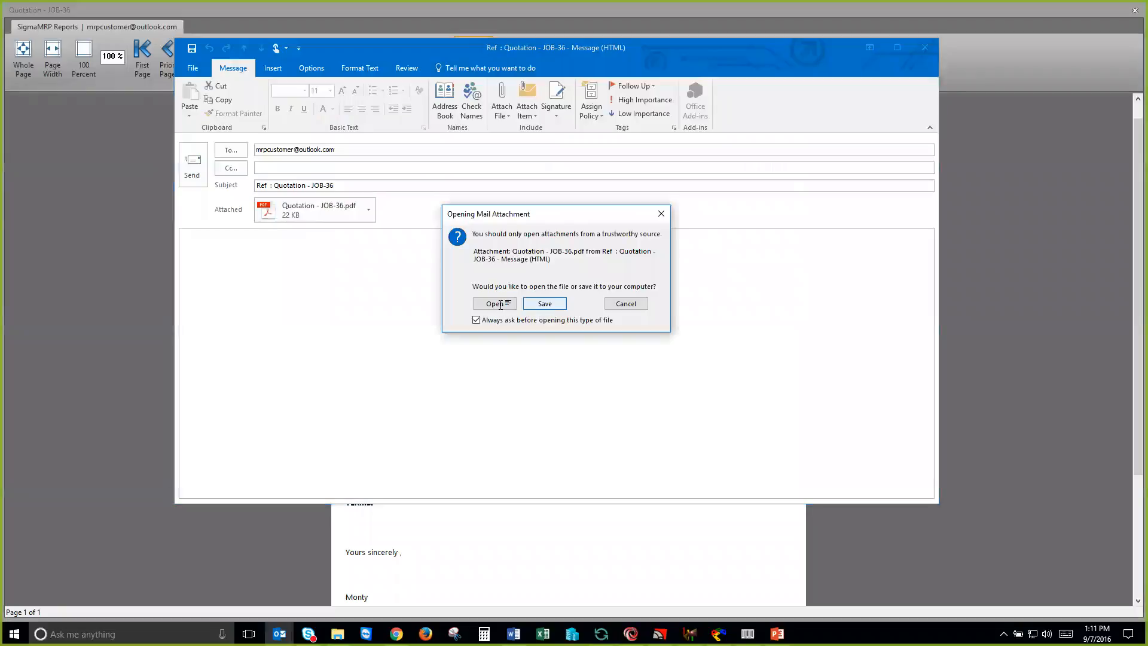
click(496, 304)
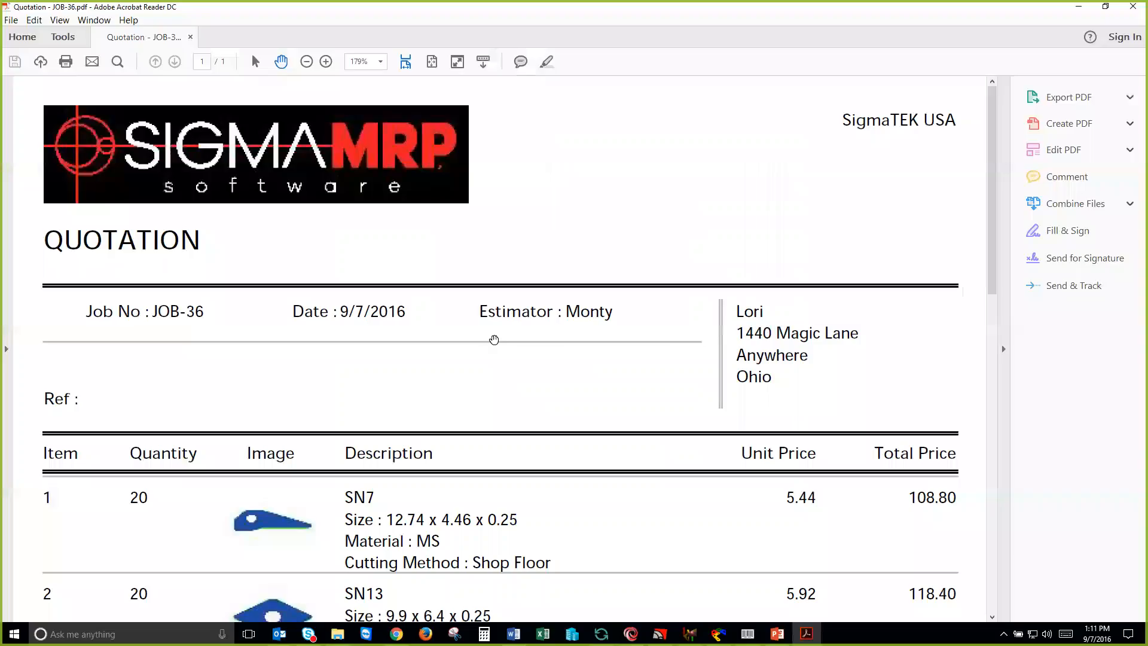
scroll(494, 339, down, 4)
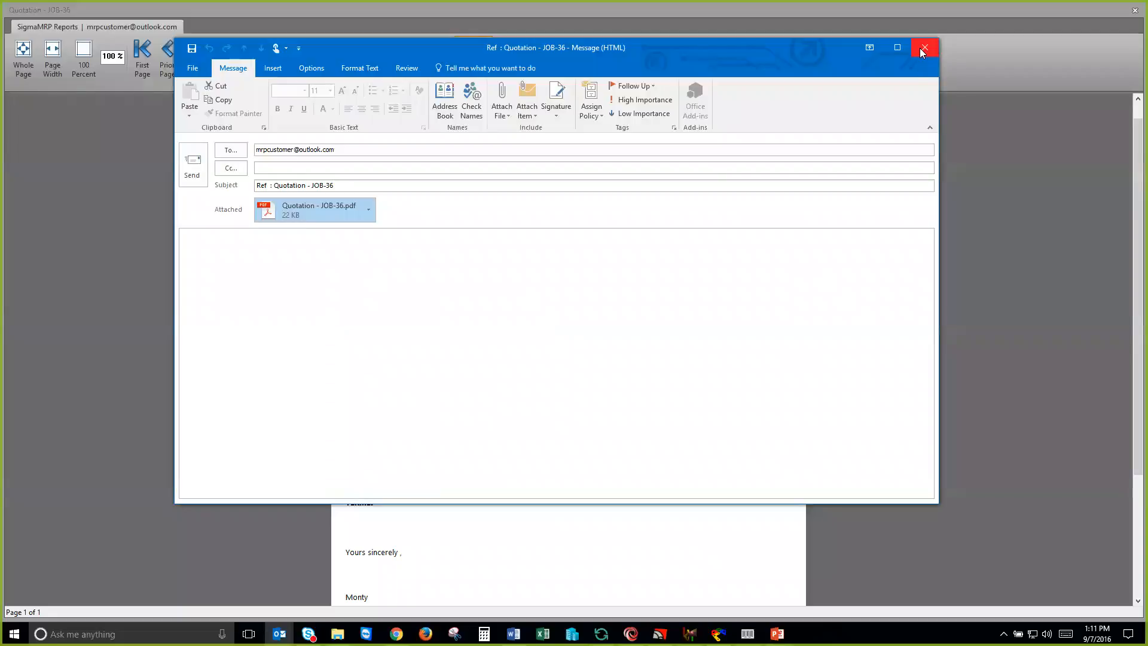
click(922, 52)
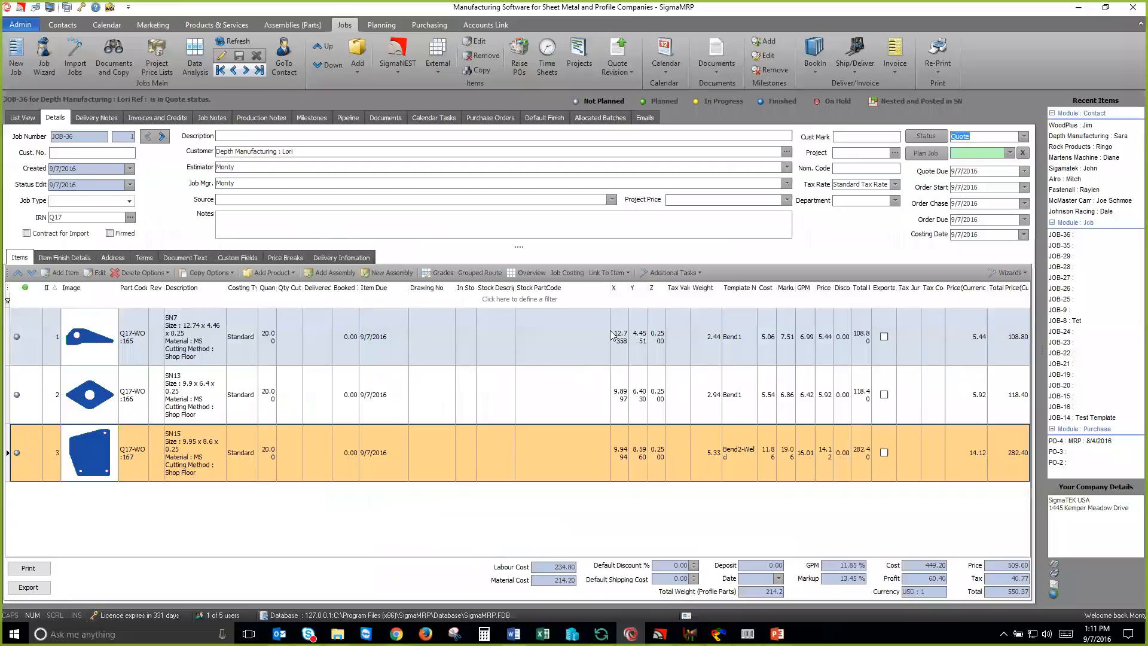
Step: Go through the job list, comparing the statuses of the recent finished, ordered and quoted jobs
click(24, 118)
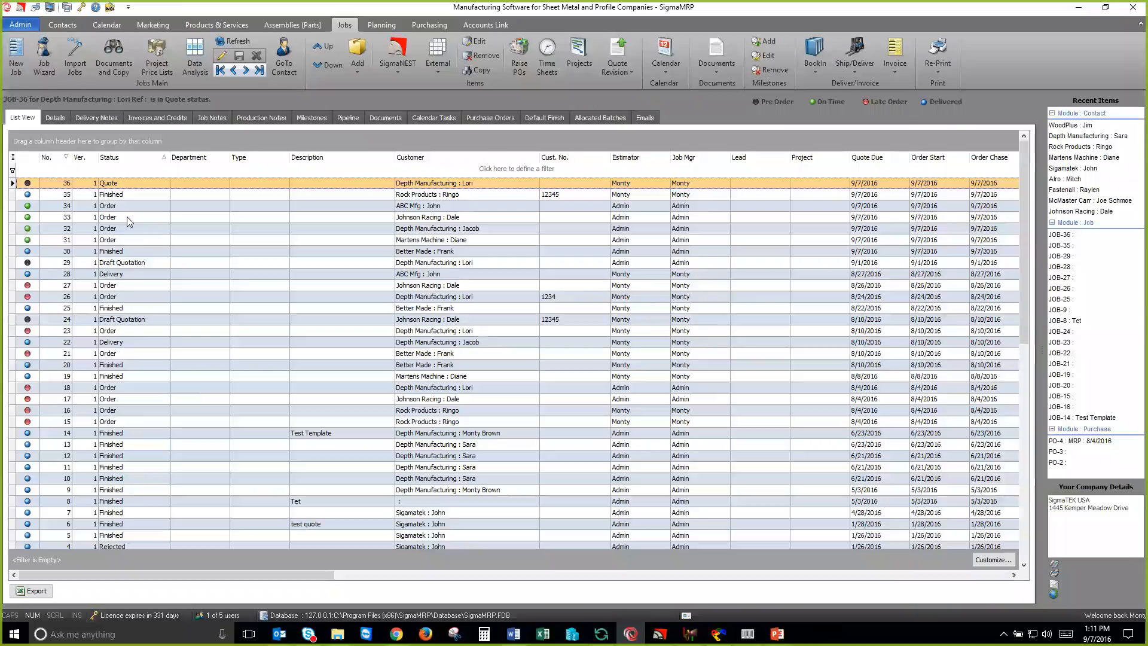
click(163, 241)
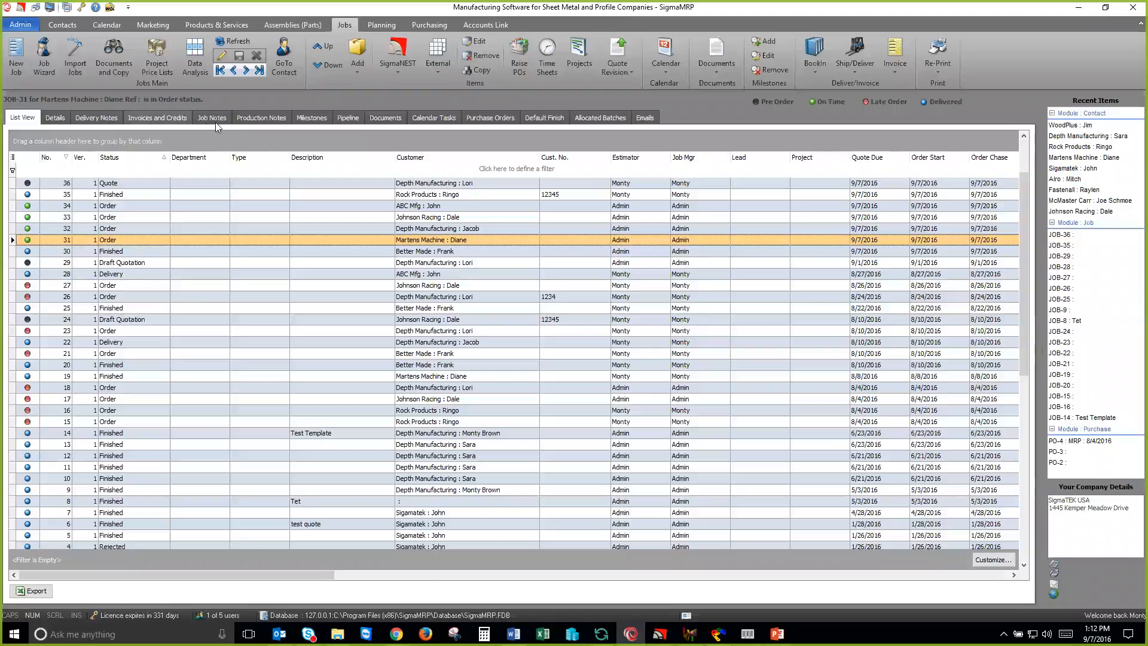
click(138, 195)
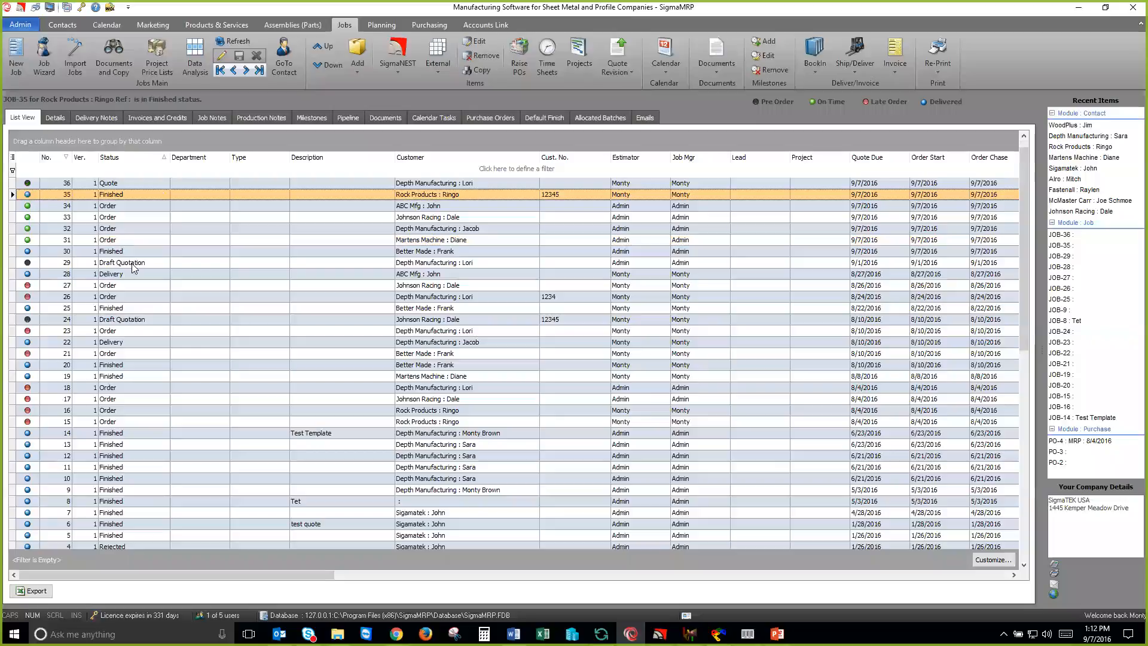
click(146, 227)
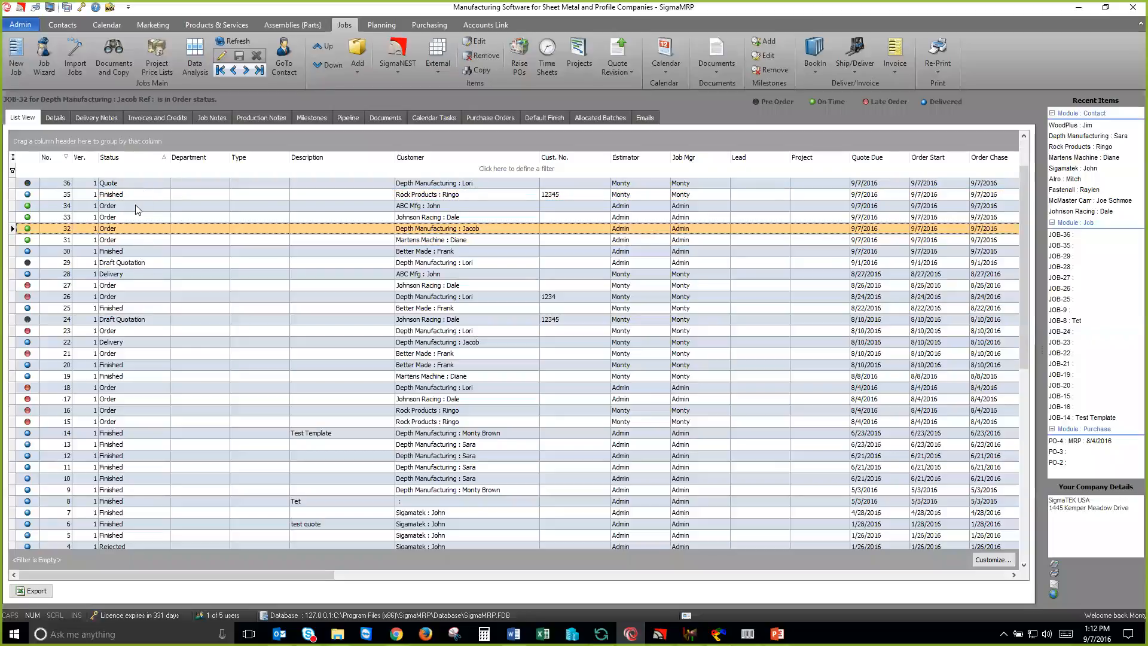
double_click(133, 207)
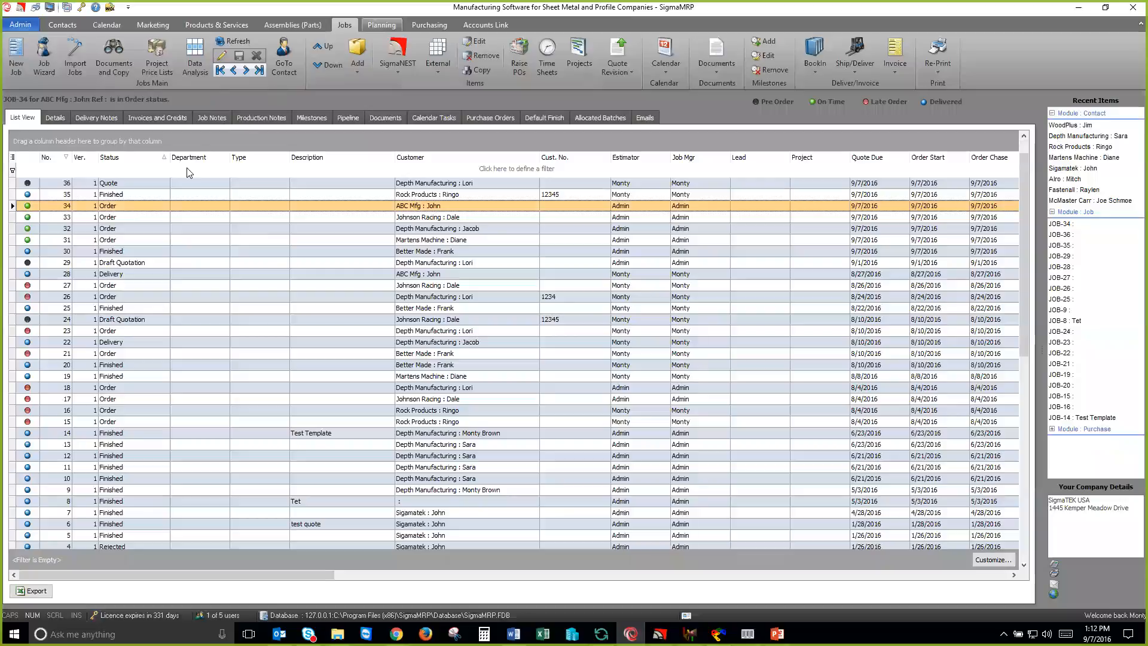
click(187, 182)
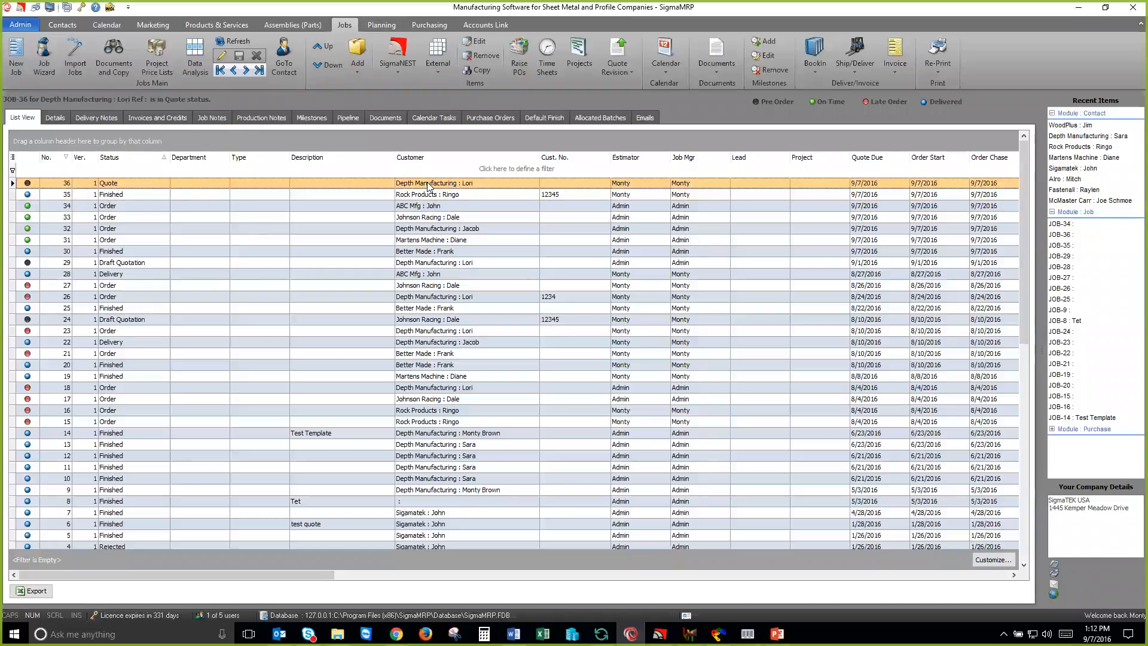
Step: Reopen the Depth Manufacturing job in Quote status, fill in its customer reference number and set the order due date to 9/13/2016
double_click(292, 185)
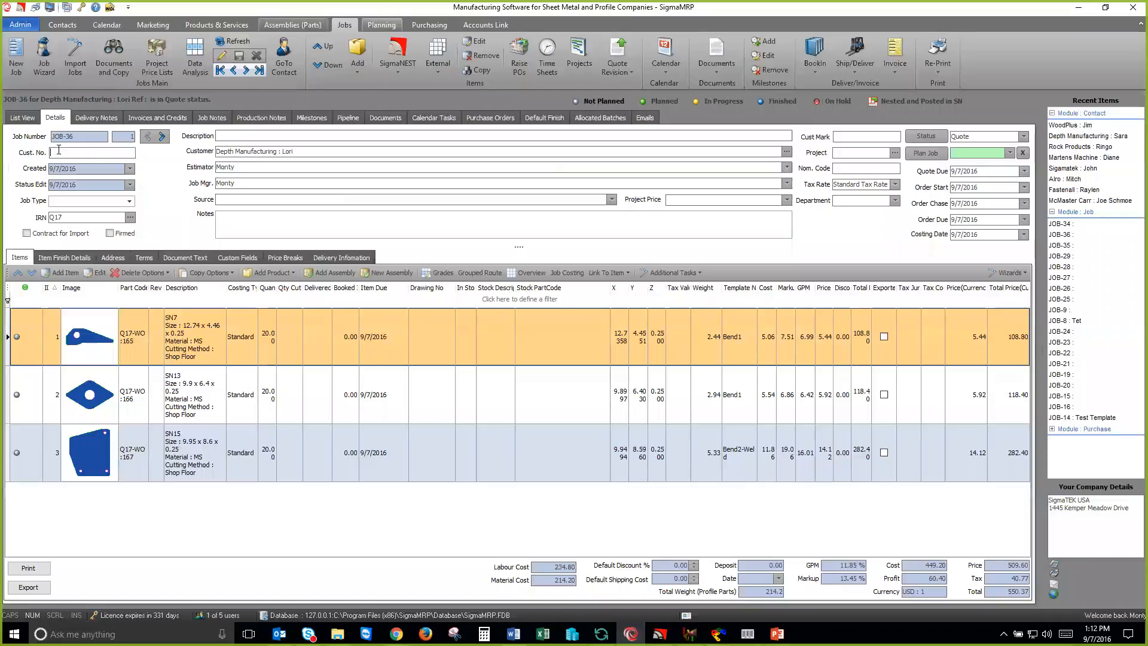
text(12345)
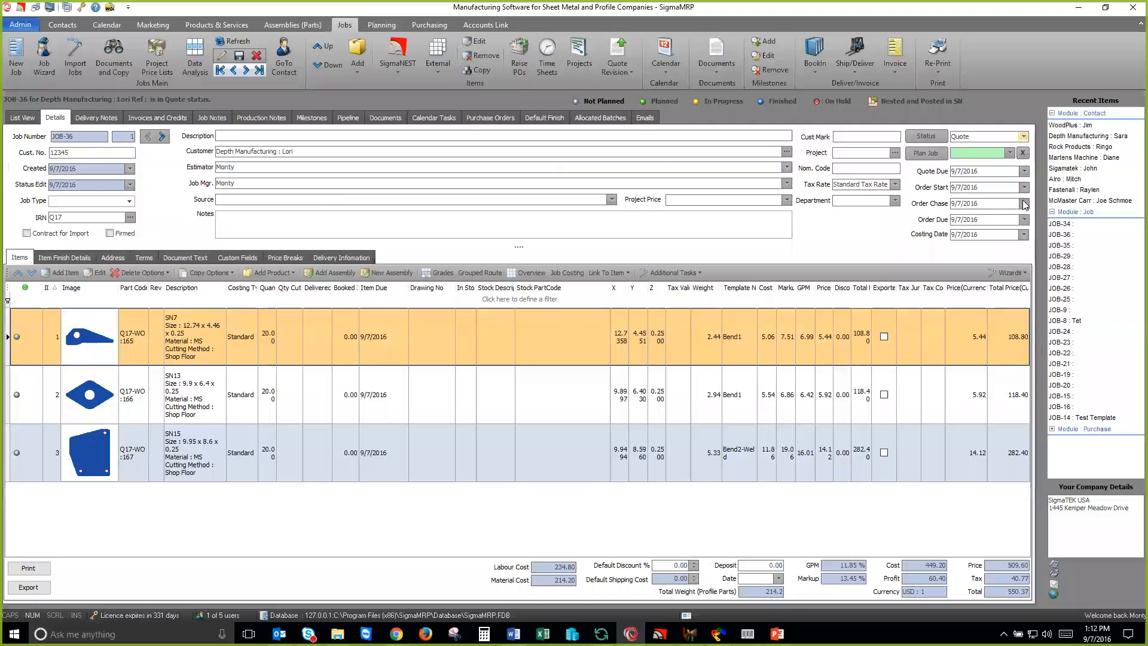
click(1025, 220)
Step: Change the job's status to Order, generate the Order Confirmation document, review its preview and close it
click(1024, 137)
click(998, 181)
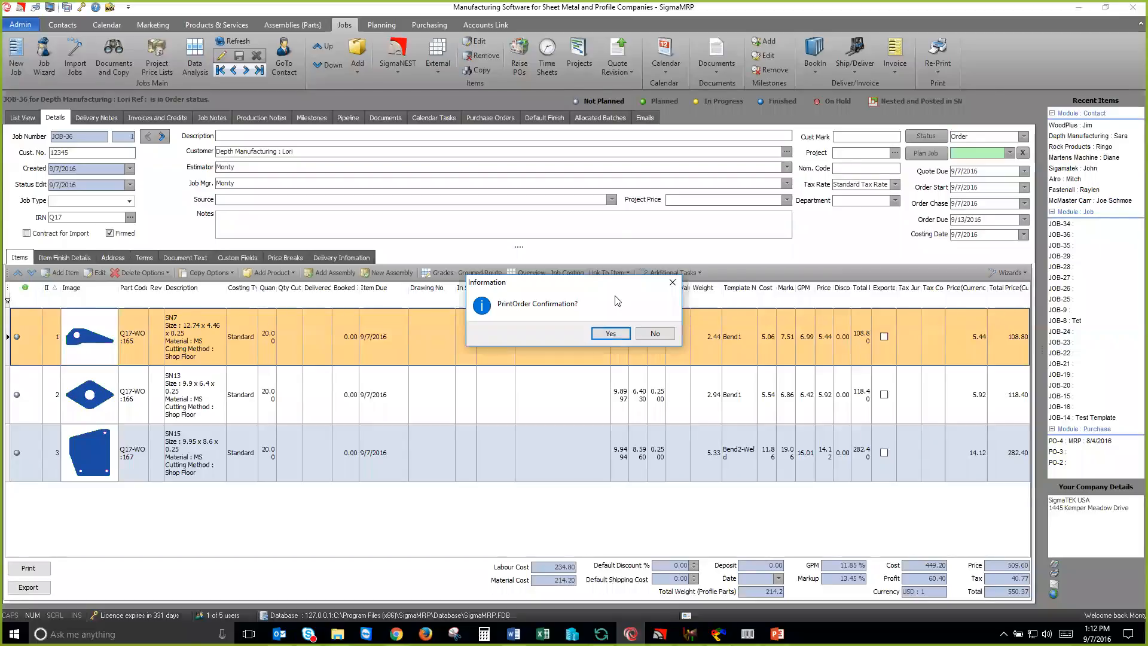
click(609, 335)
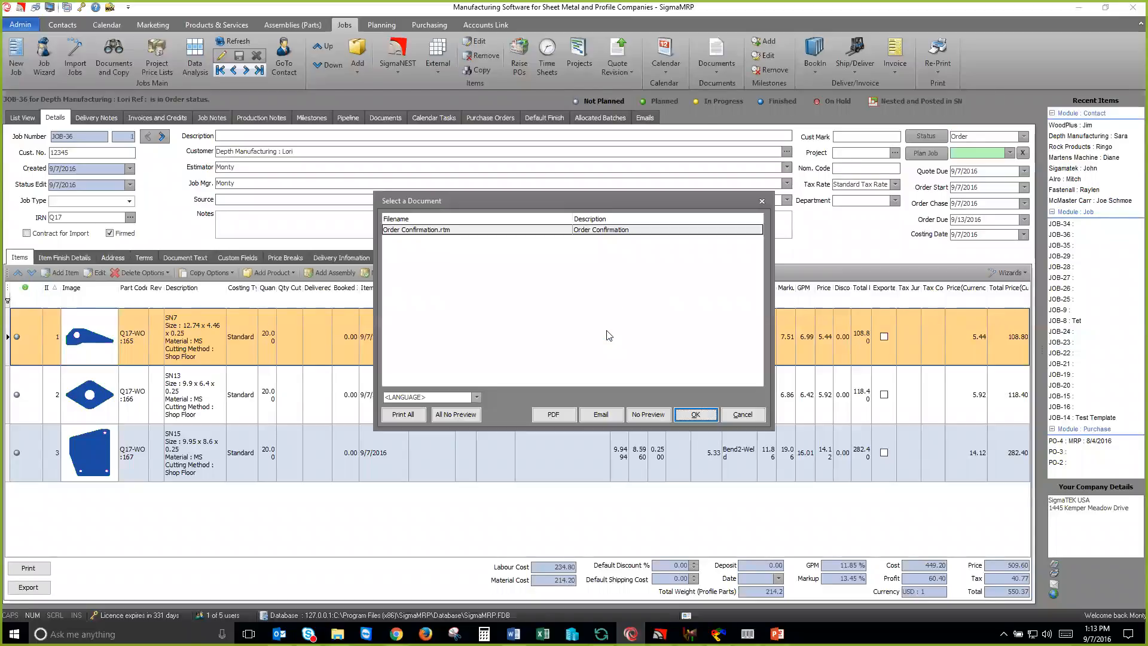
click(692, 413)
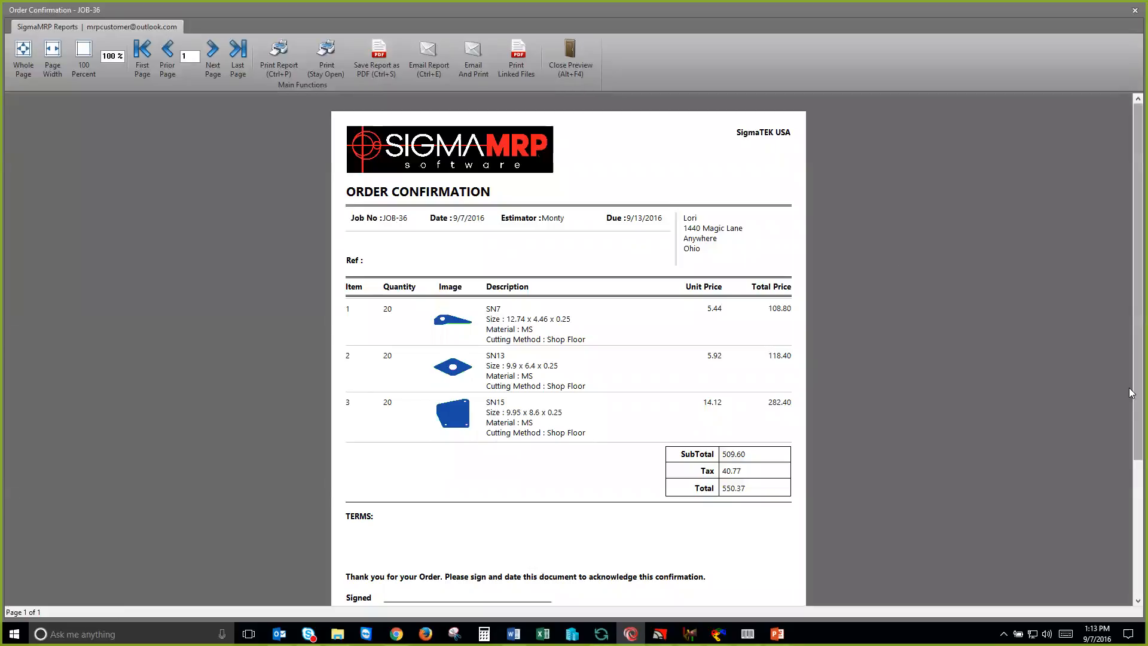
scroll(1129, 422, down, 3)
scroll(1129, 380, up, 2)
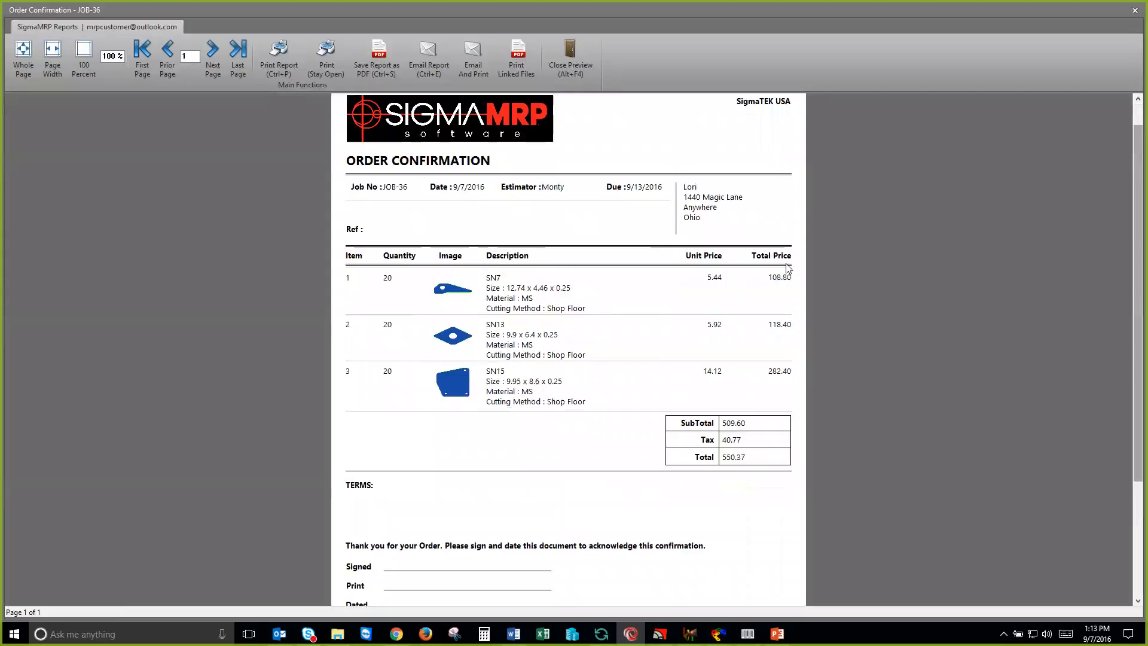
click(570, 62)
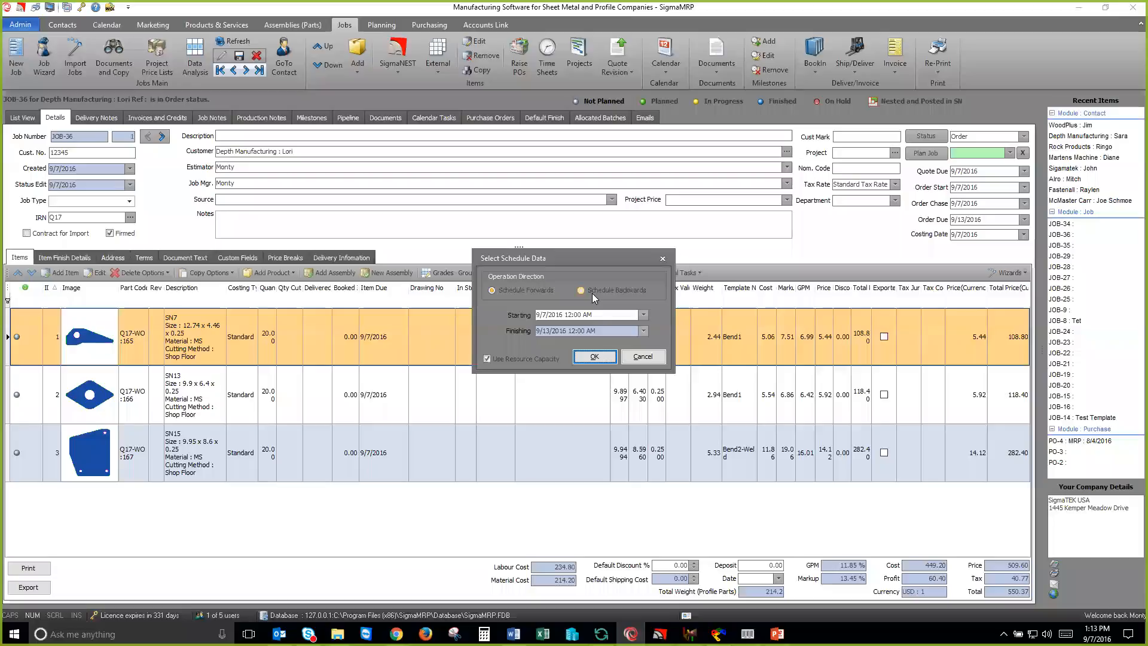
Step: Schedule the job starting 9/7/2016 and export its three parts as a SigmaNEST work order
click(592, 357)
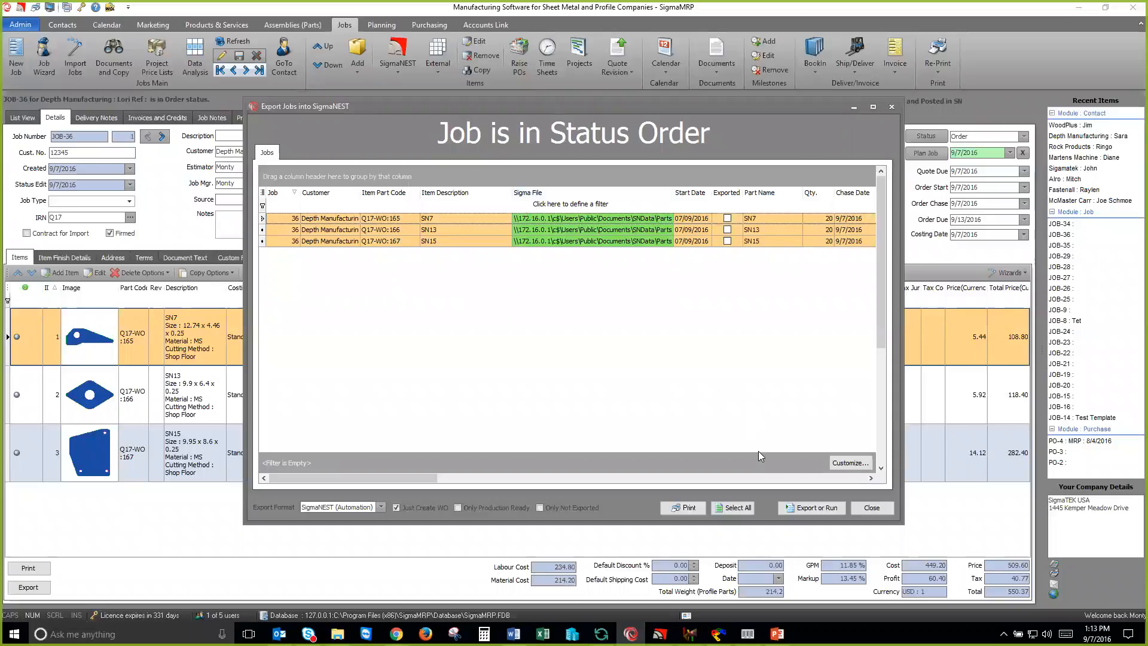
click(793, 510)
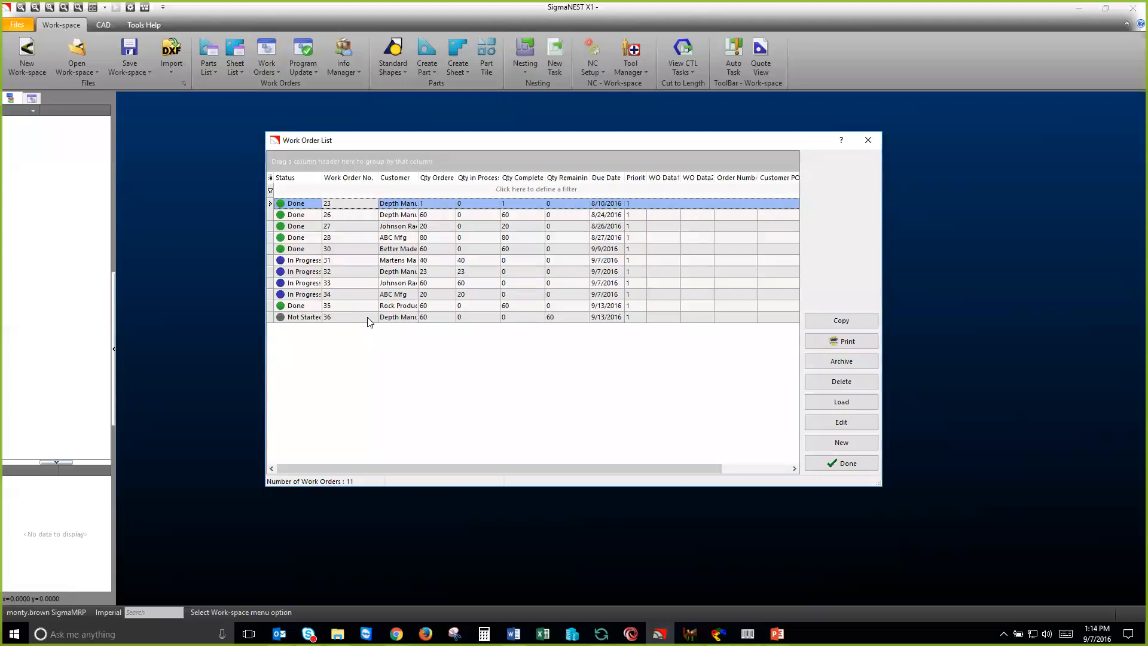
Step: In SigmaNEST, review parts SN15, SN13 and SN7 in the not-started Depth Manufacturing work order and load it into the workspace
click(368, 317)
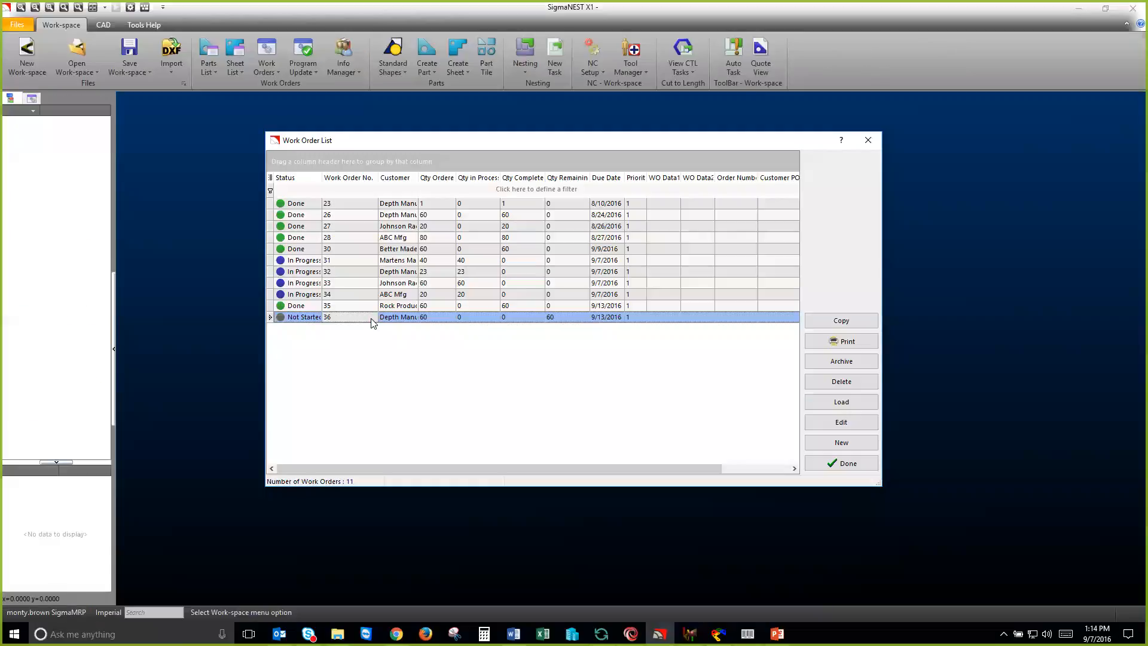
double_click(371, 319)
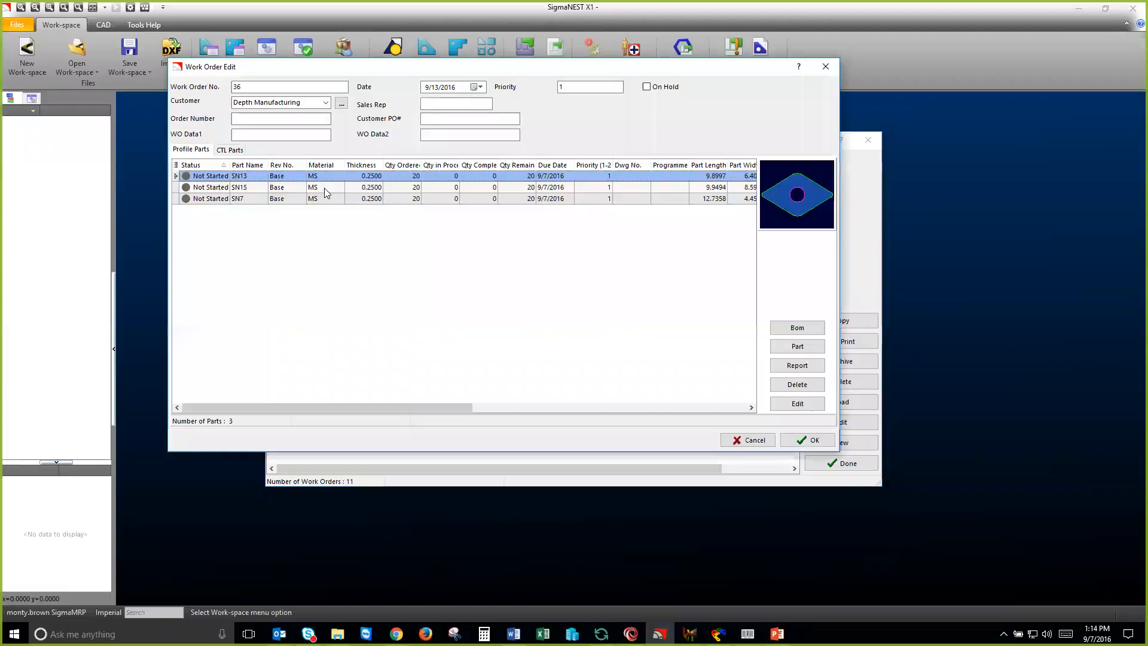
click(324, 189)
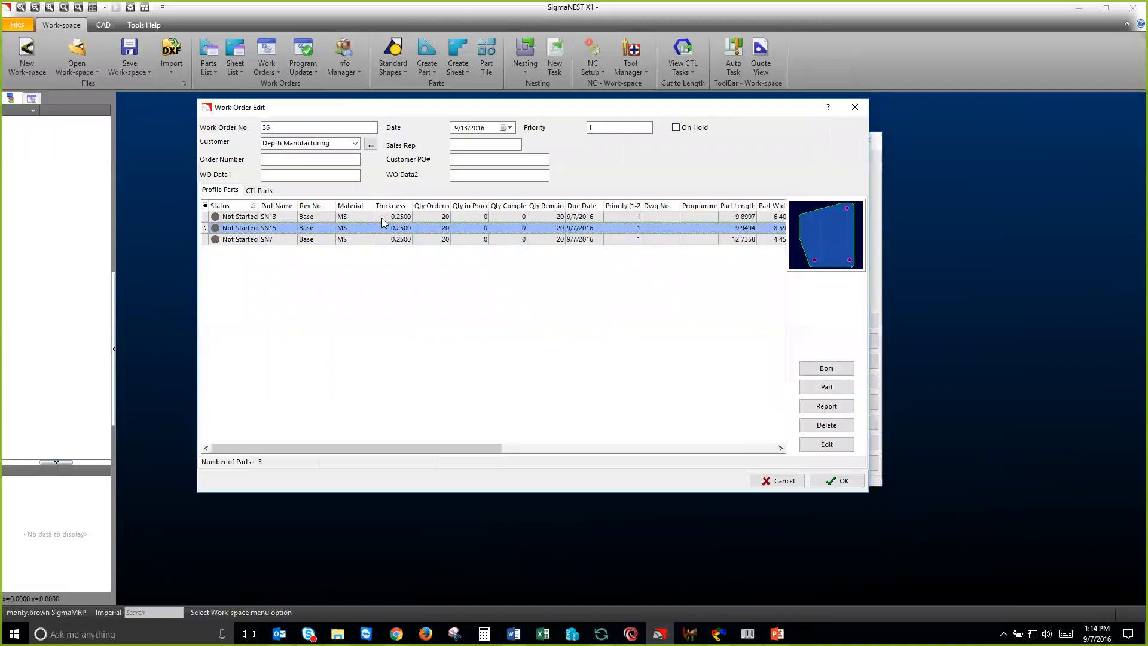
click(385, 217)
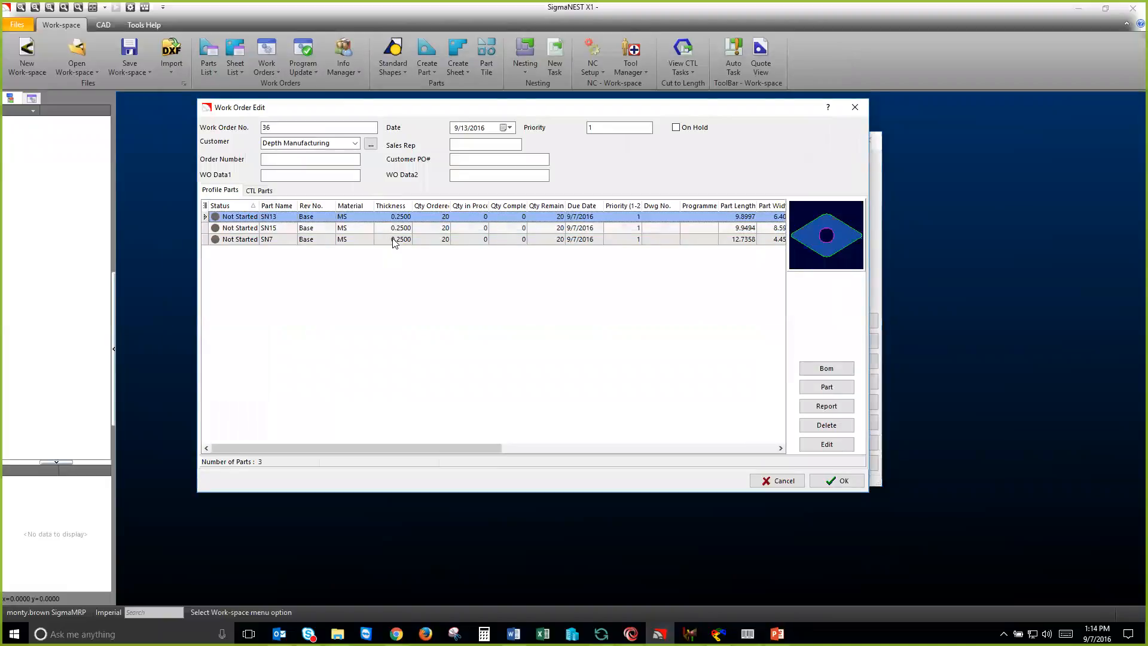
click(394, 239)
click(838, 483)
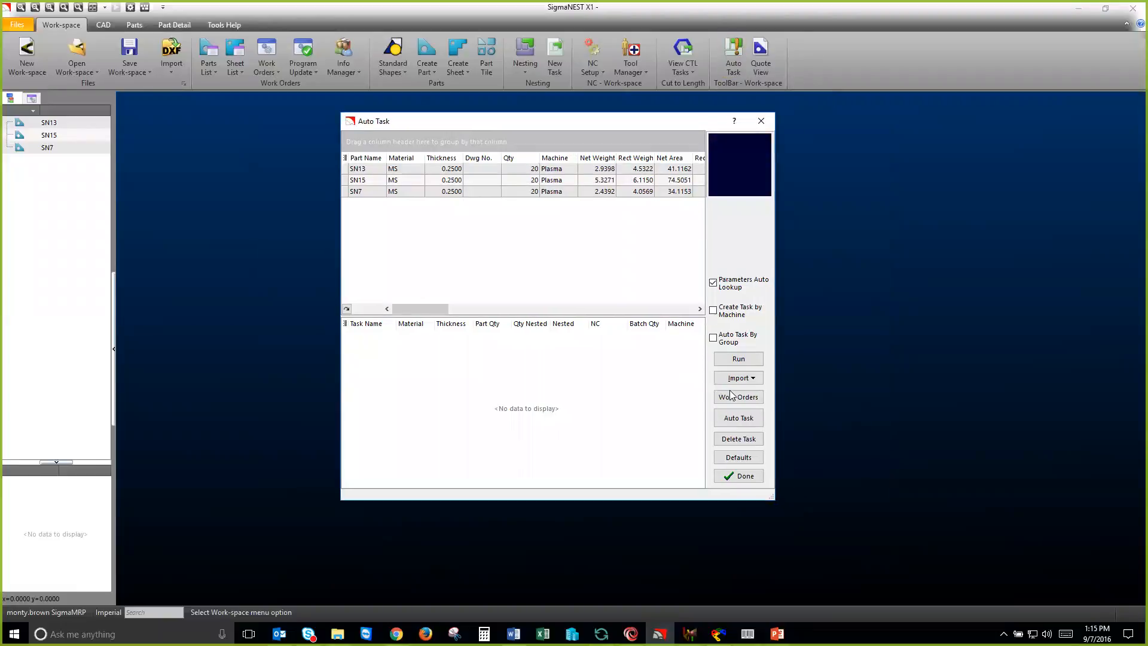
Step: Create an automatic nesting task from SN13, SN15 and SN7, run it, and finish Auto Task
click(738, 419)
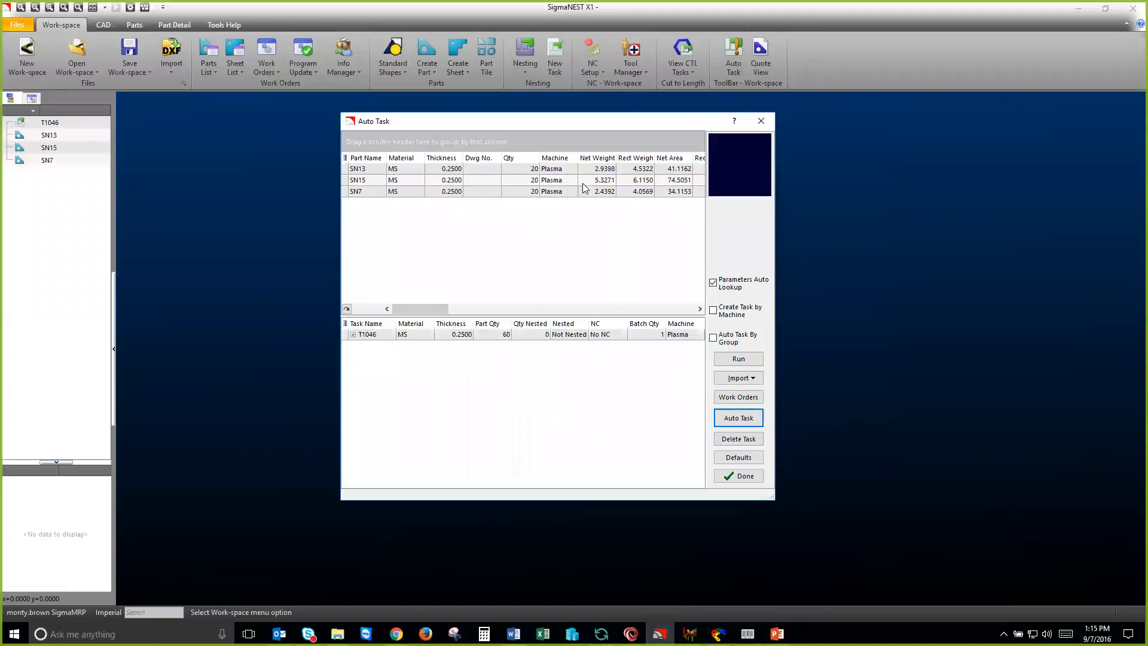
click(753, 364)
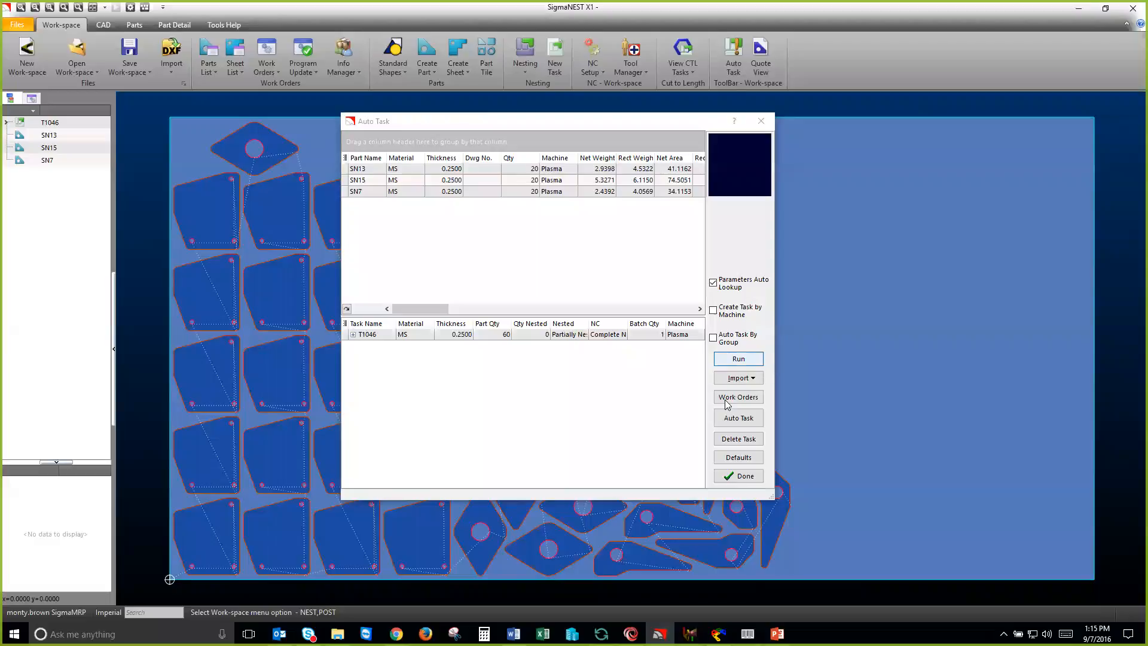
click(737, 478)
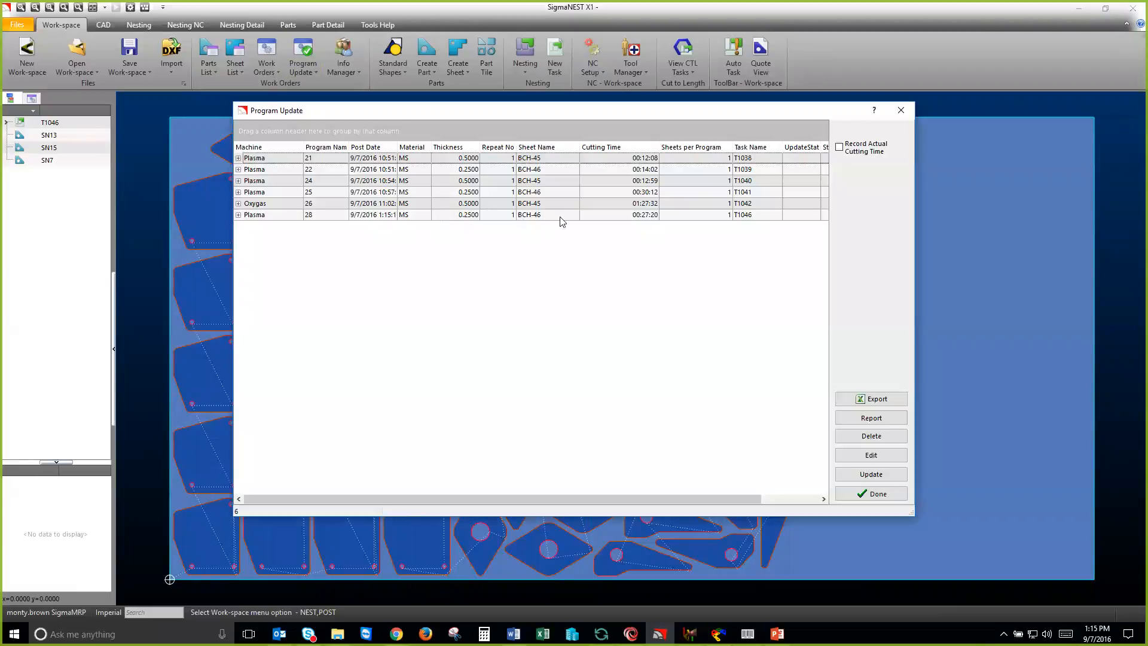
Step: Select program 28 of task T1046 in the Program Update list, then close the list
click(725, 218)
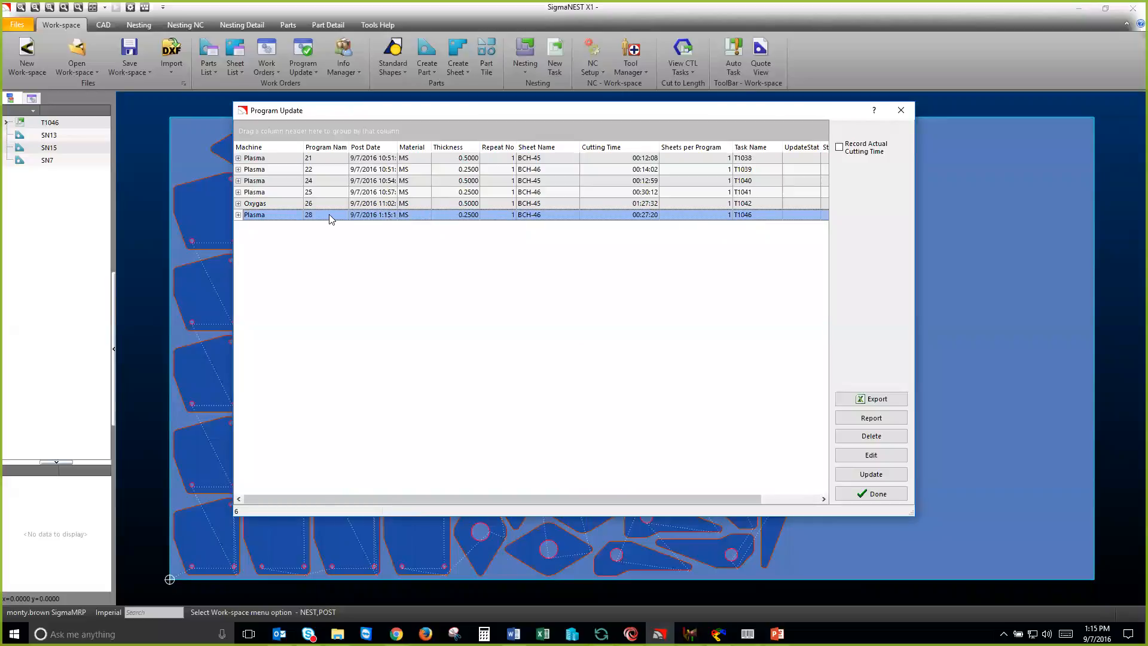
click(871, 475)
click(861, 494)
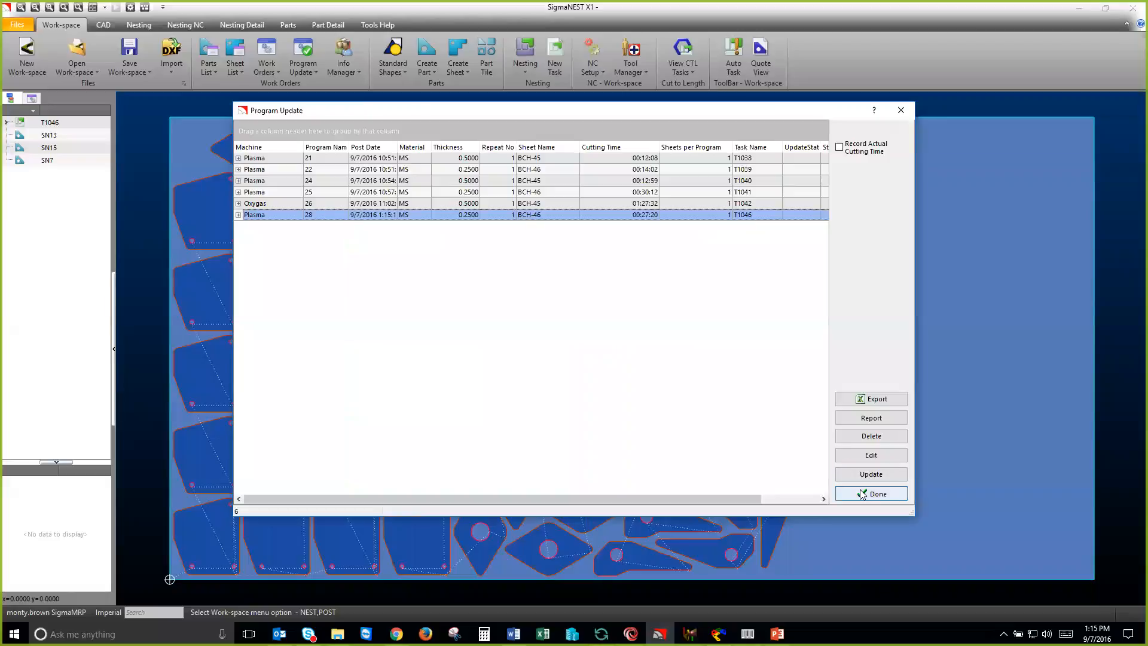
click(861, 491)
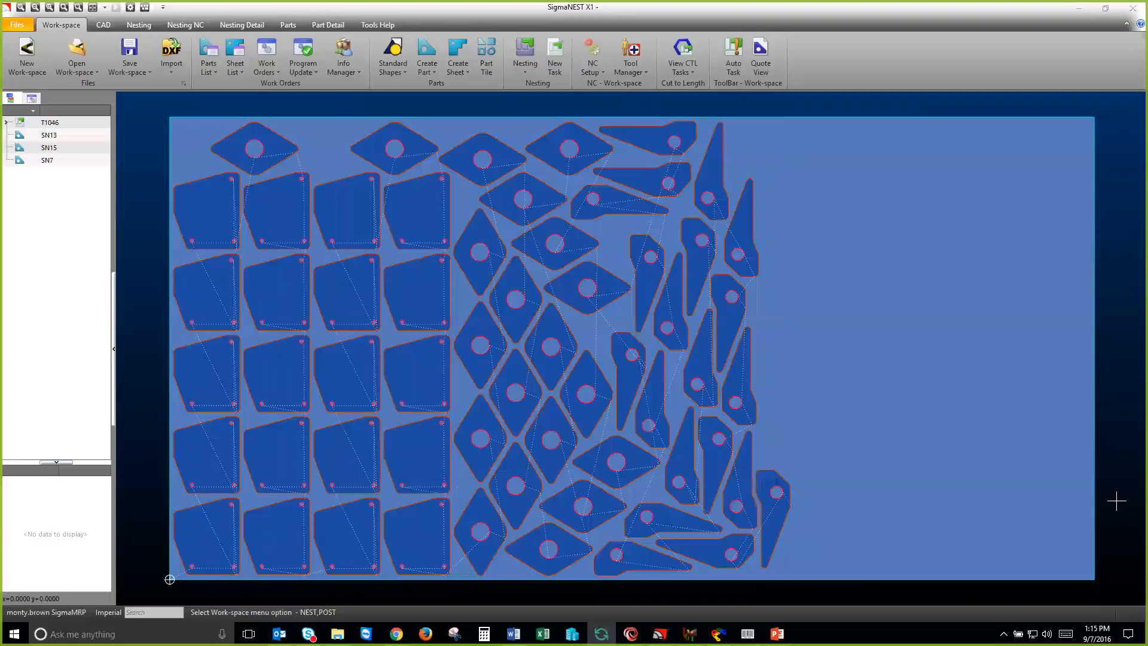
Step: Switch to SigmaMRP, refresh JOB-36 and review the planned operations of its SN7, SN13 and SN15 work orders
click(635, 625)
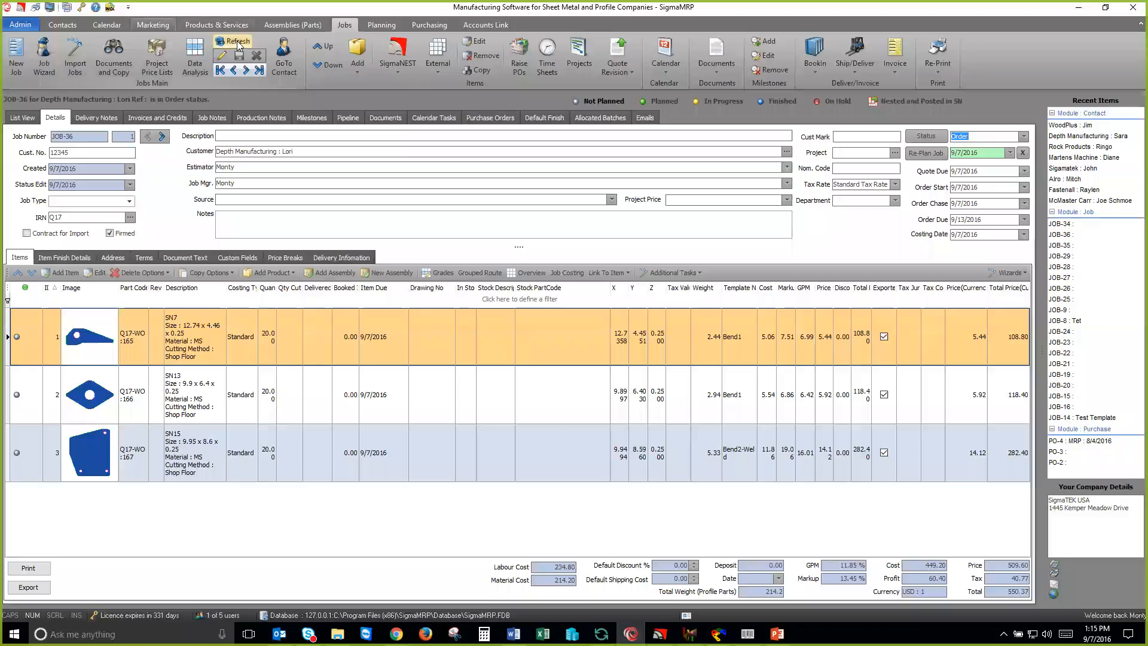
click(237, 41)
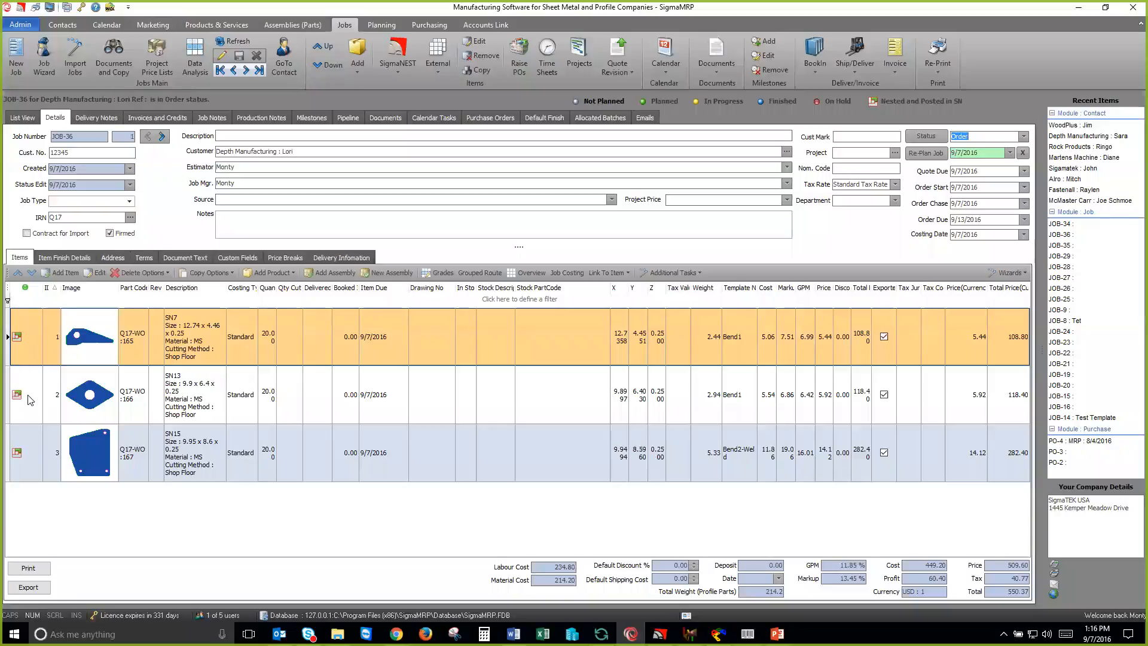
click(378, 24)
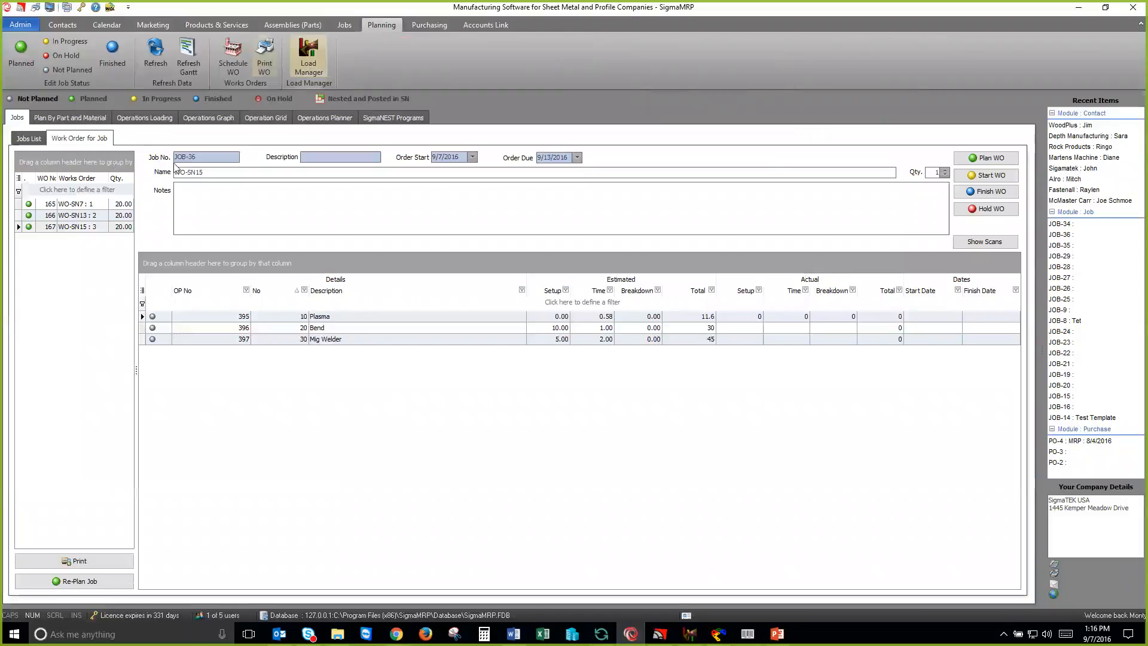
click(87, 205)
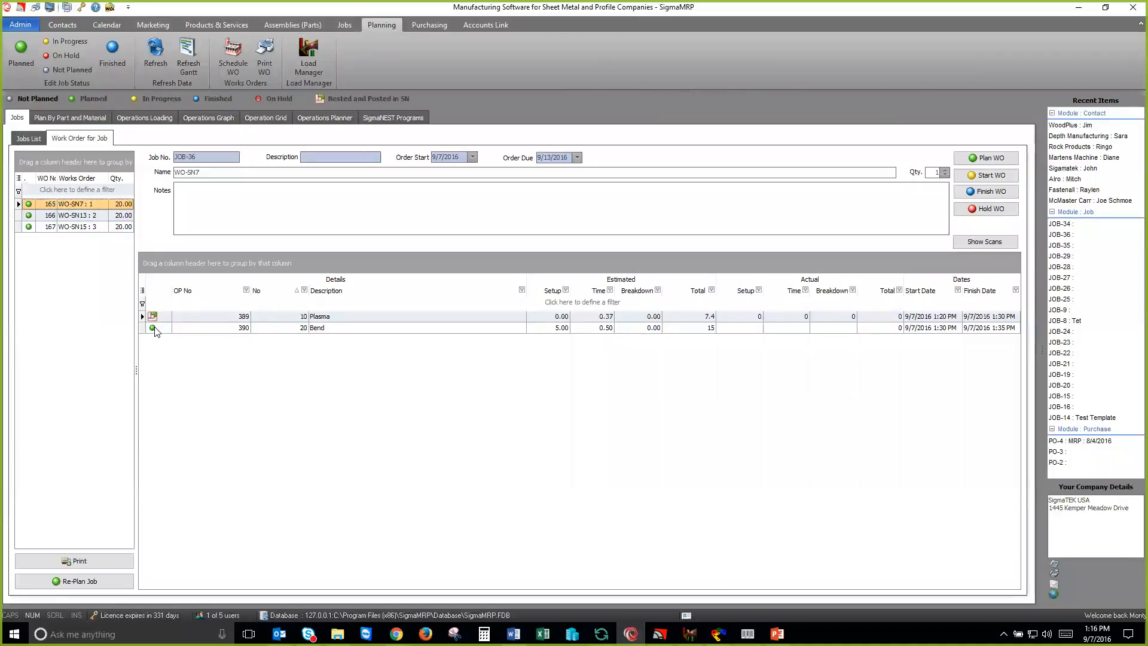
click(108, 215)
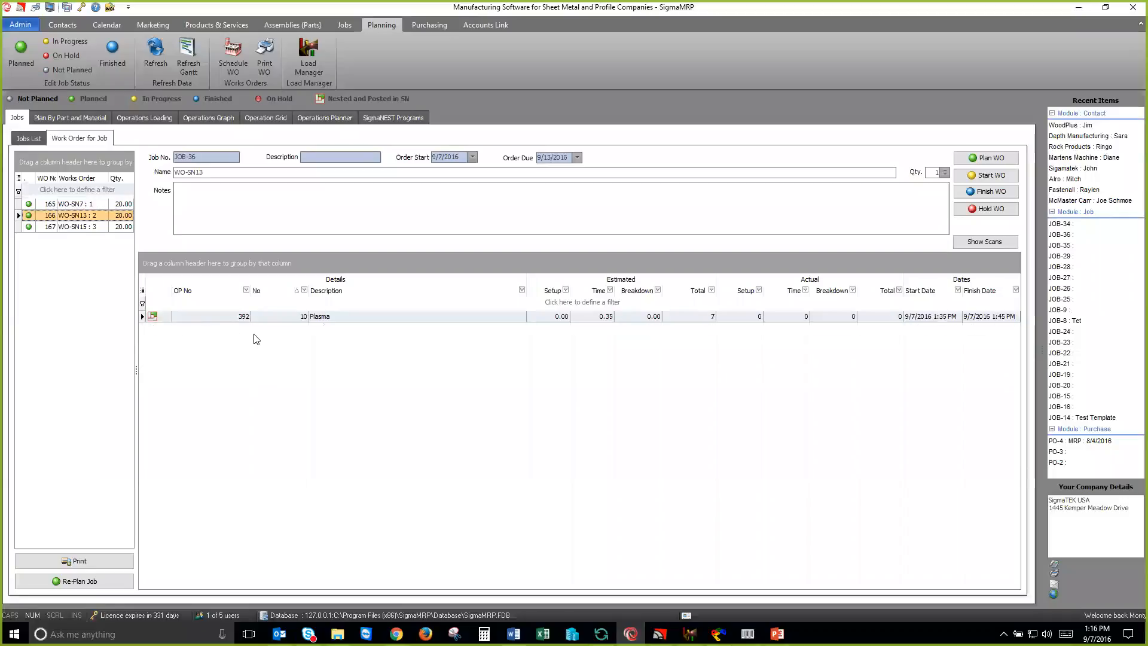
click(82, 227)
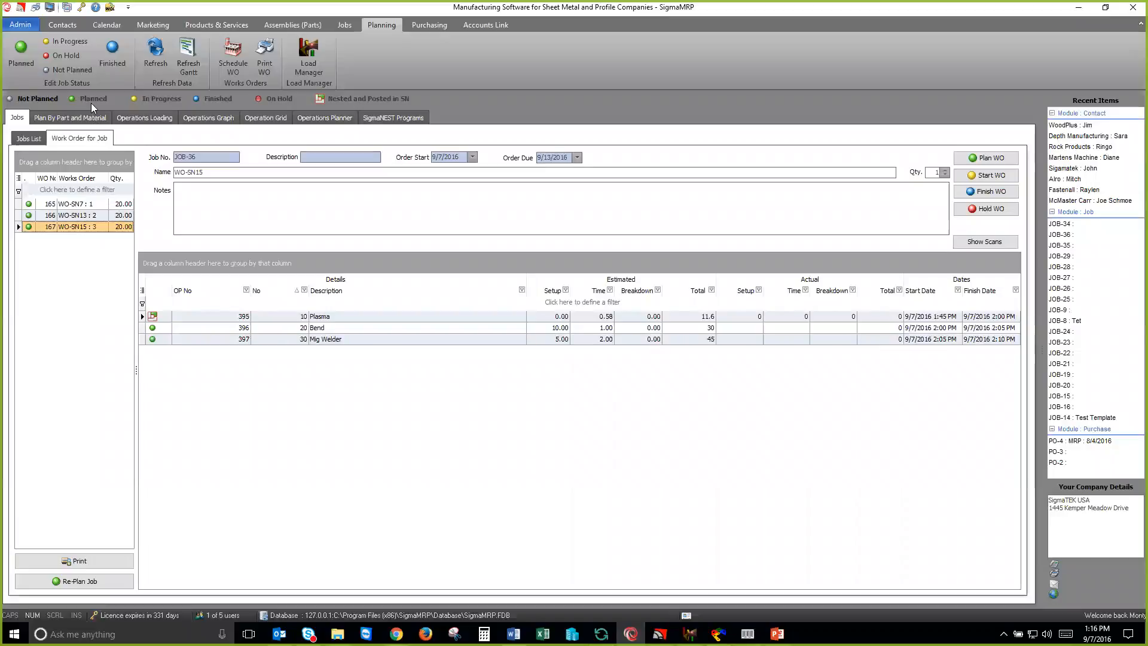
Step: In Load Manager, assign unassigned program 28 to the Plasma2 schedule after program 25
click(660, 633)
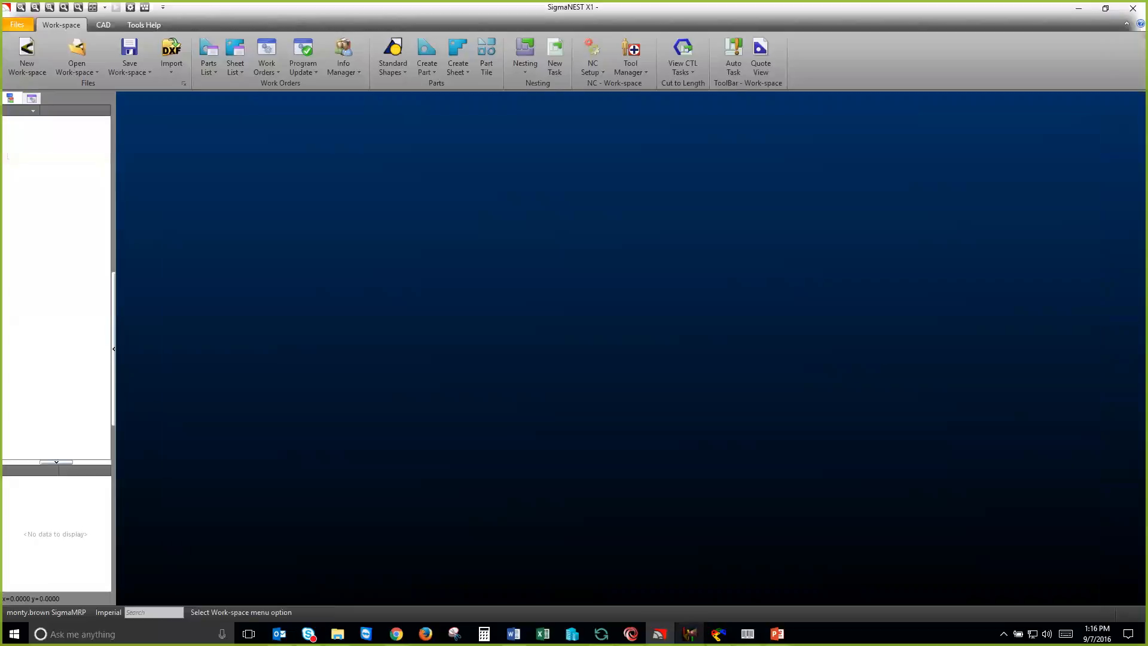
mouse_move(690, 634)
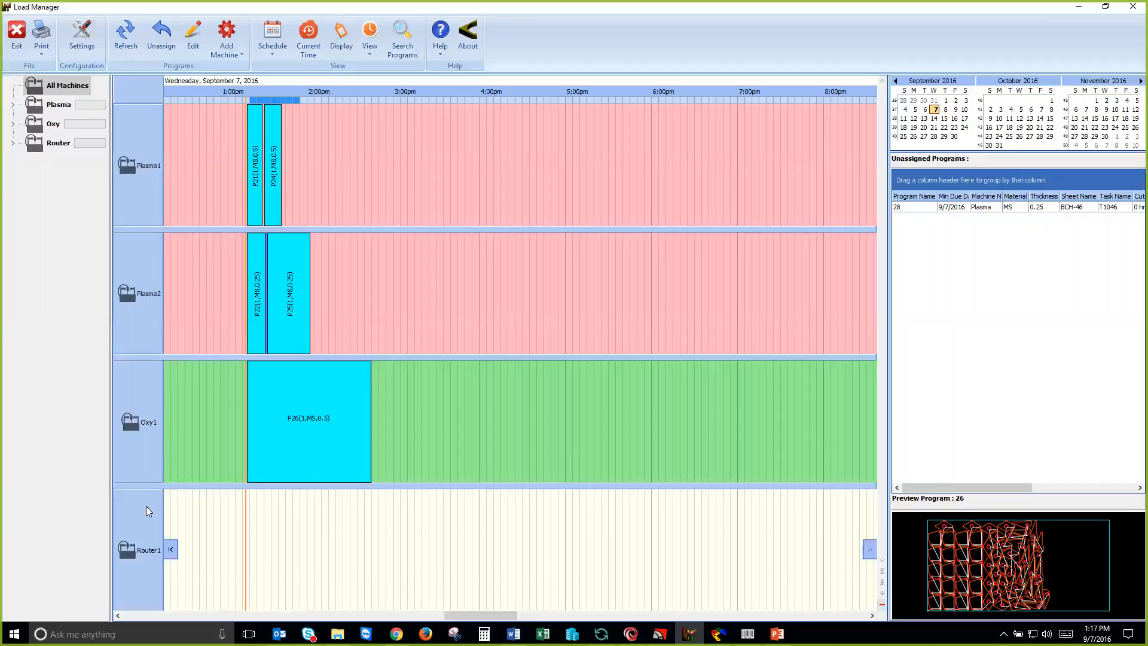
click(952, 209)
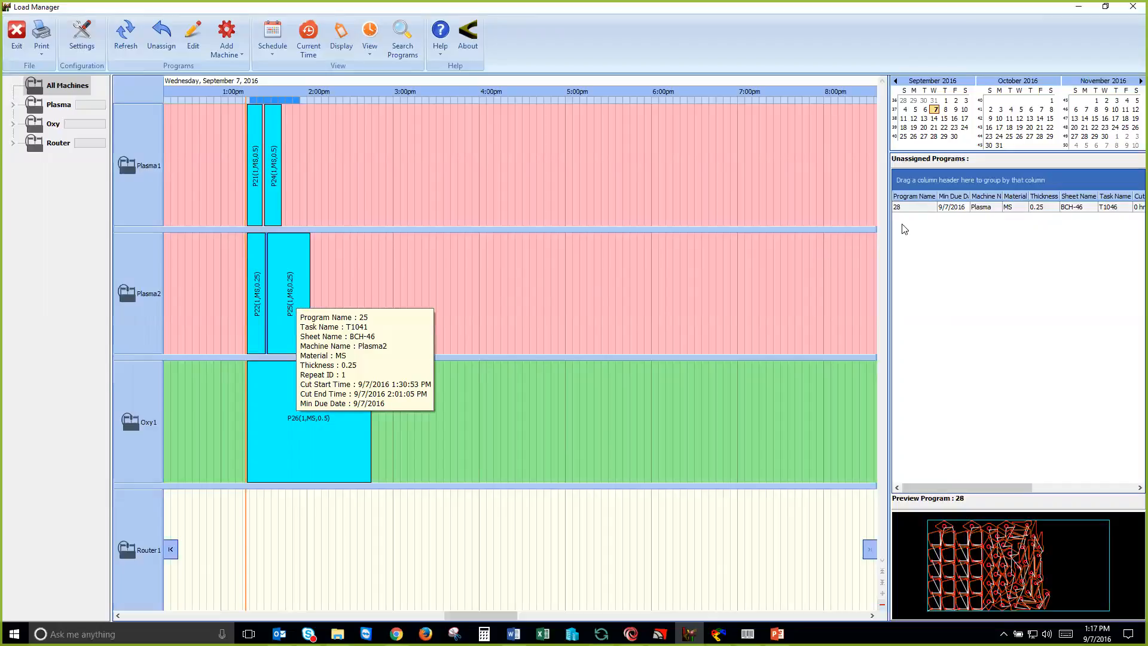
click(946, 209)
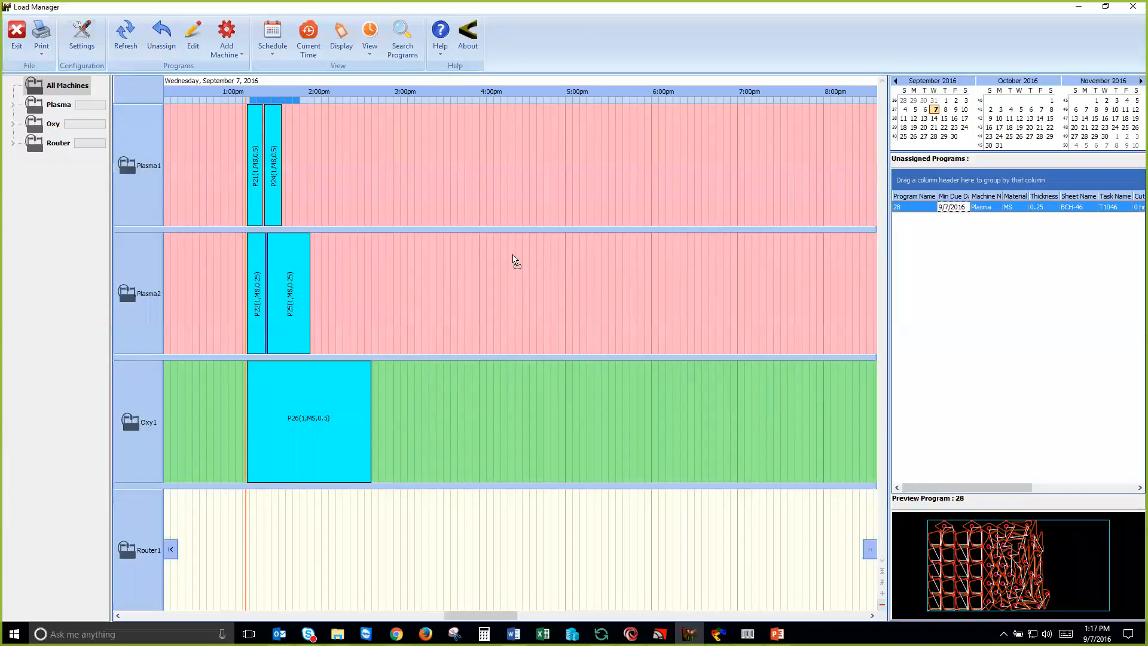
click(370, 278)
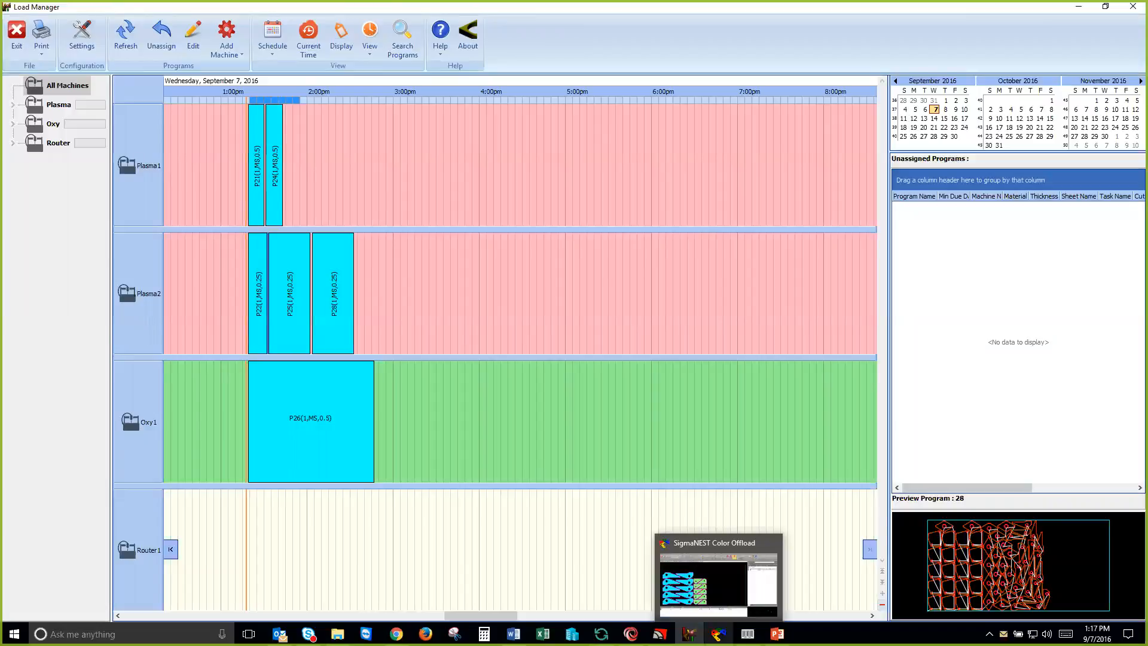
Step: In SigmaNEST Color Offload, refresh the Plasma2 program list, load program 28 and inspect its SN13 and SN7 parts
click(719, 634)
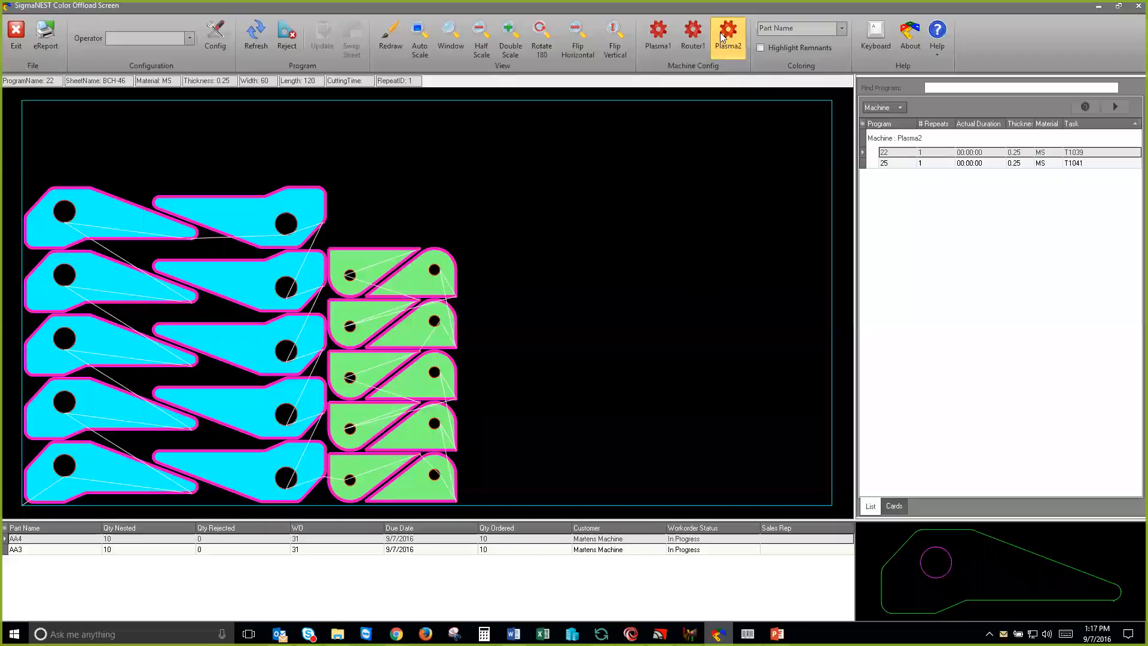
click(255, 37)
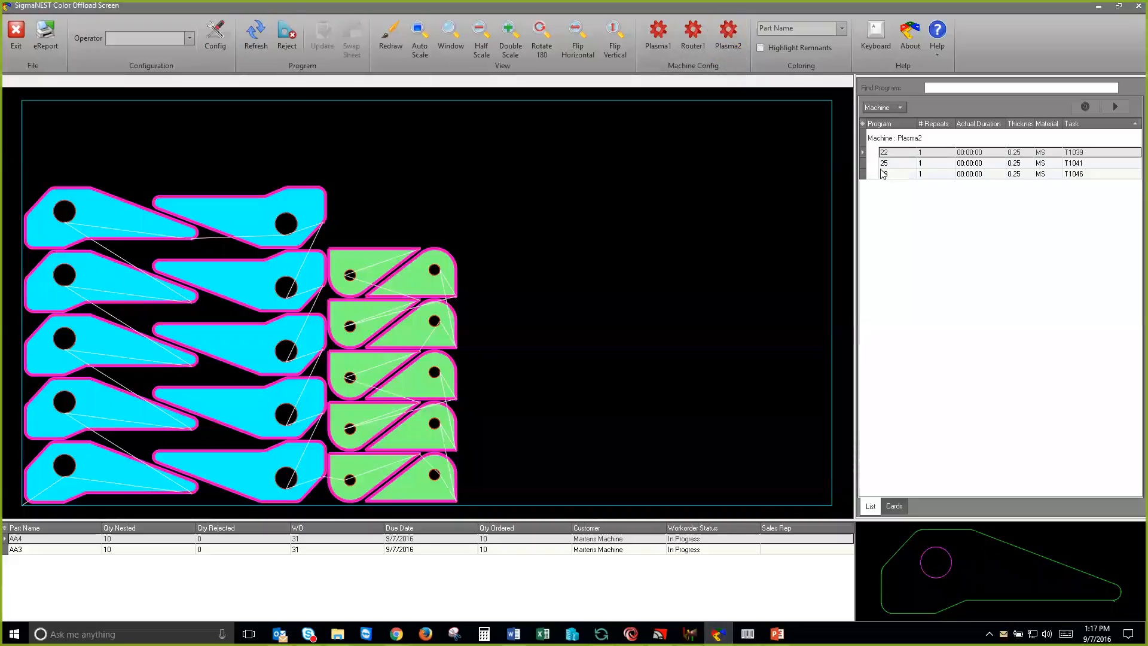
click(883, 173)
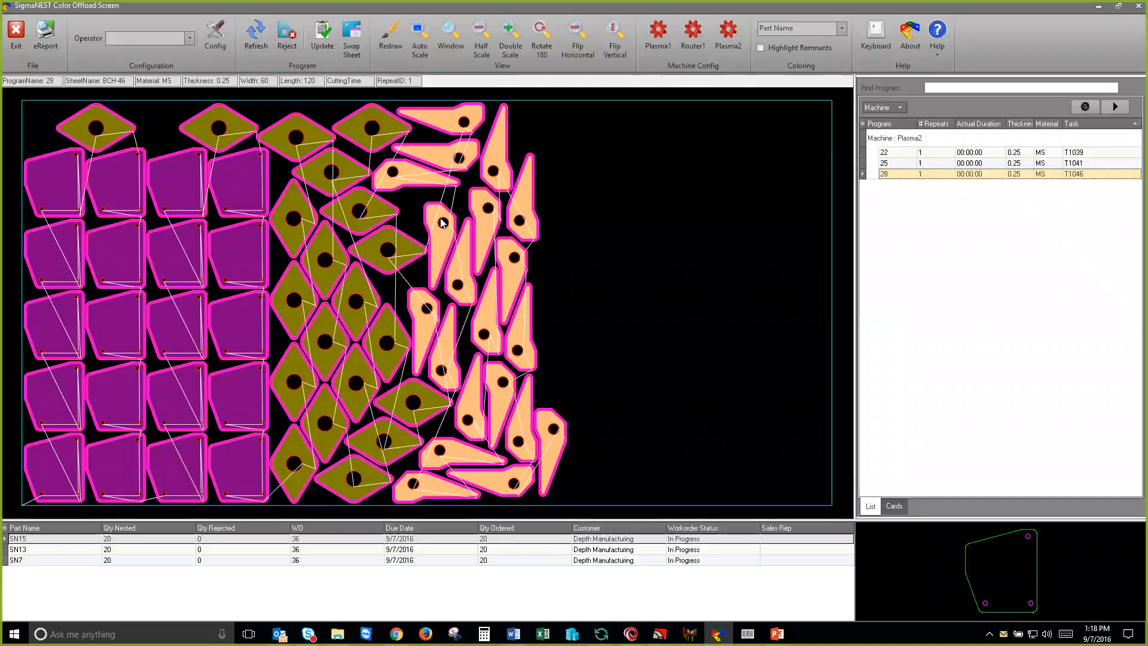
click(352, 220)
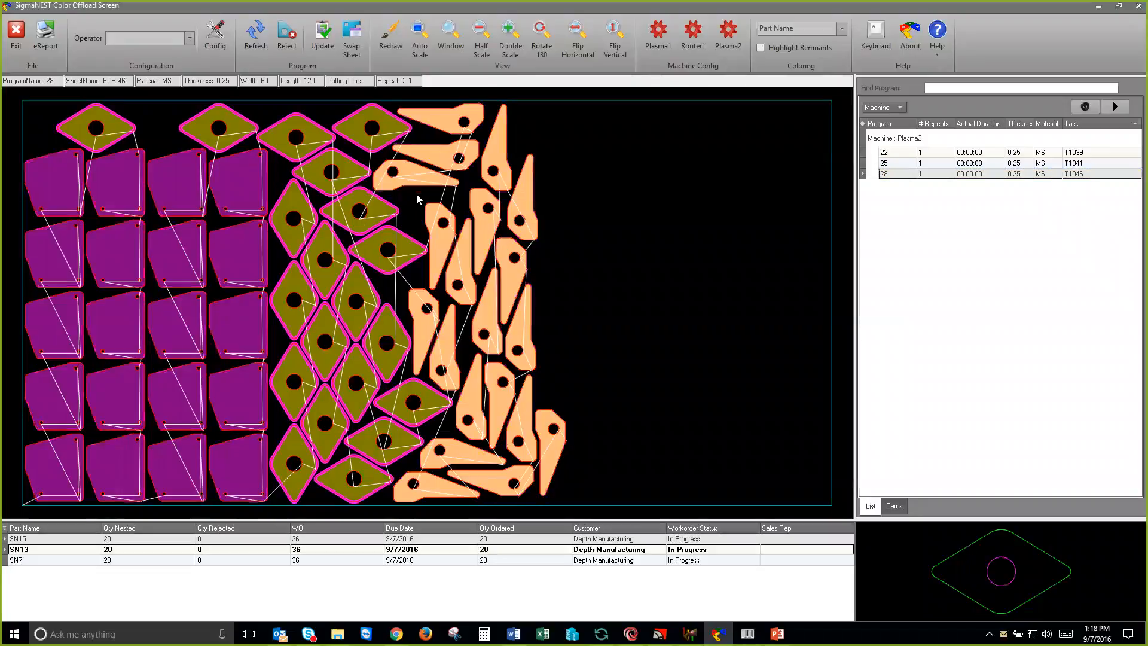
click(421, 182)
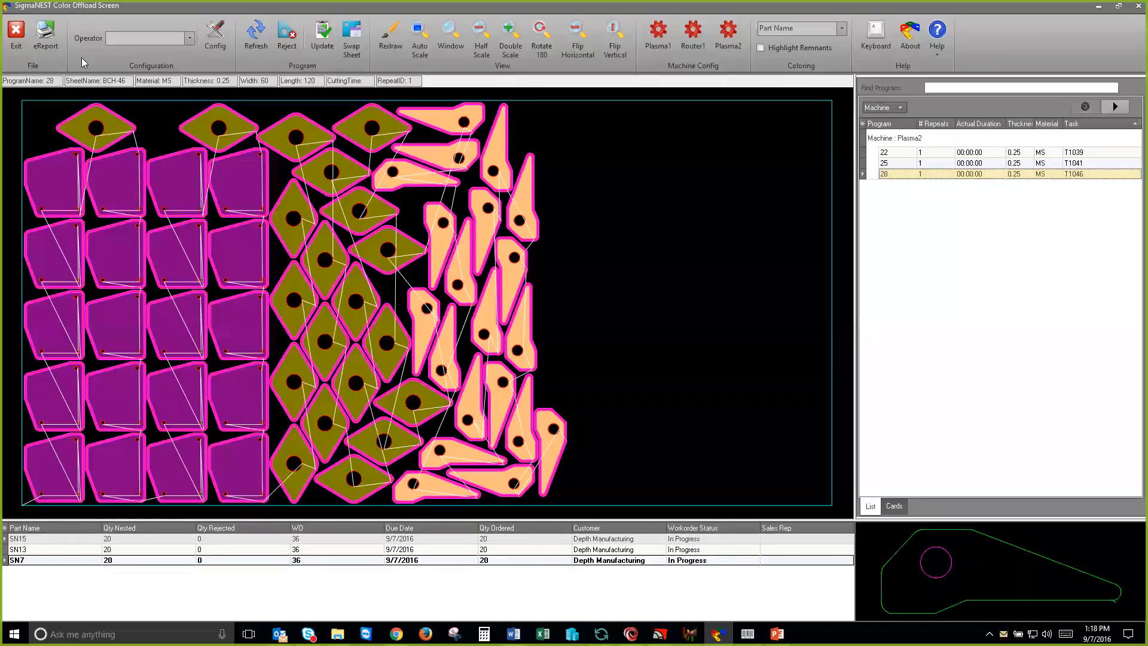
Step: Open the layout report for program 28, review it, and close the PDF and Acrobat Reader
click(54, 41)
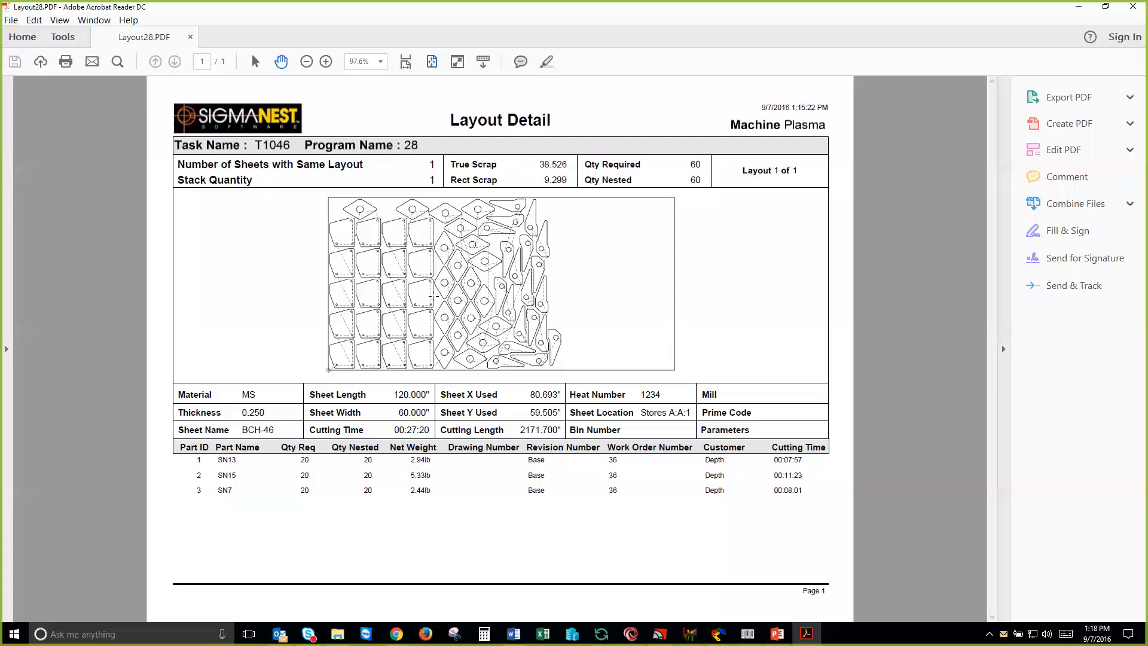
click(191, 37)
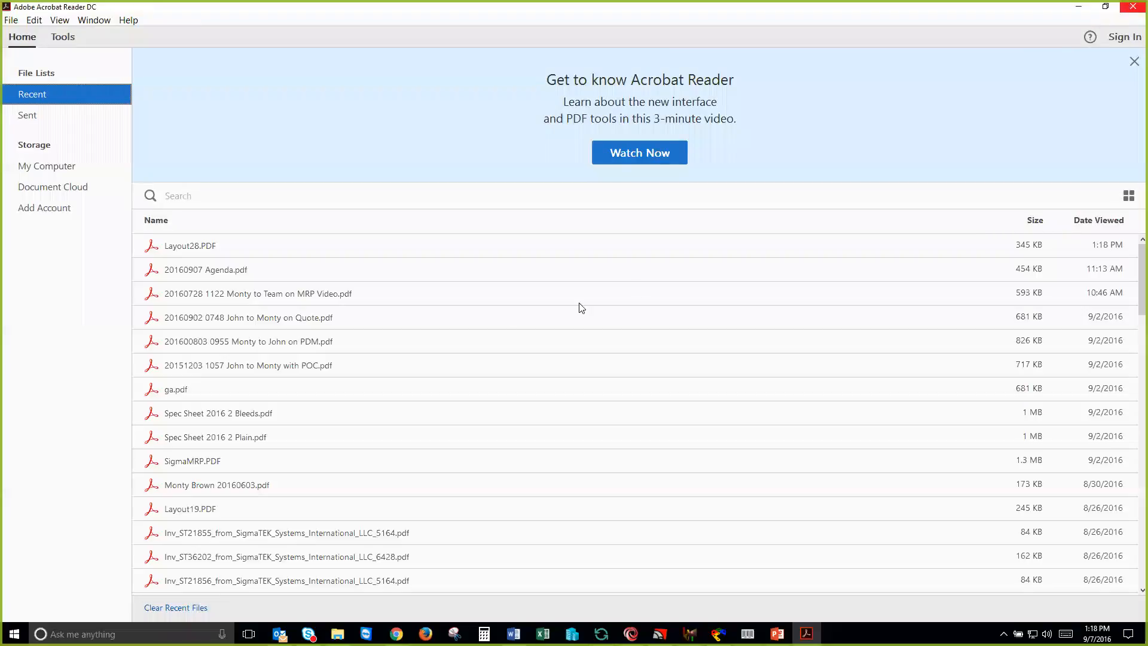
key(alt+F4)
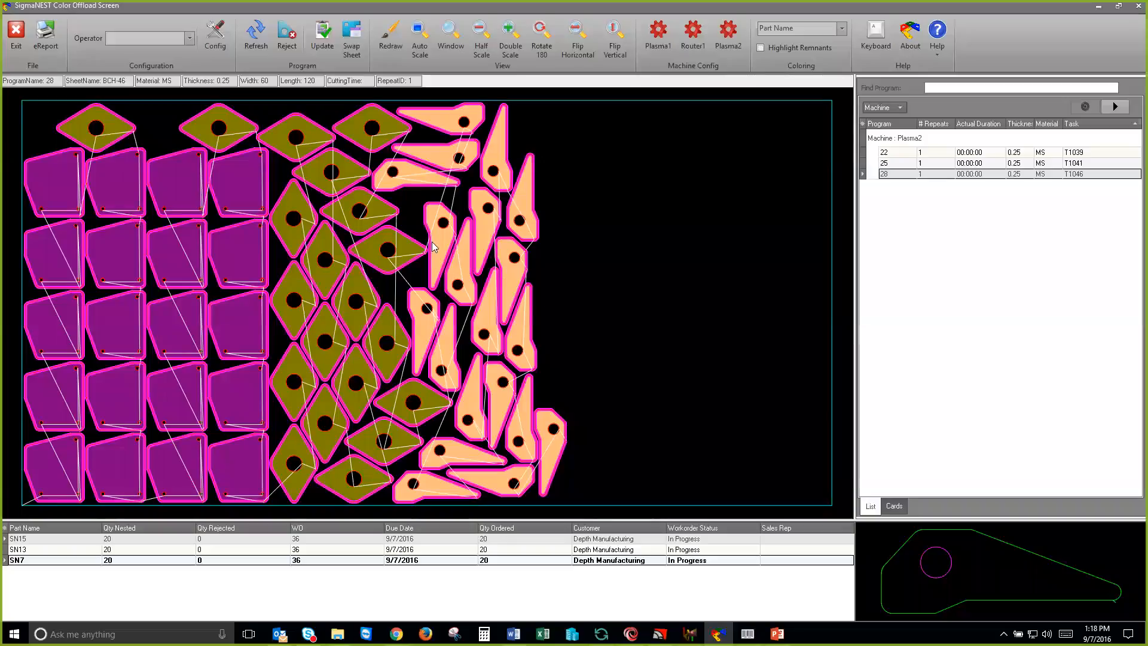
Step: Inspect program 28's nested parts up close and look through the available part coloring options, keeping Part Name
scroll(407, 249, up, 3)
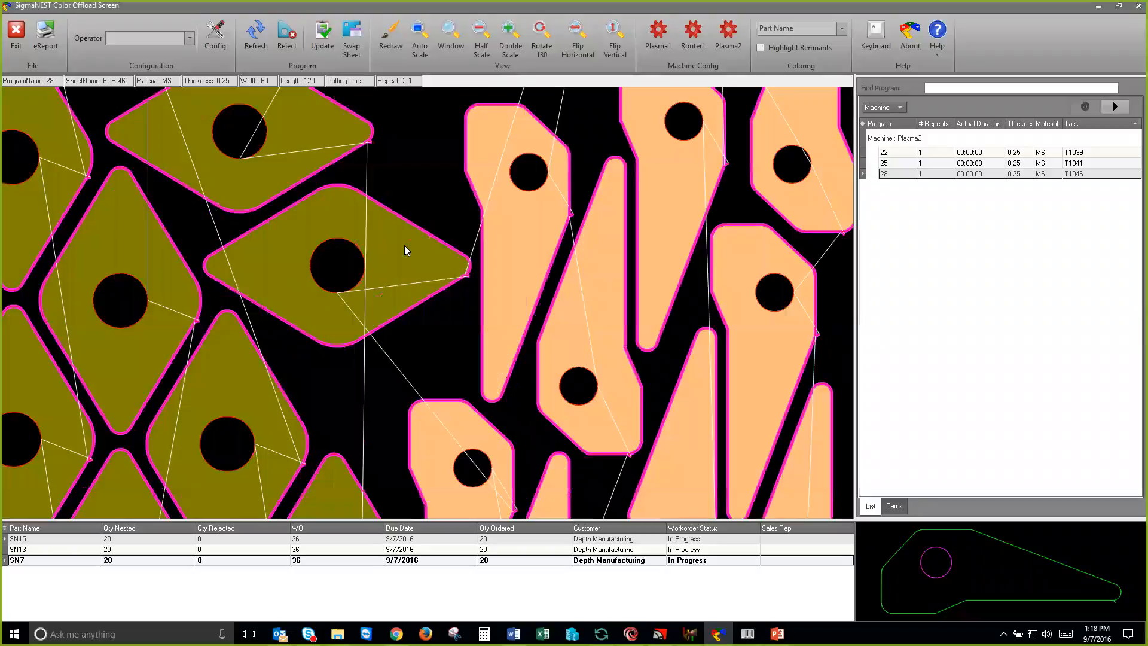
scroll(405, 250, down, 2)
scroll(389, 255, down, 1)
click(842, 31)
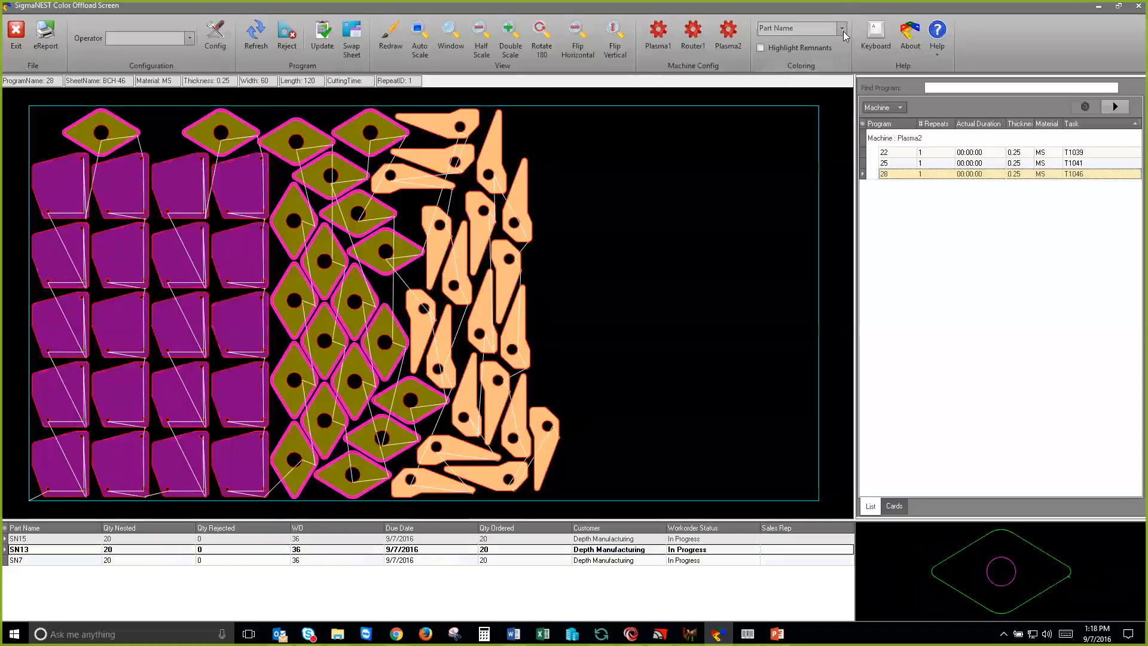
click(840, 30)
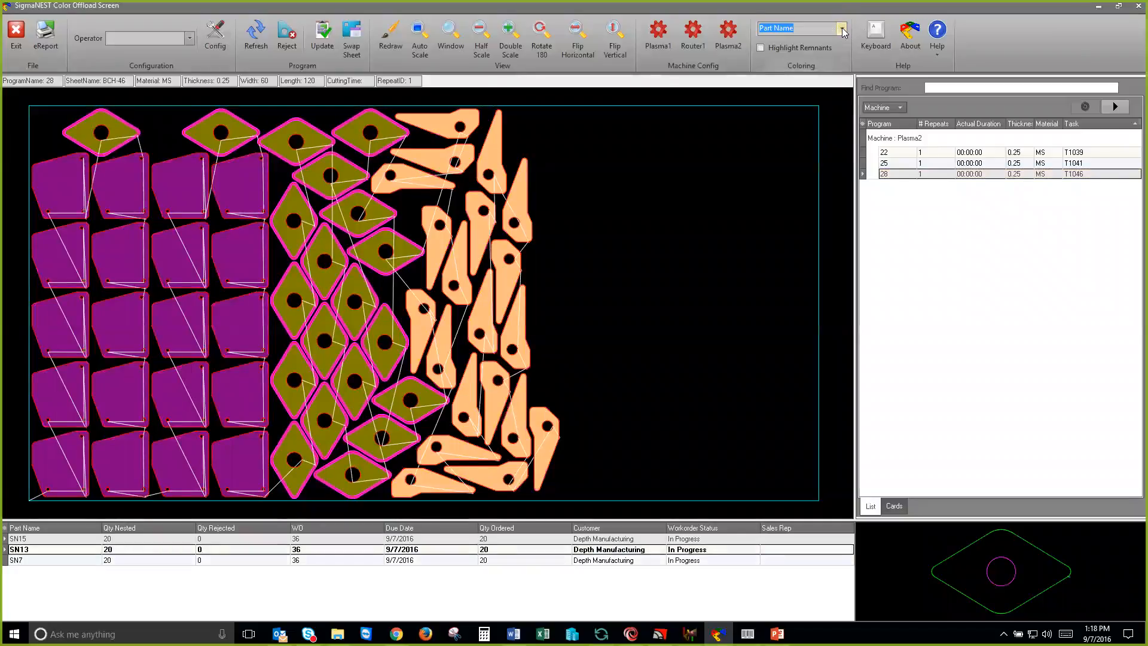
click(843, 32)
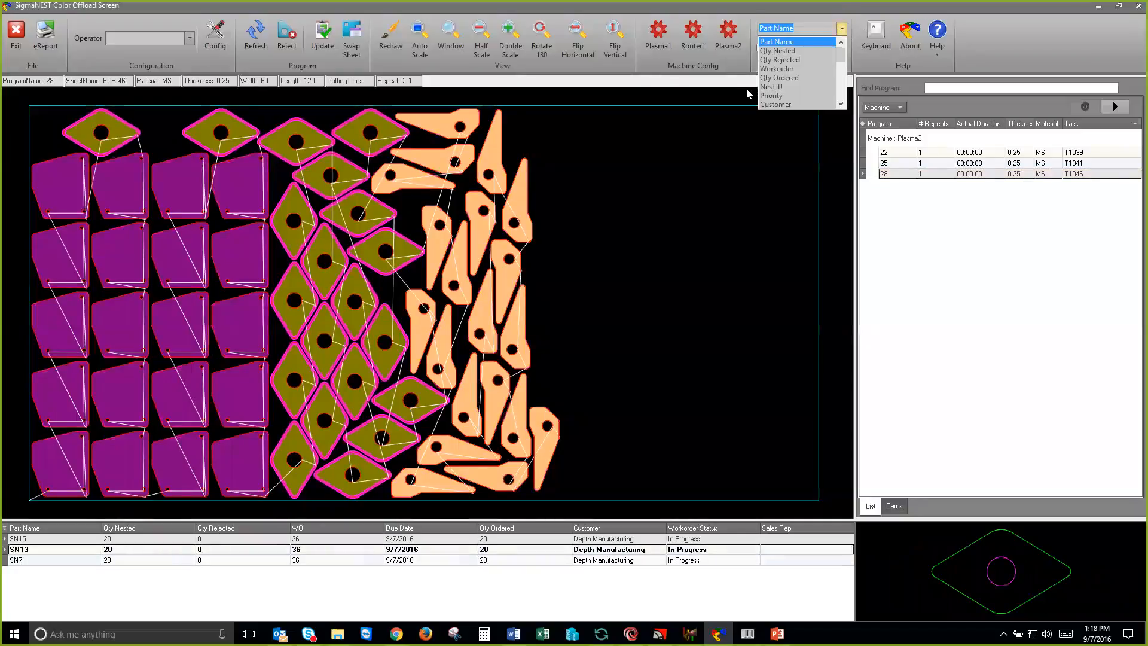
click(838, 18)
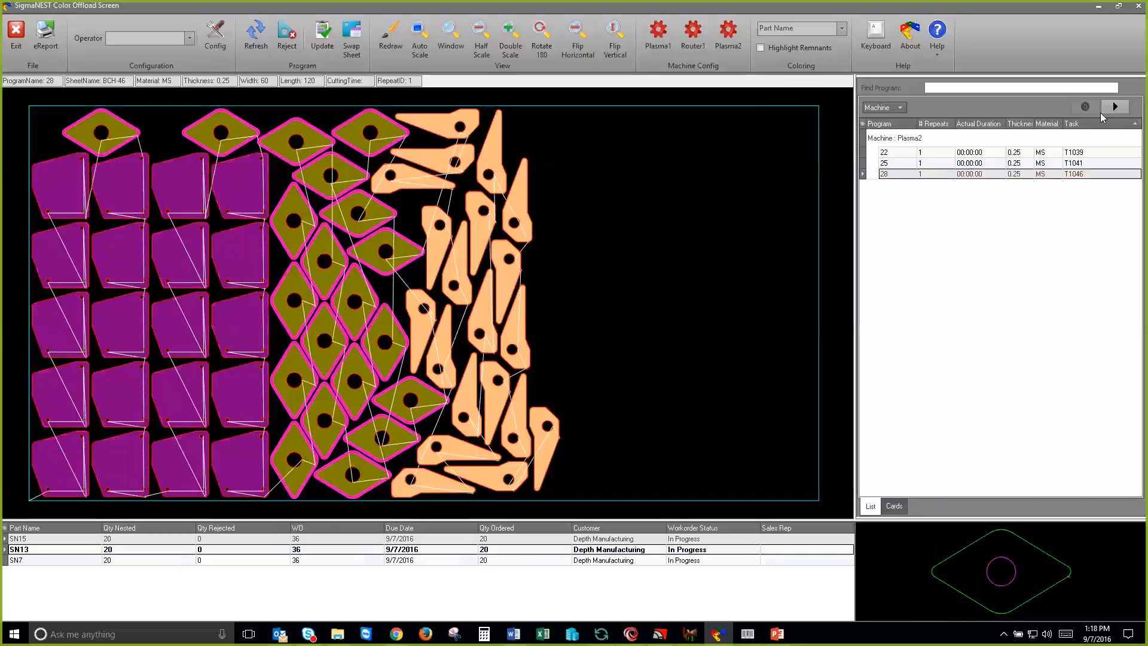
Step: Start cutting program 28 and check its status and the rescheduled Plasma2 programs in Load Manager
click(1114, 108)
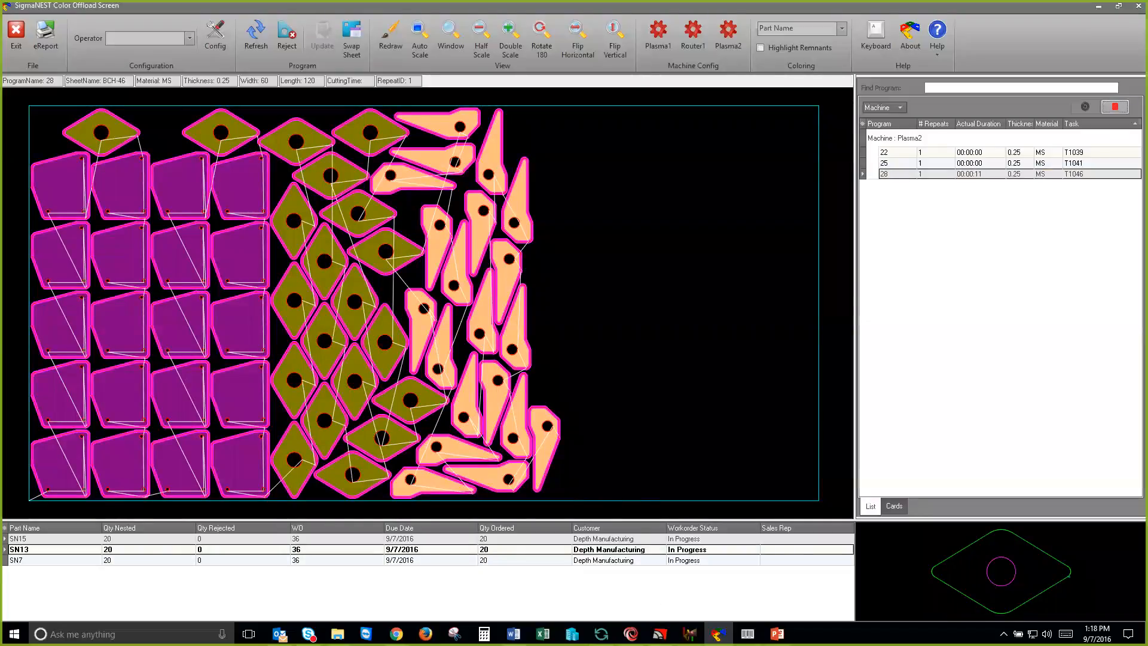
click(689, 634)
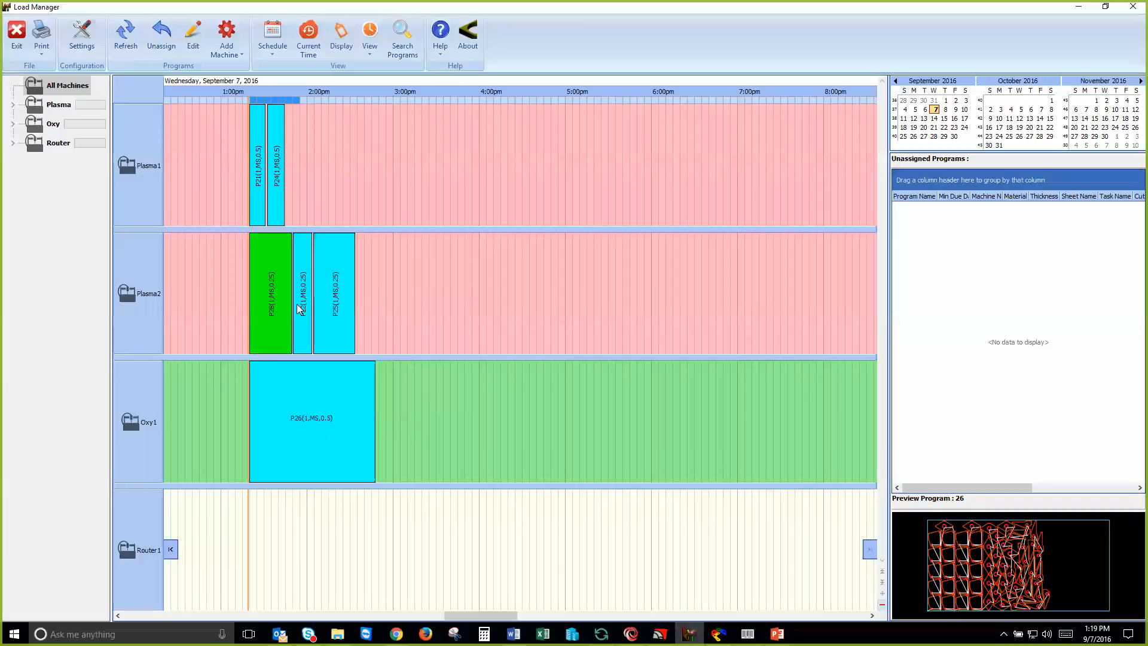
mouse_move(279, 307)
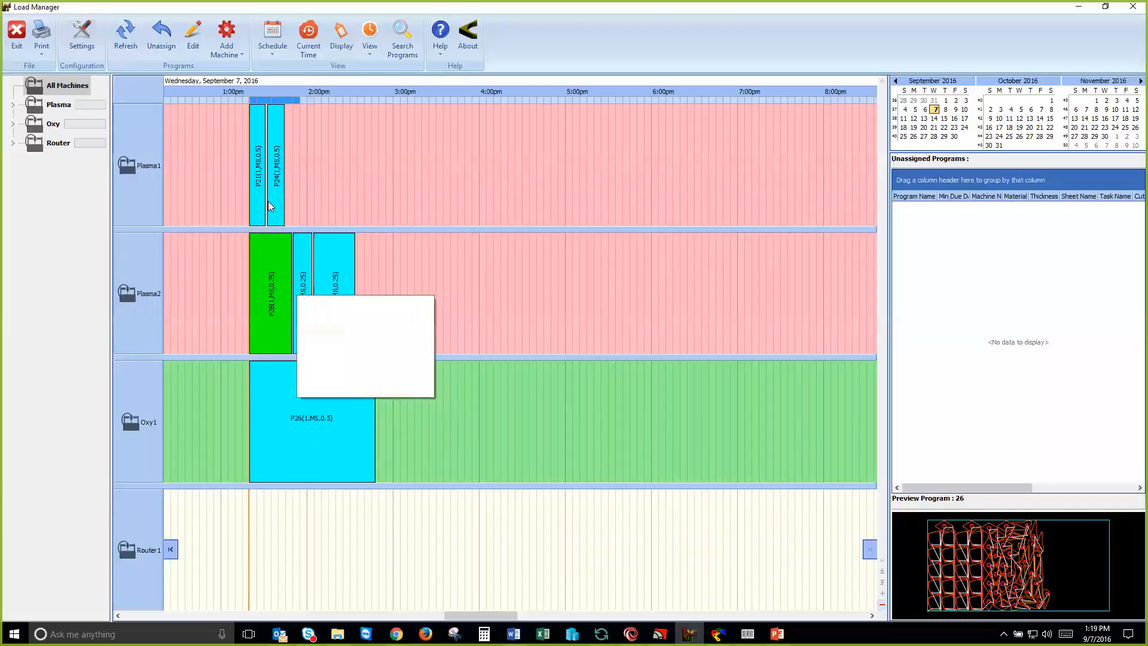
mouse_move(318, 295)
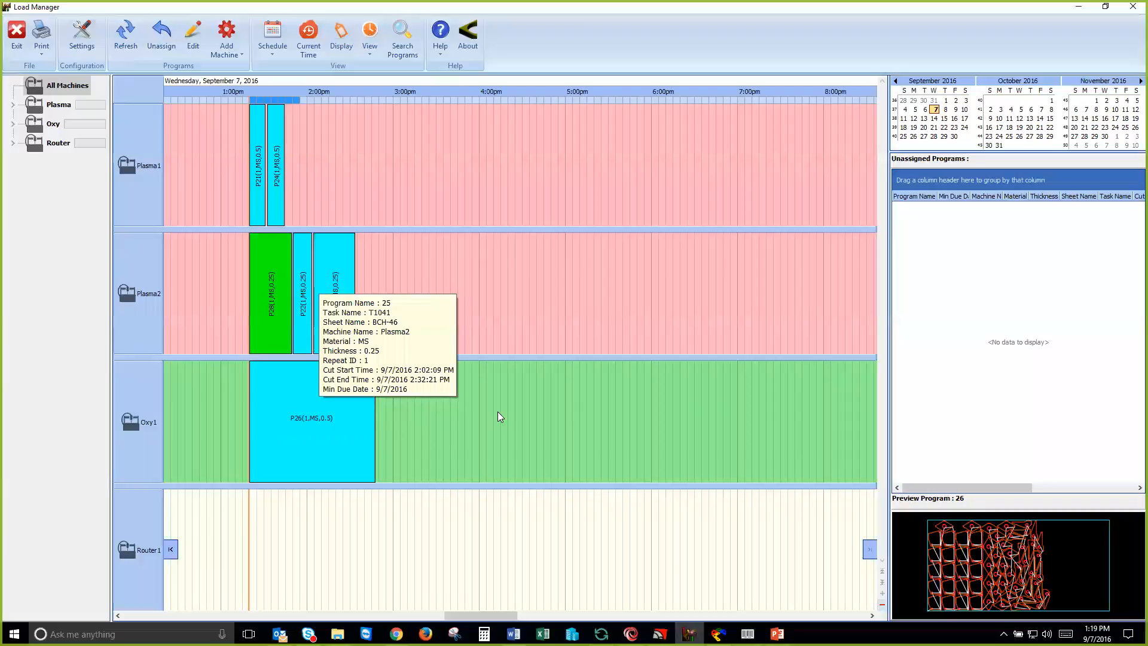
Step: Return to Color Offload and reject two SN13 parts in program 28 with the reason Wrong Size
click(718, 634)
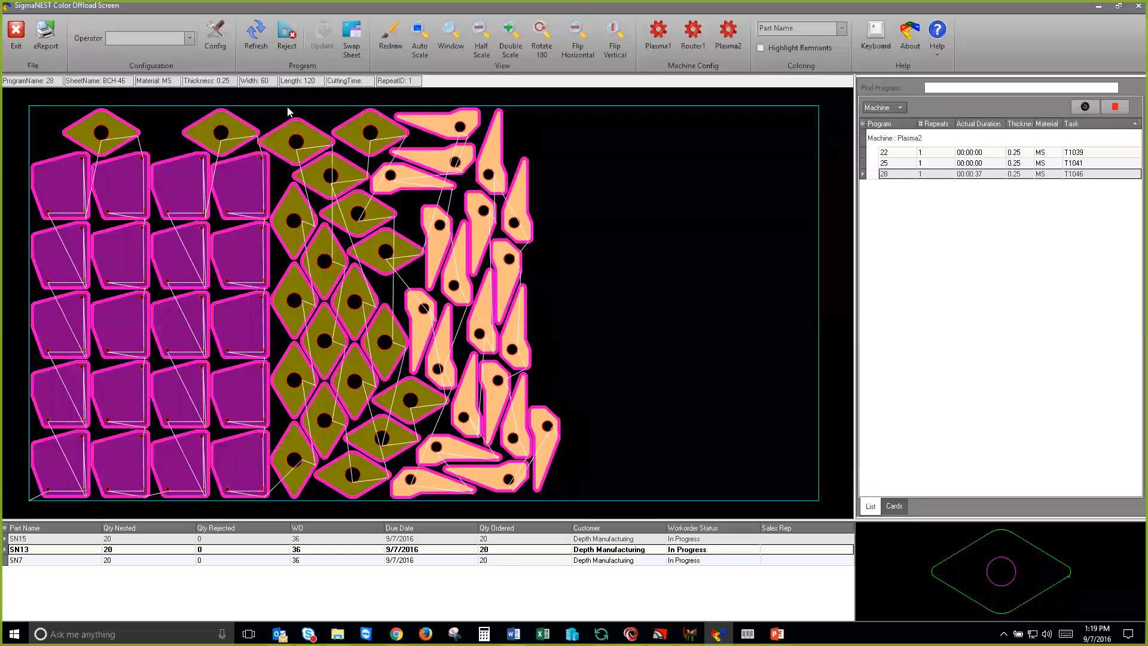
click(284, 38)
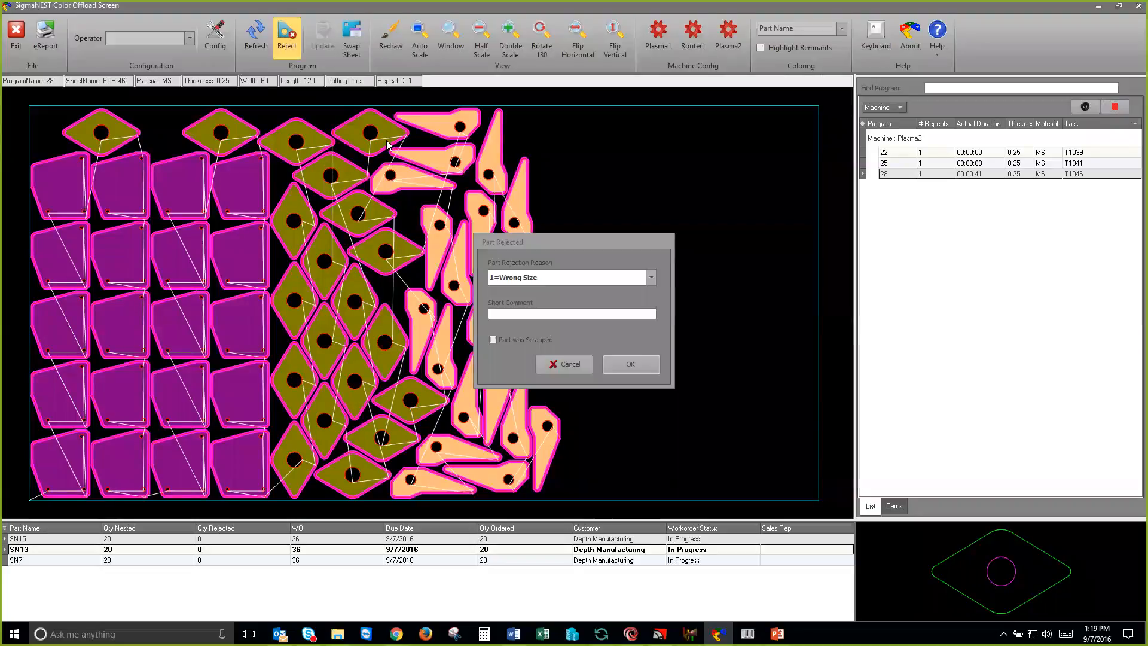
click(351, 178)
click(608, 361)
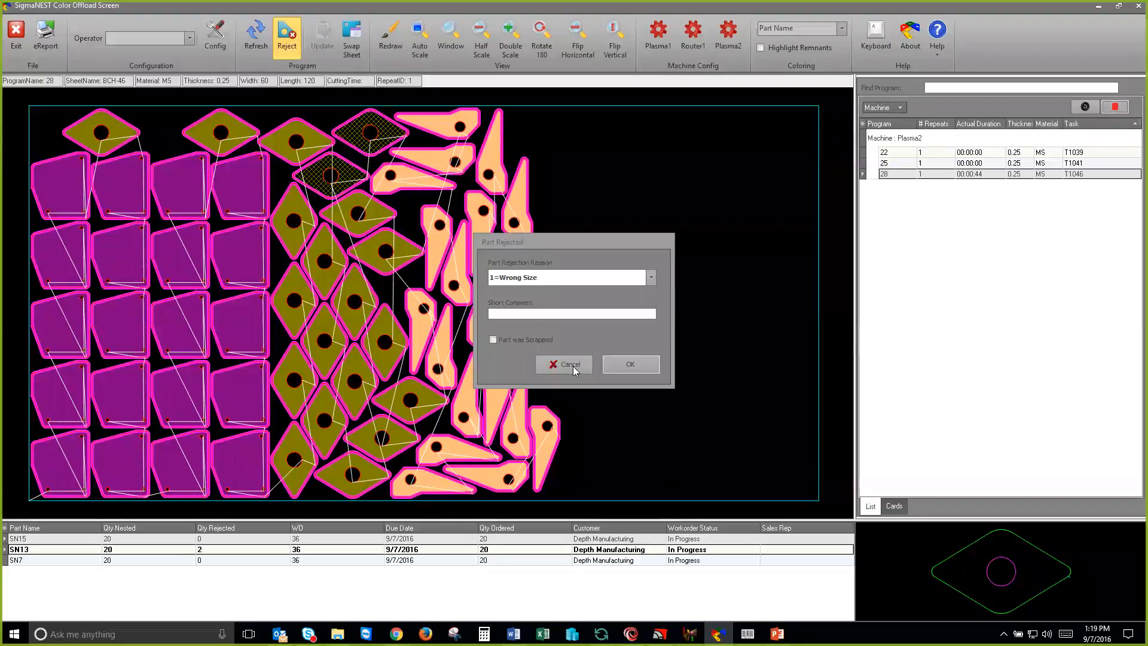
click(572, 367)
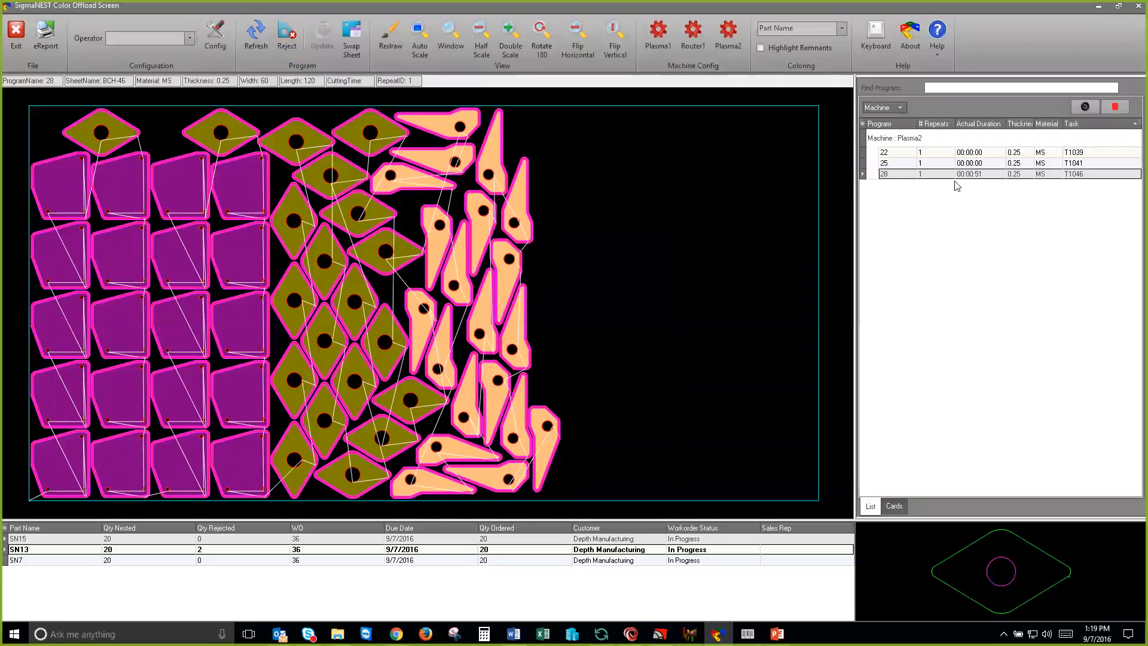
Step: Stop the cutting of program 28 in Color Offload
click(1115, 107)
click(1113, 107)
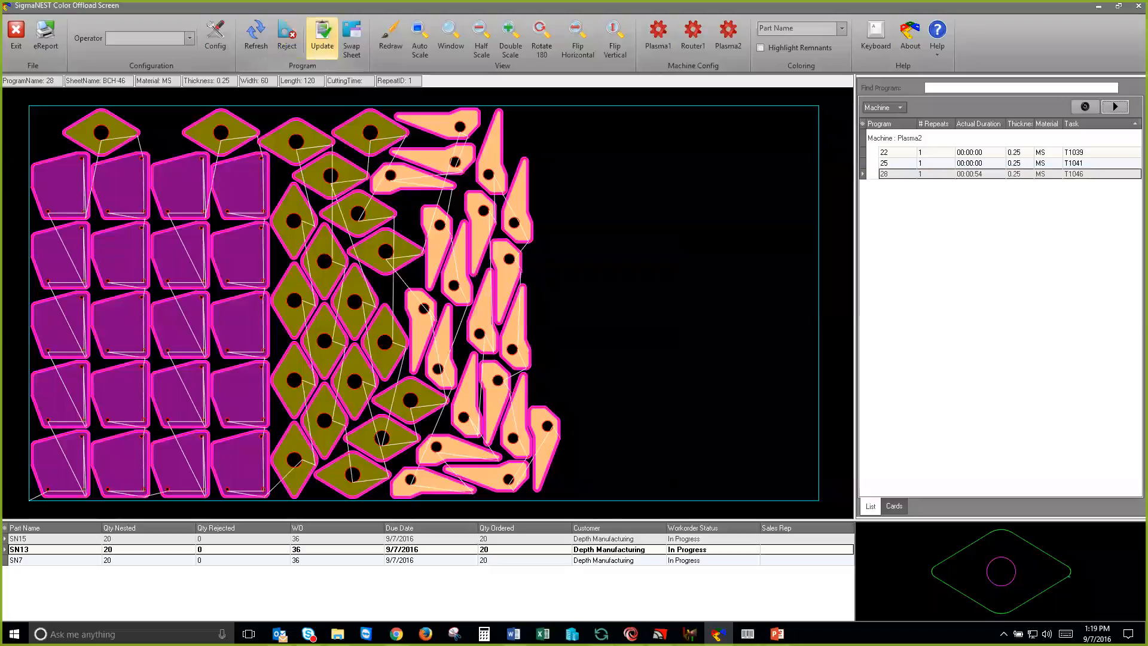
click(321, 38)
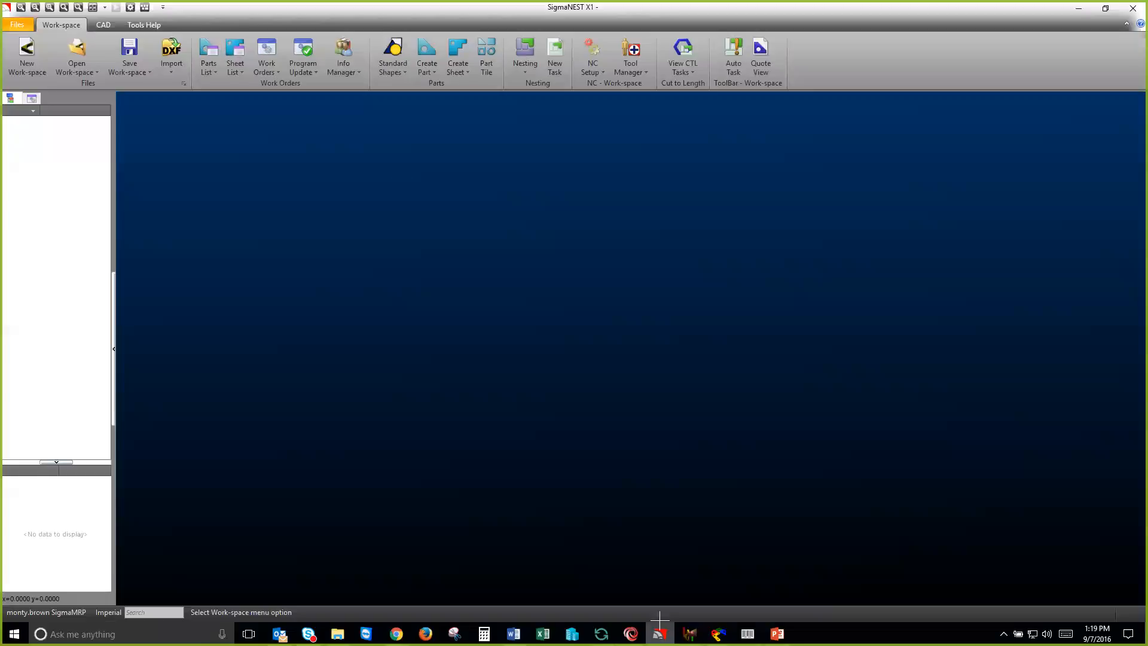
Step: Switch to SigmaNEST, look at program 28 in the Program Update list, and close the list
click(295, 50)
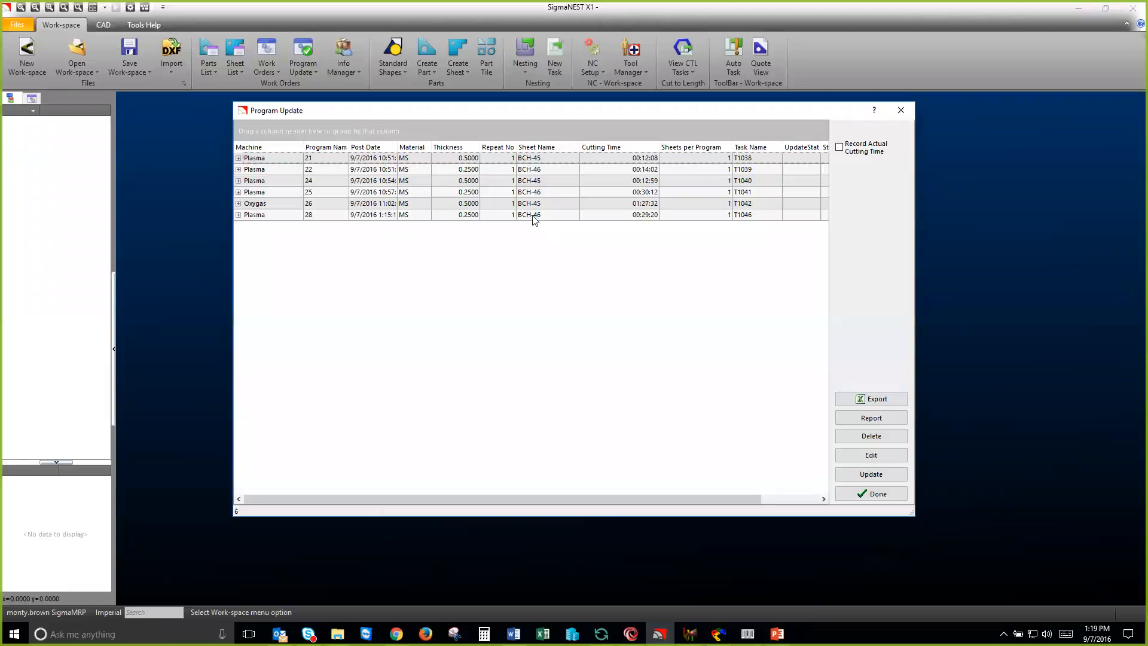
click(534, 216)
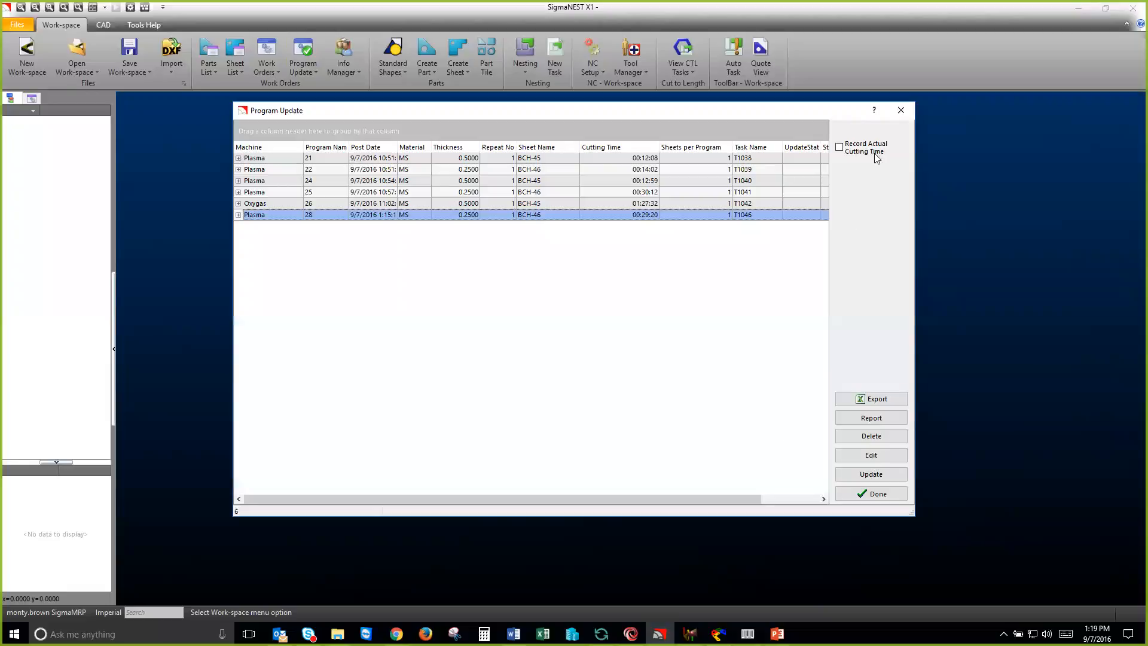
click(901, 112)
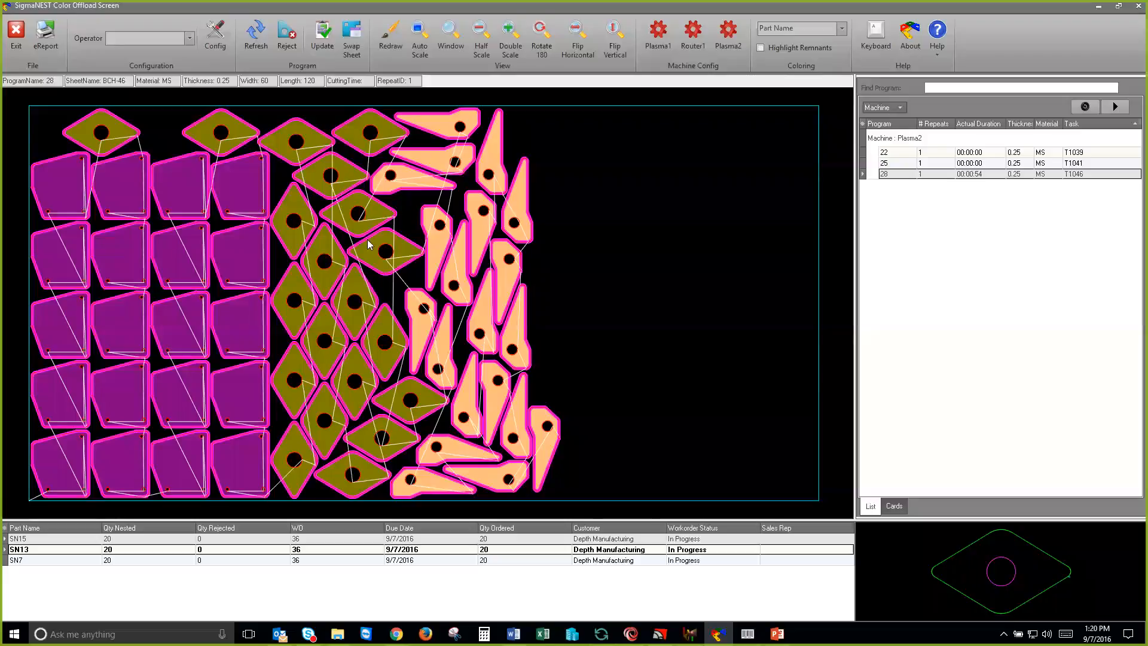
Step: Update program 28 in Color Offload and check the remaining Plasma2 programs in Load Manager
click(326, 52)
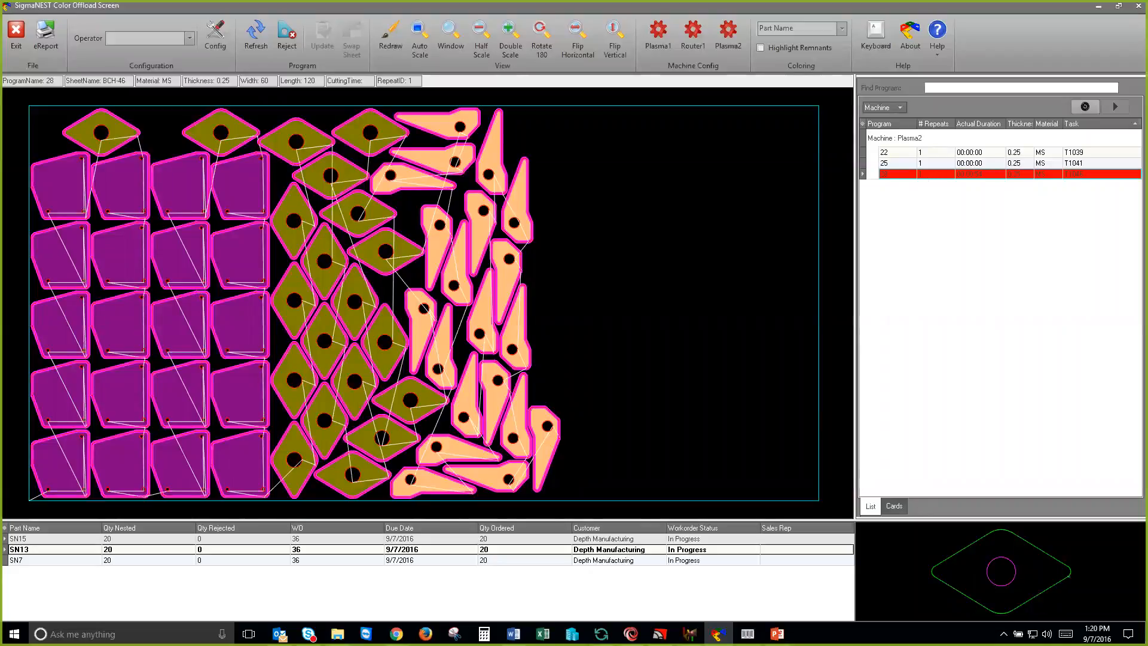
mouse_move(689, 634)
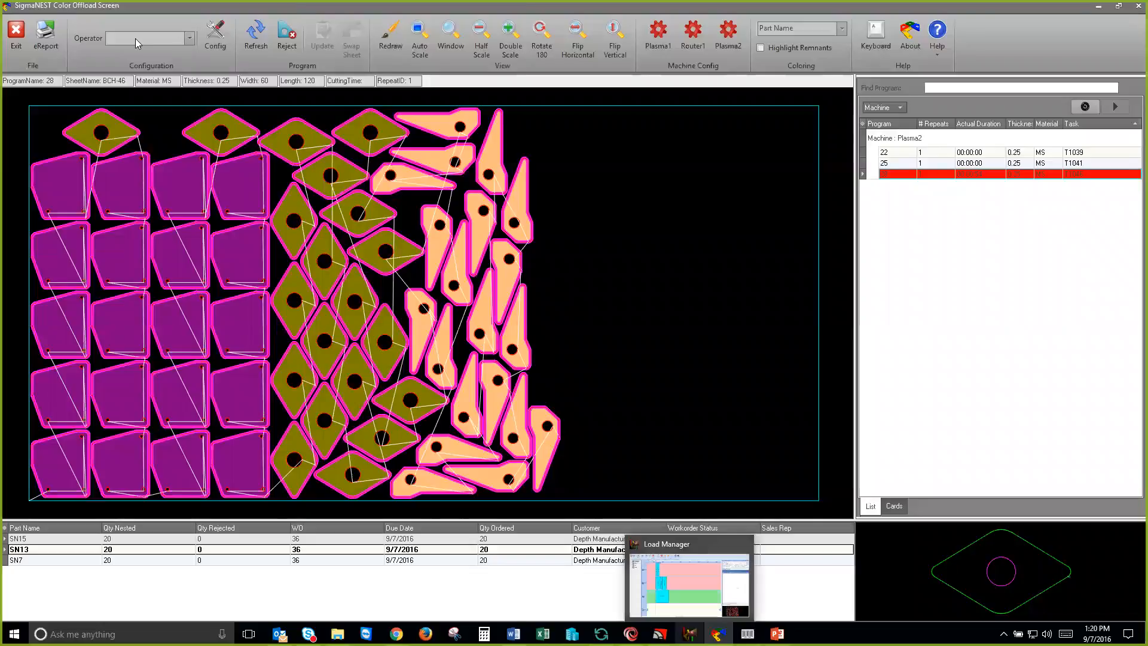
click(688, 583)
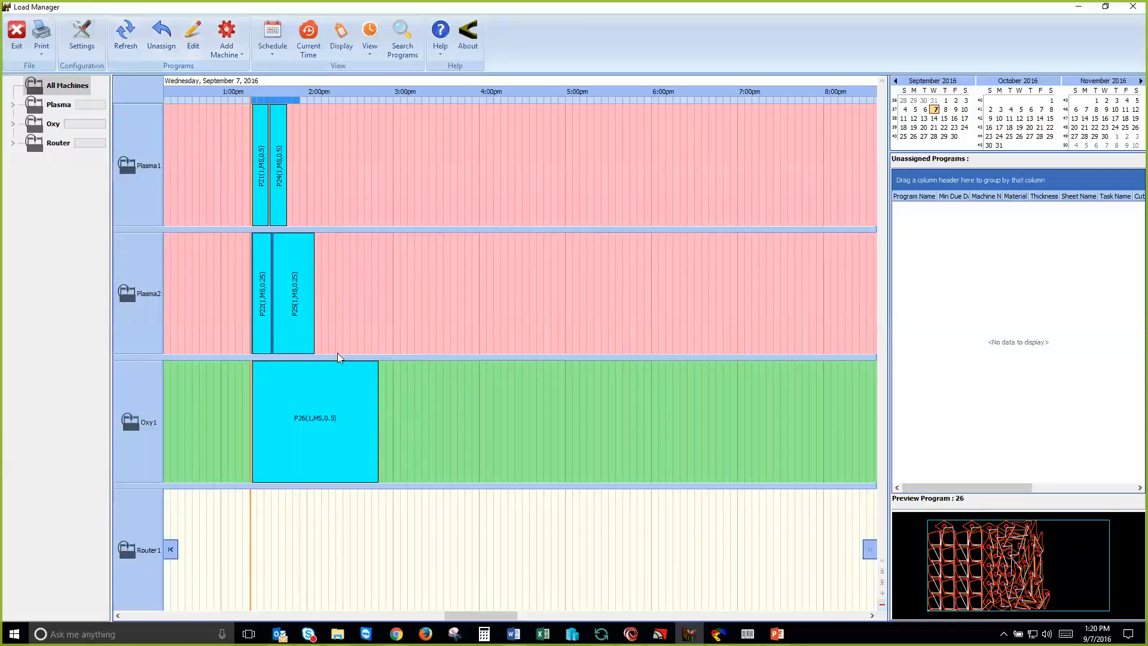
mouse_move(271, 323)
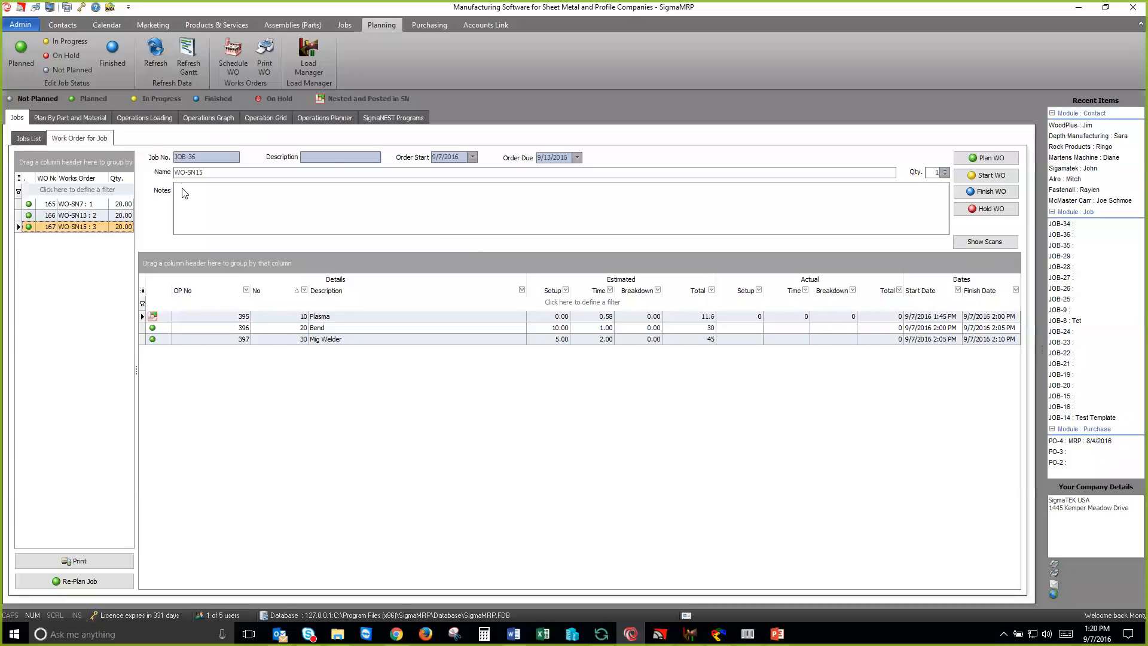
Step: Switch to SigmaMRP, refresh the planning data, and check the Plasma operation of JOB-36's work order WO-SN7
click(66, 205)
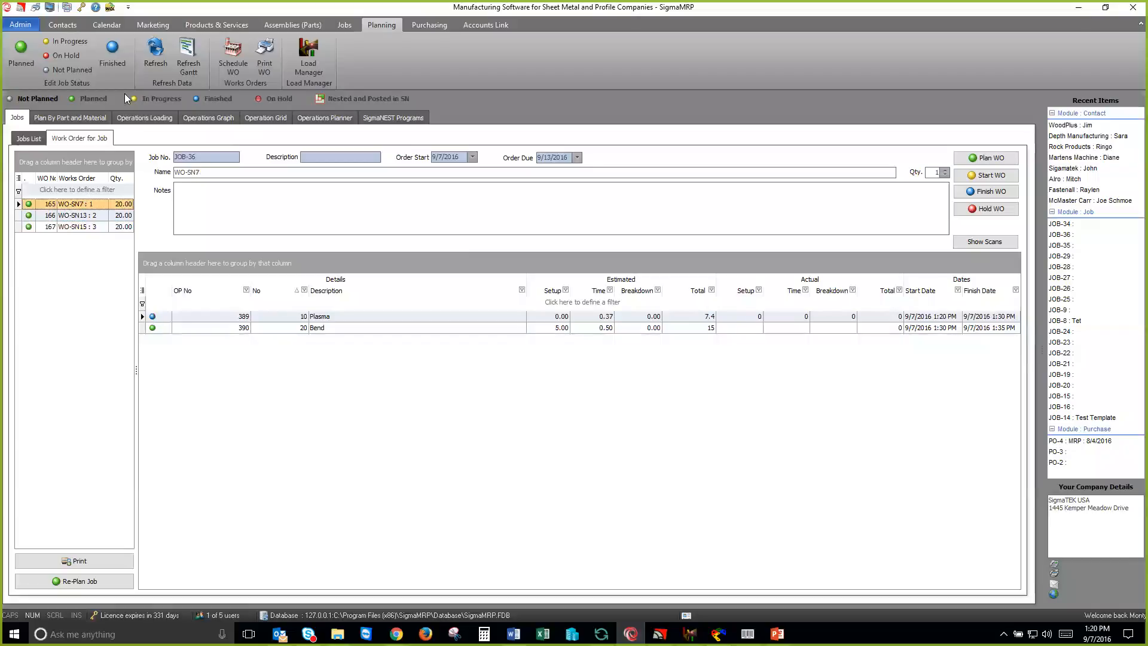
click(152, 54)
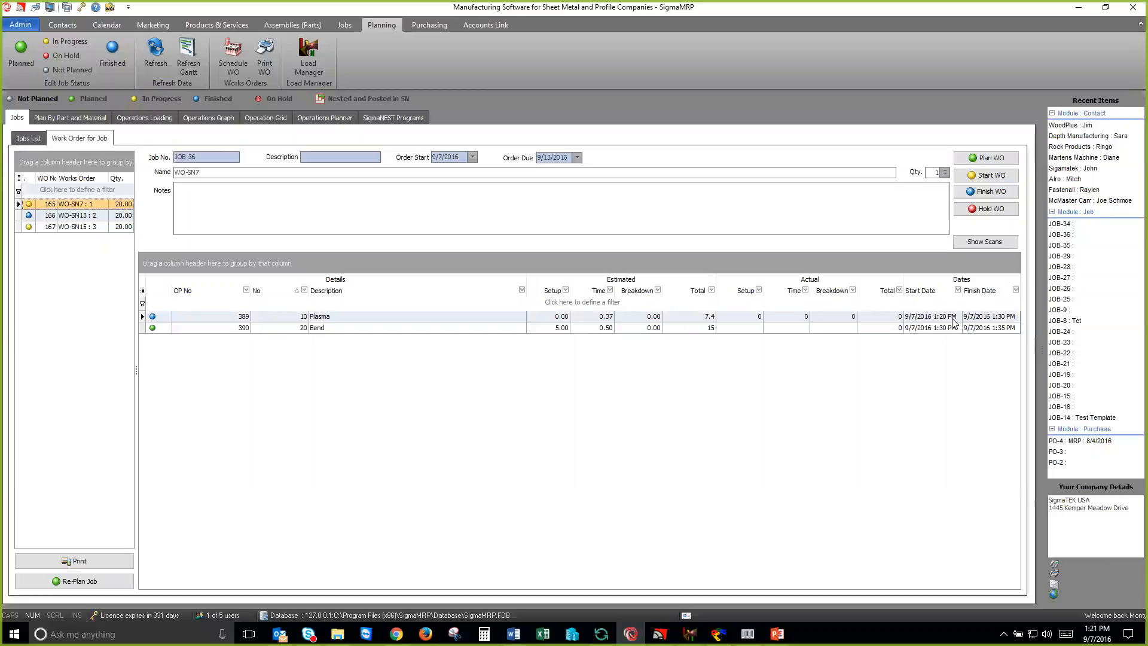
click(952, 319)
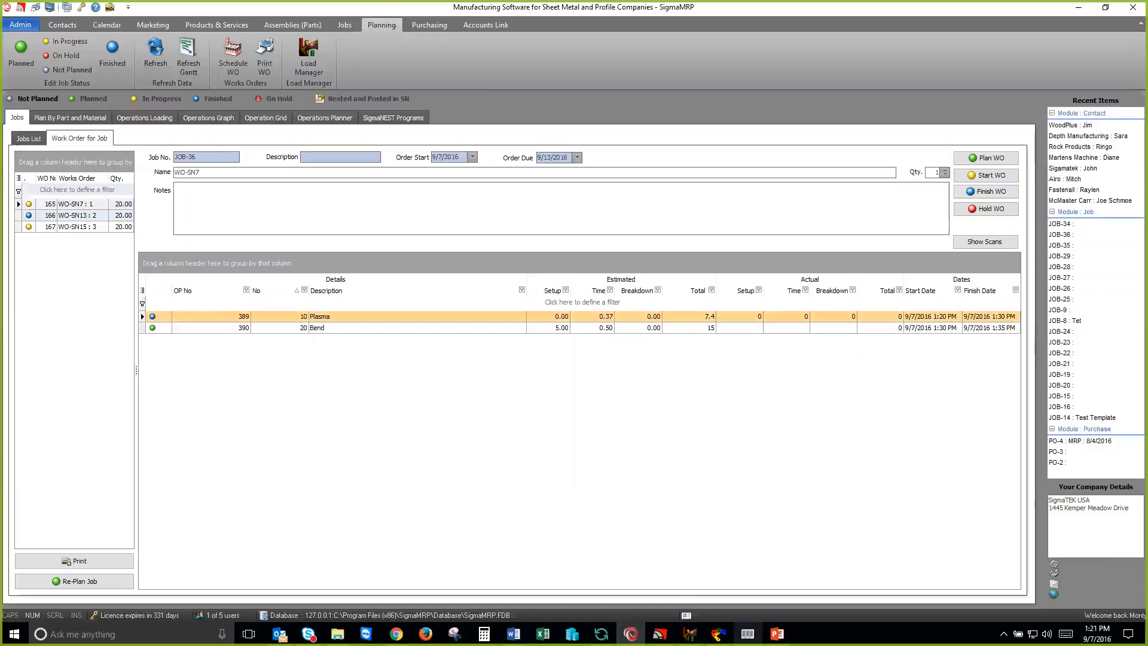
Step: In Shop Floor Data Capture, choose job 36's WO-SN15 under the Bend resource with the reason Others and proceed to its operation
mouse_move(748, 634)
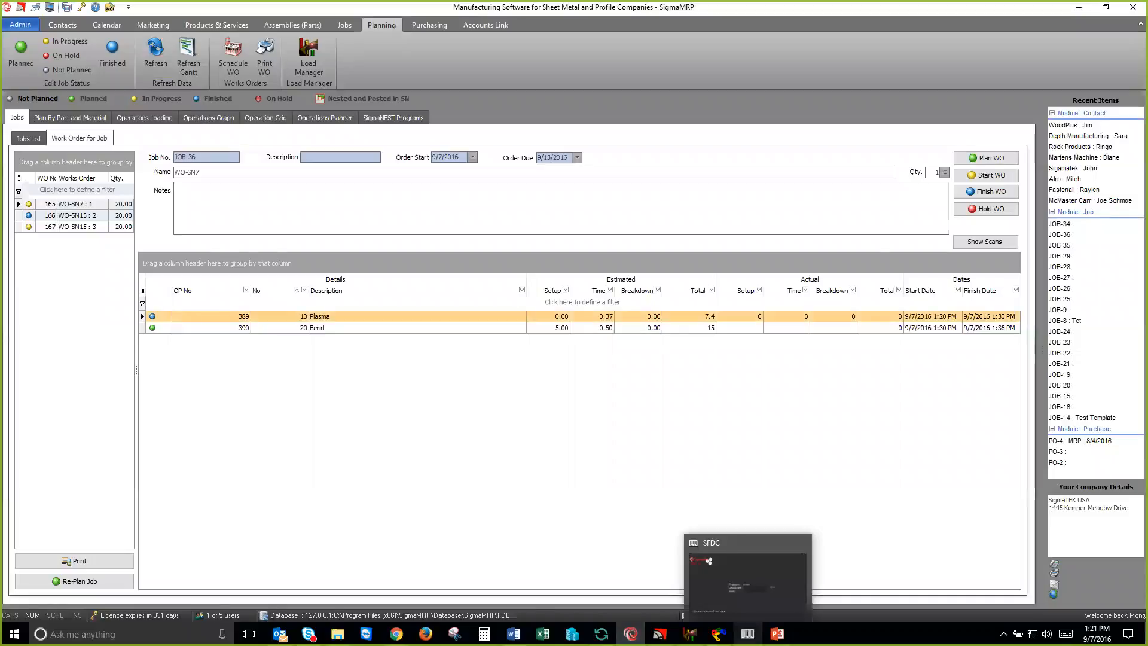
click(748, 574)
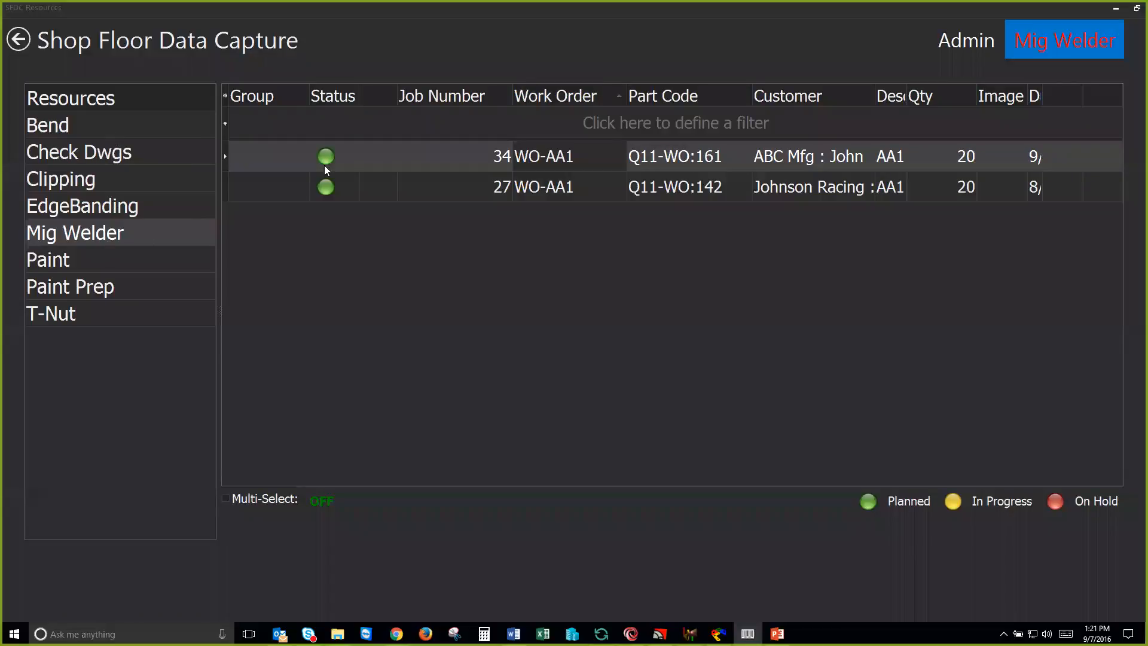
click(125, 128)
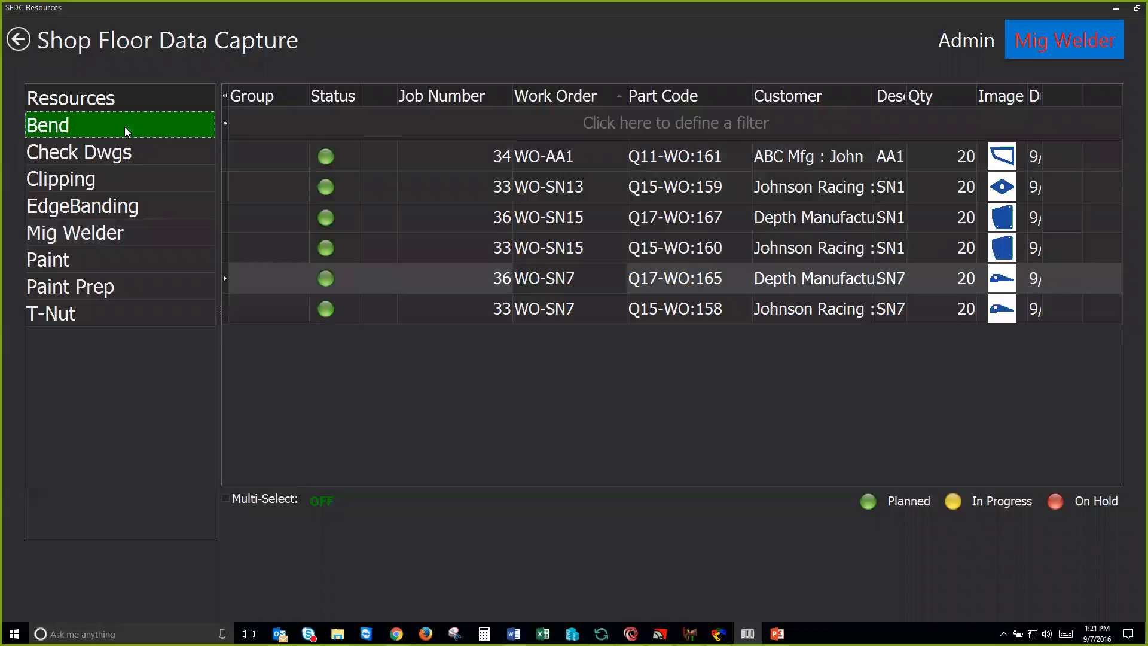
click(472, 218)
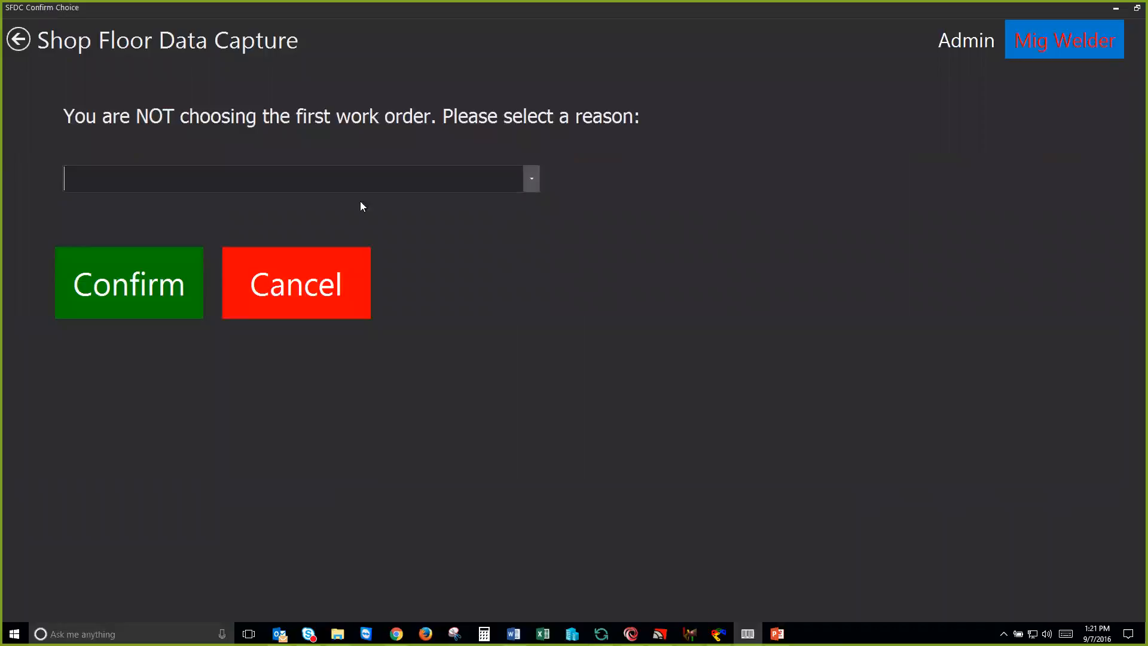
click(202, 230)
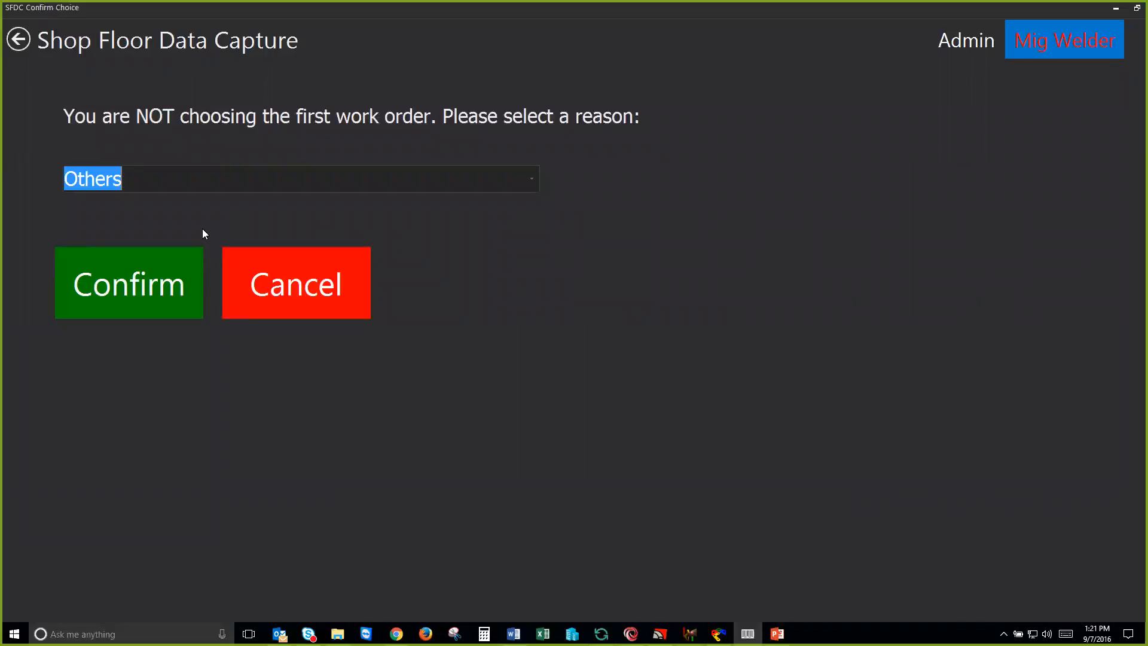
click(160, 282)
click(943, 498)
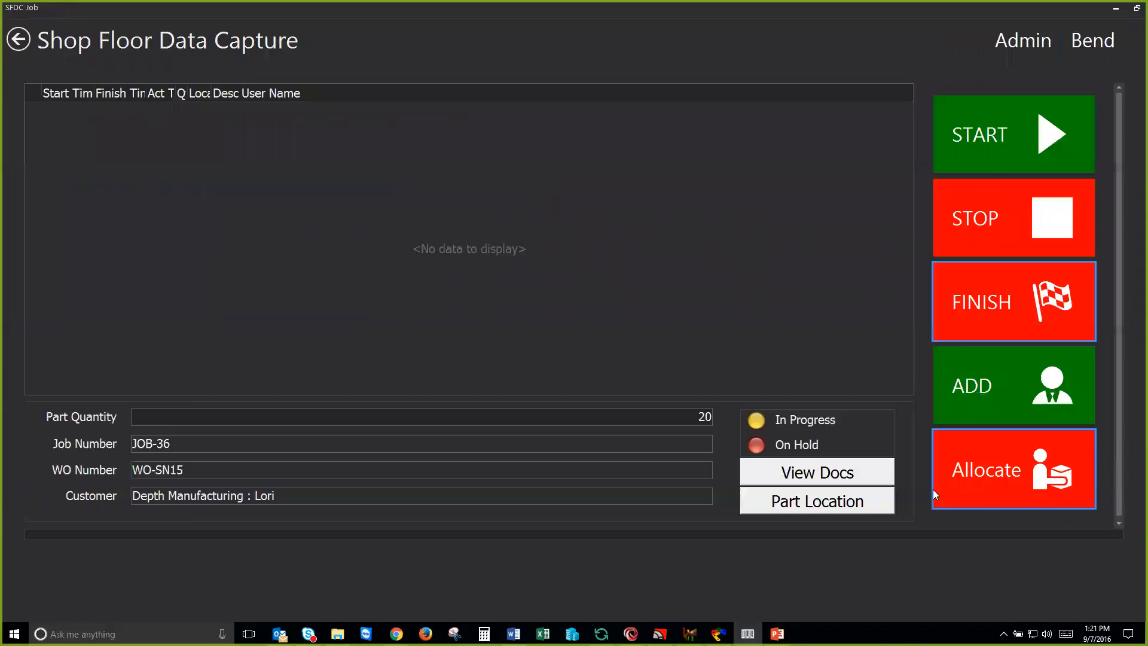
Step: Start the Bend operation of WO-SN15 and submit a setup time of 4 minutes
click(966, 145)
click(959, 218)
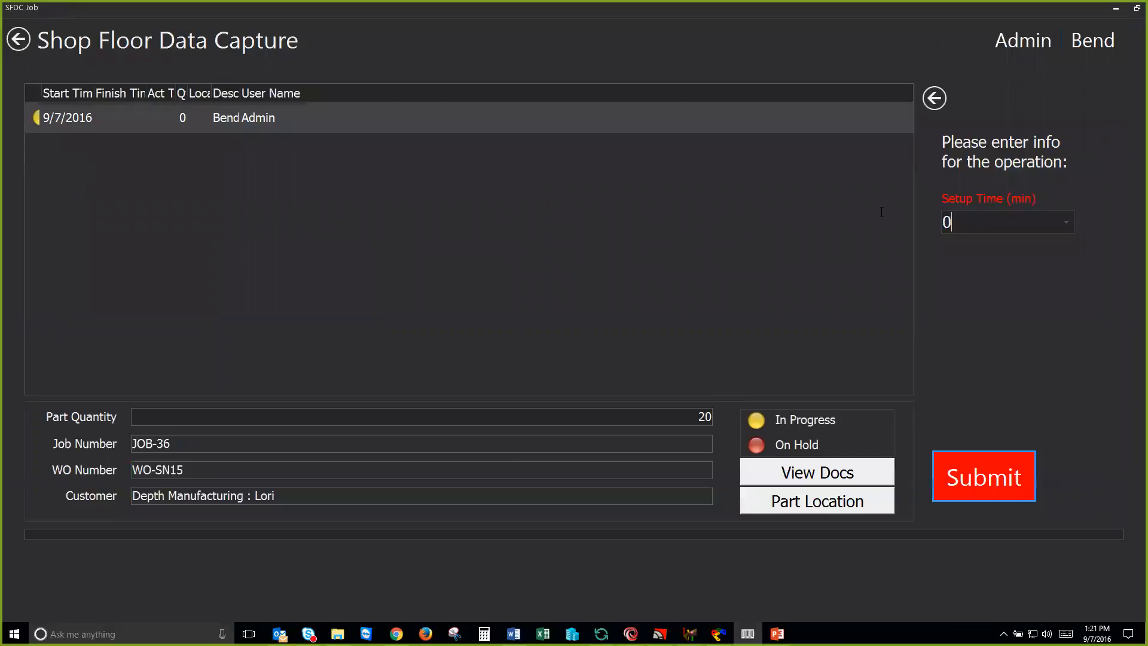
double_click(947, 222)
text(4)
click(981, 475)
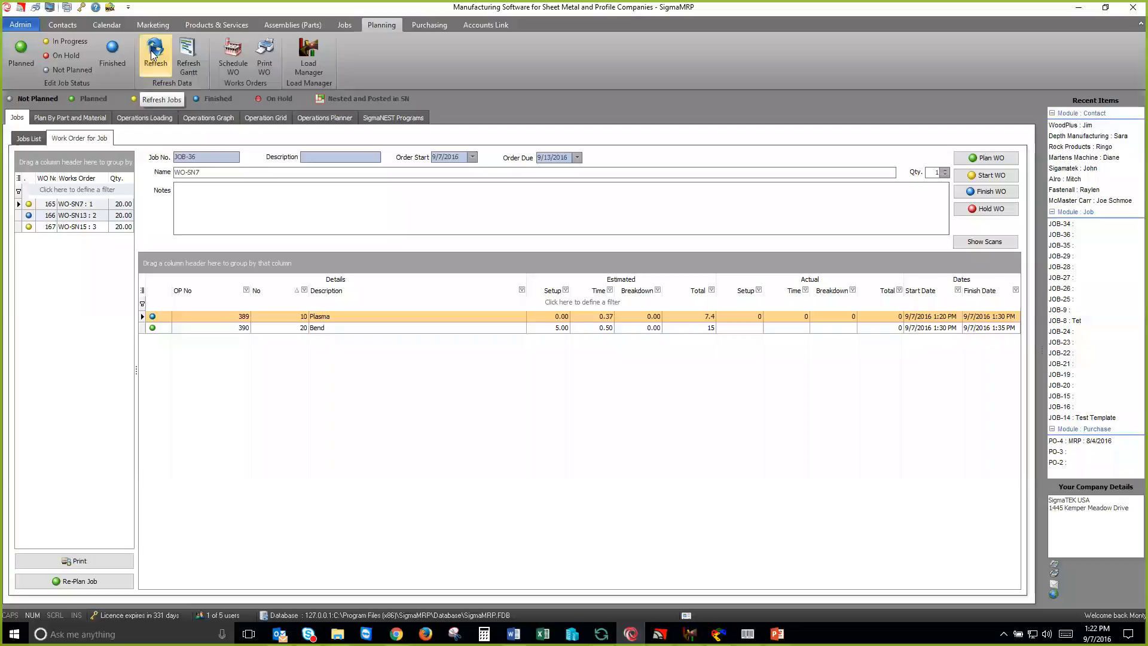
Step: Return to SigmaMRP, refresh the jobs, and review the operation status of WO-SN15, WO-SN13 and WO-SN7
click(70, 215)
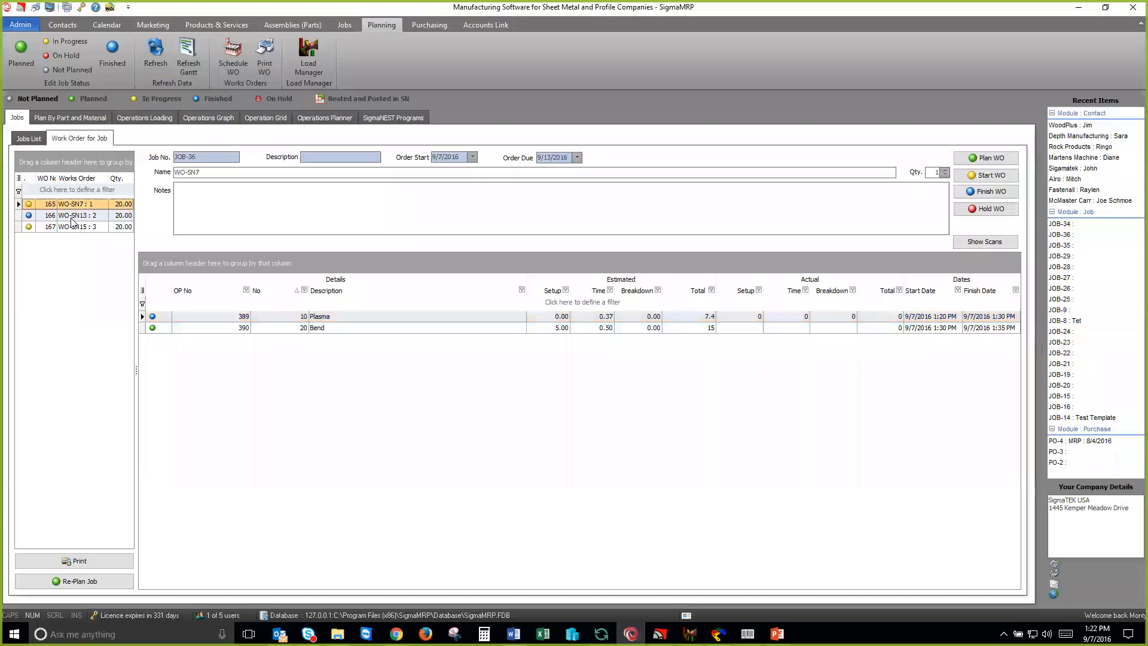
click(71, 228)
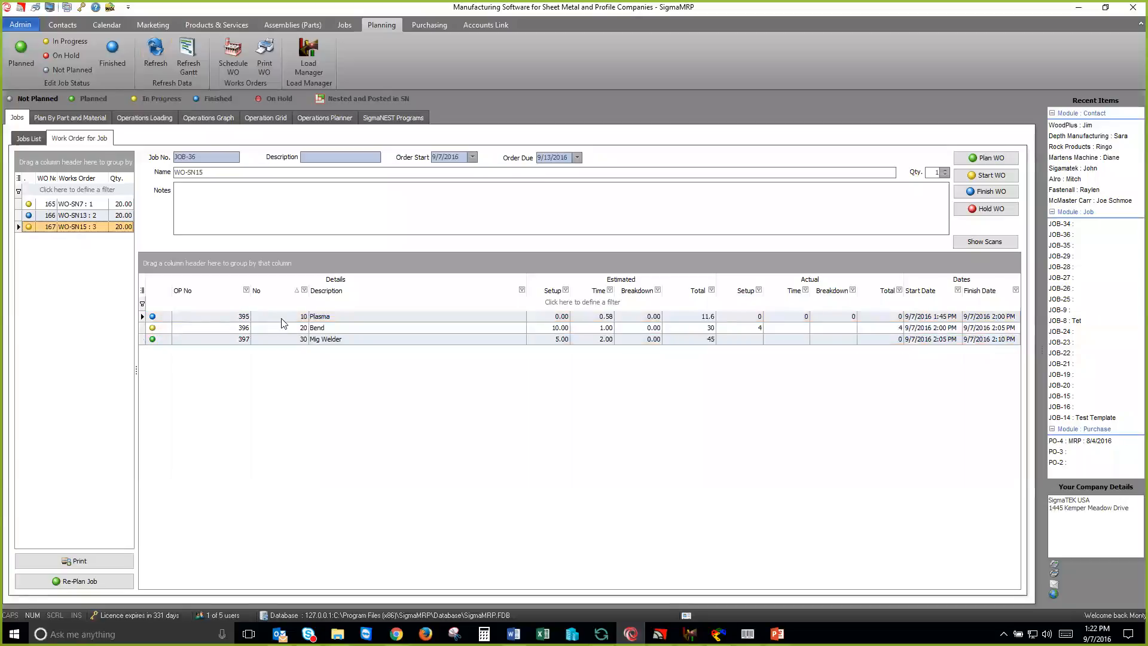
click(95, 216)
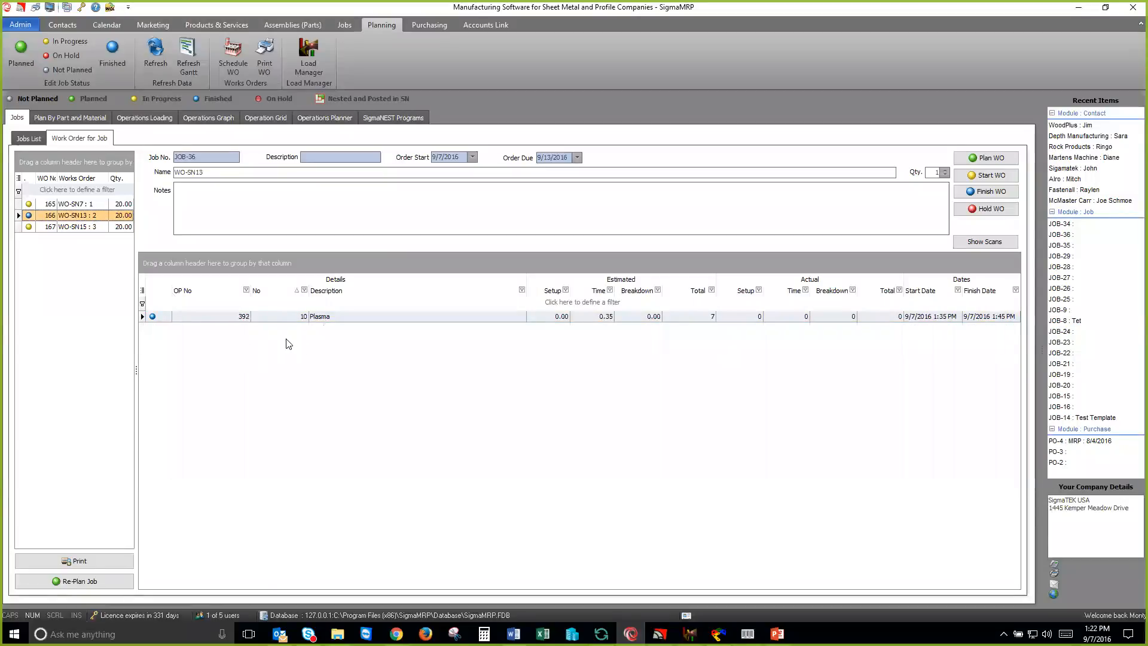
click(91, 204)
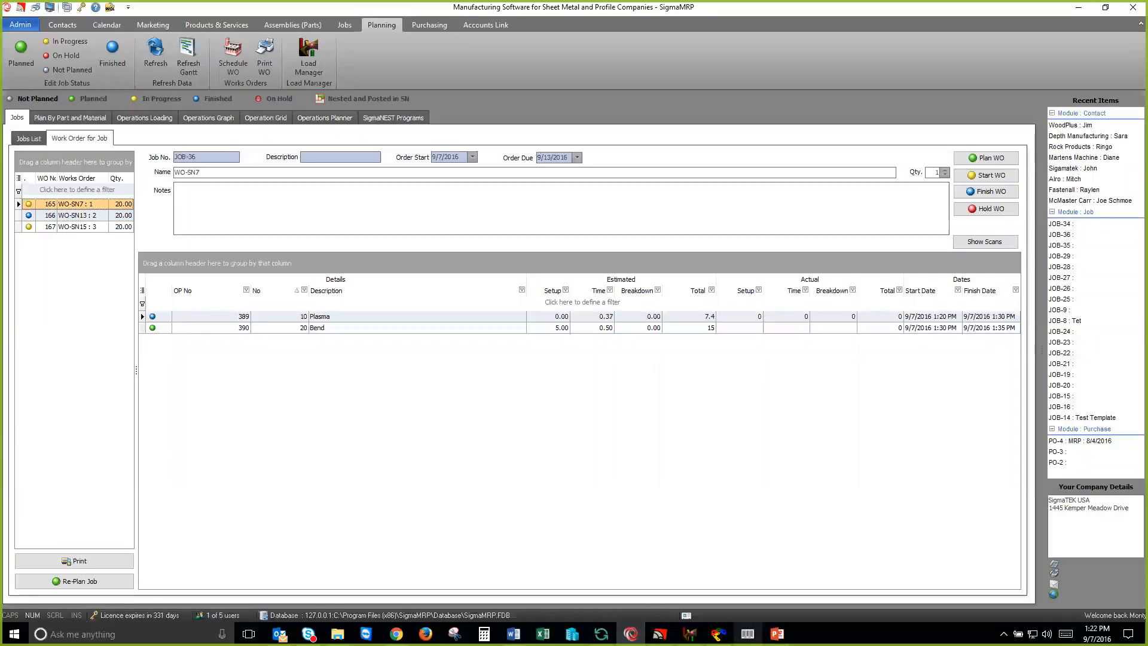
Step: In Shop Floor Data Capture, stop and finish WO-SN15's Bend operation with 20 good parts, 0 scrap and 0 minutes breakdown, closing the label preview
click(747, 634)
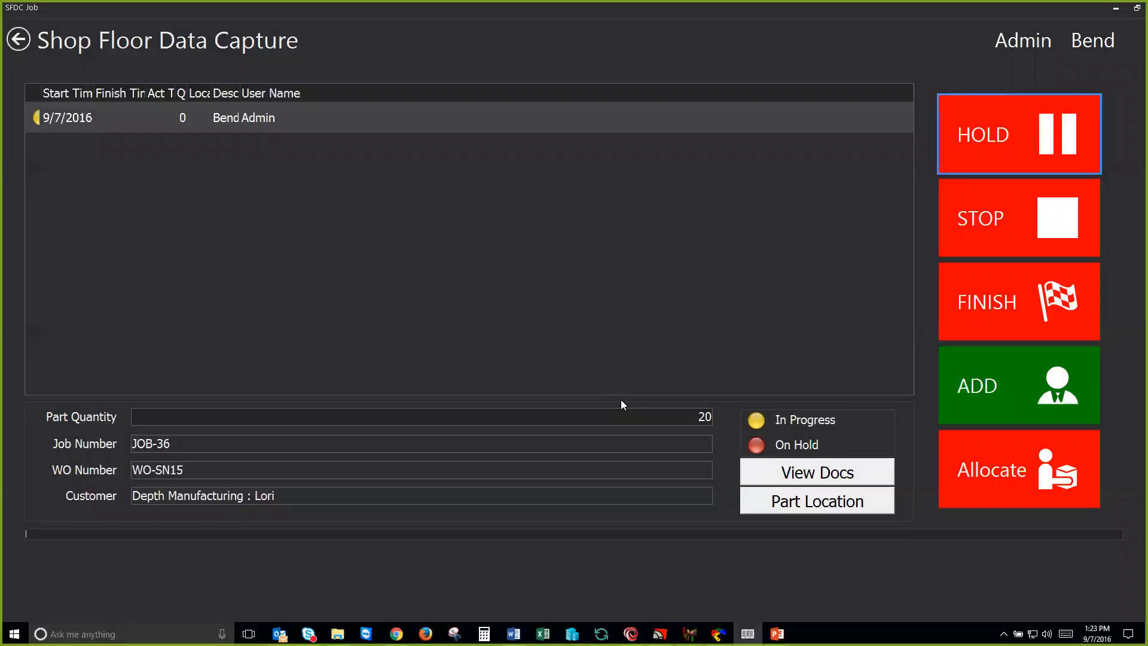
click(1022, 221)
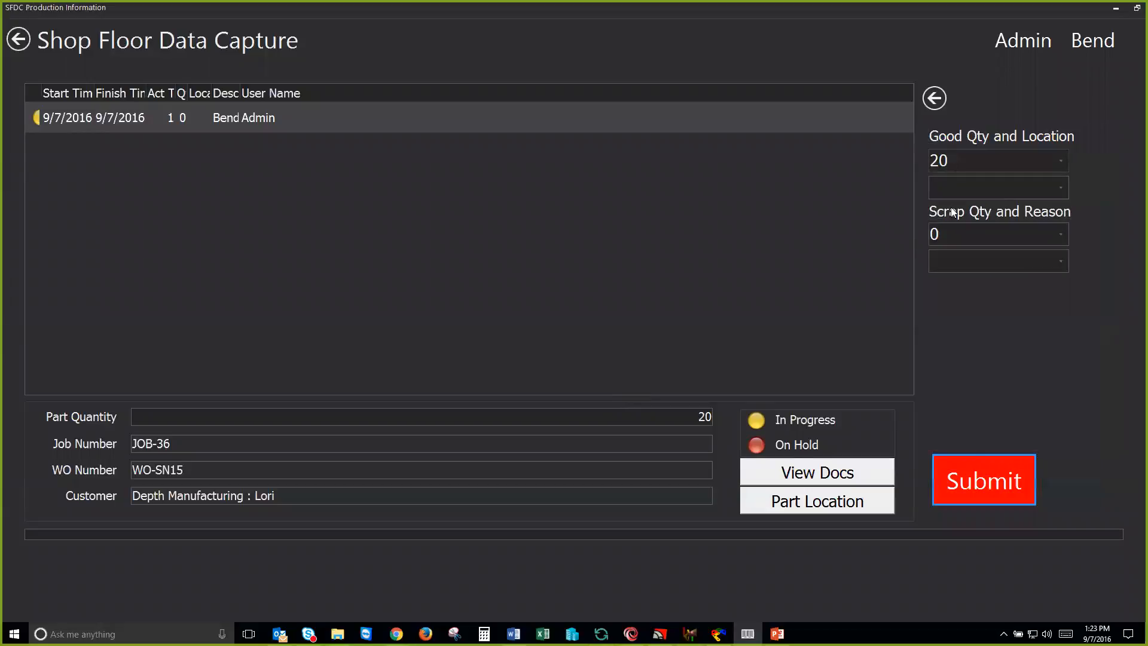
click(979, 483)
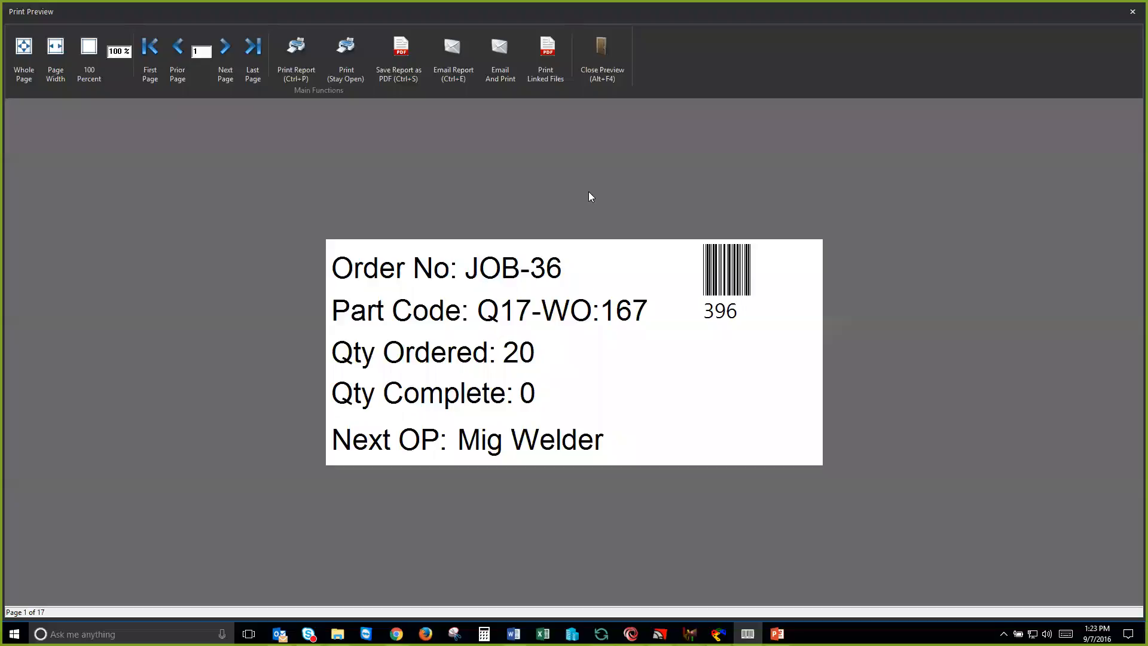
click(602, 60)
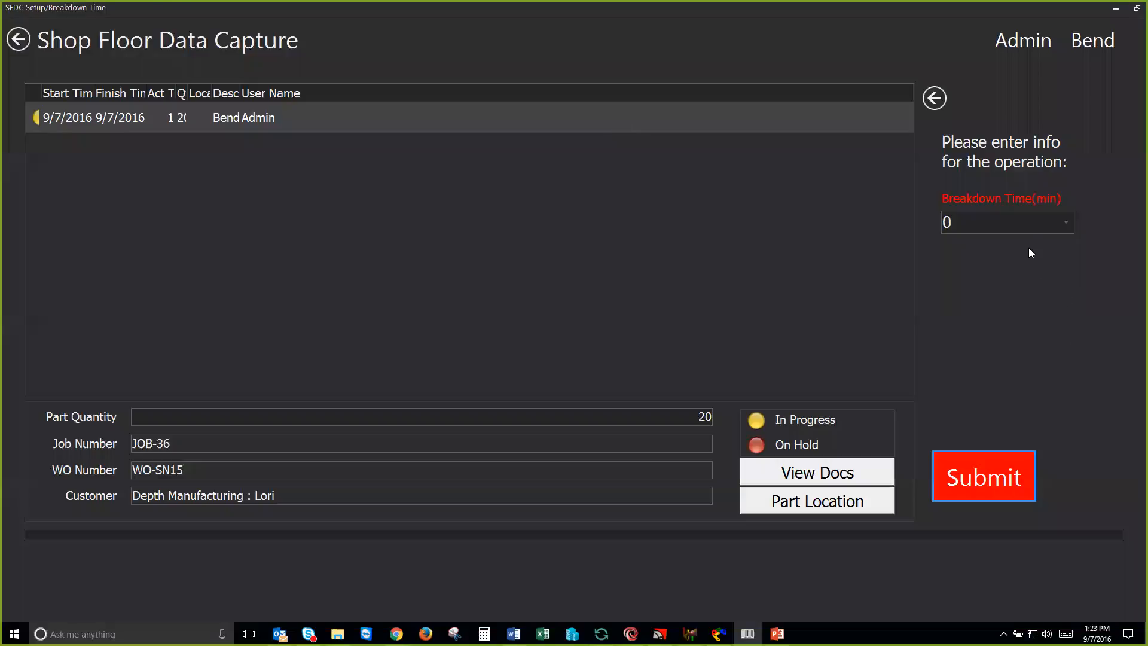
click(977, 482)
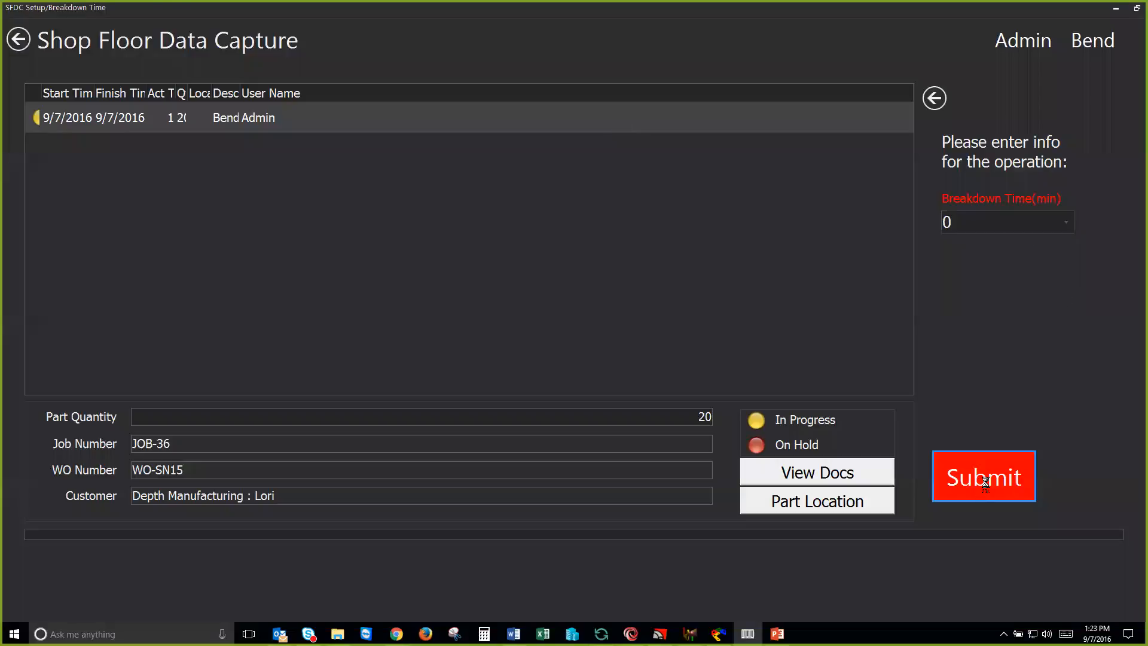
click(991, 302)
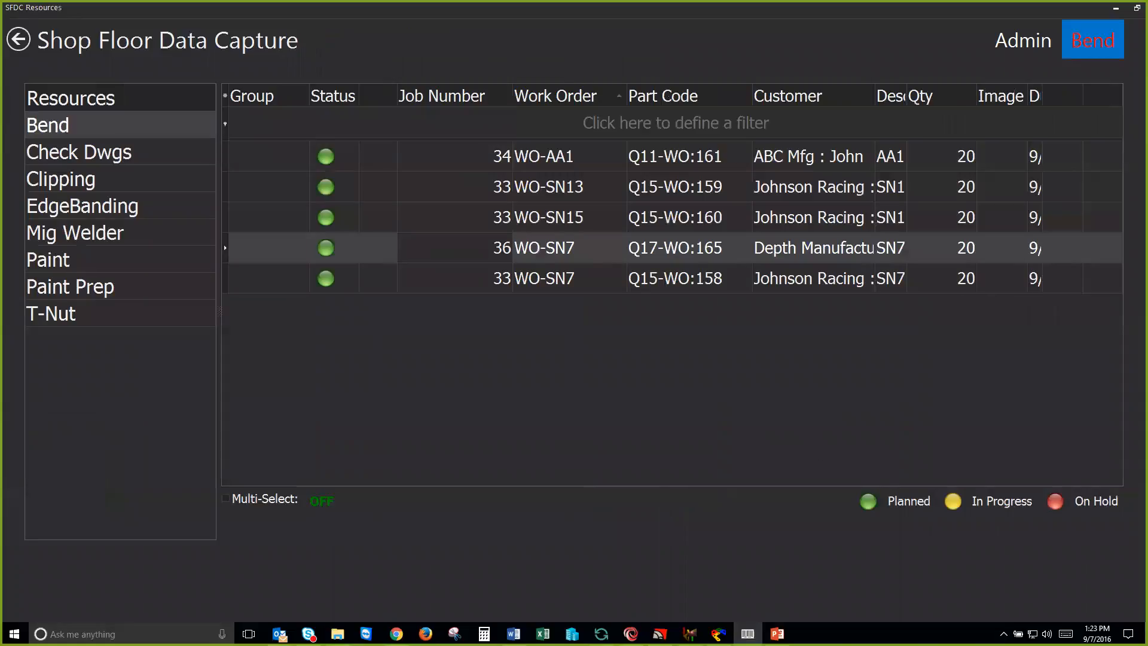
Step: Switch to SigmaMRP, refresh the jobs, and check the recorded Bend times of WO-SN15
click(636, 625)
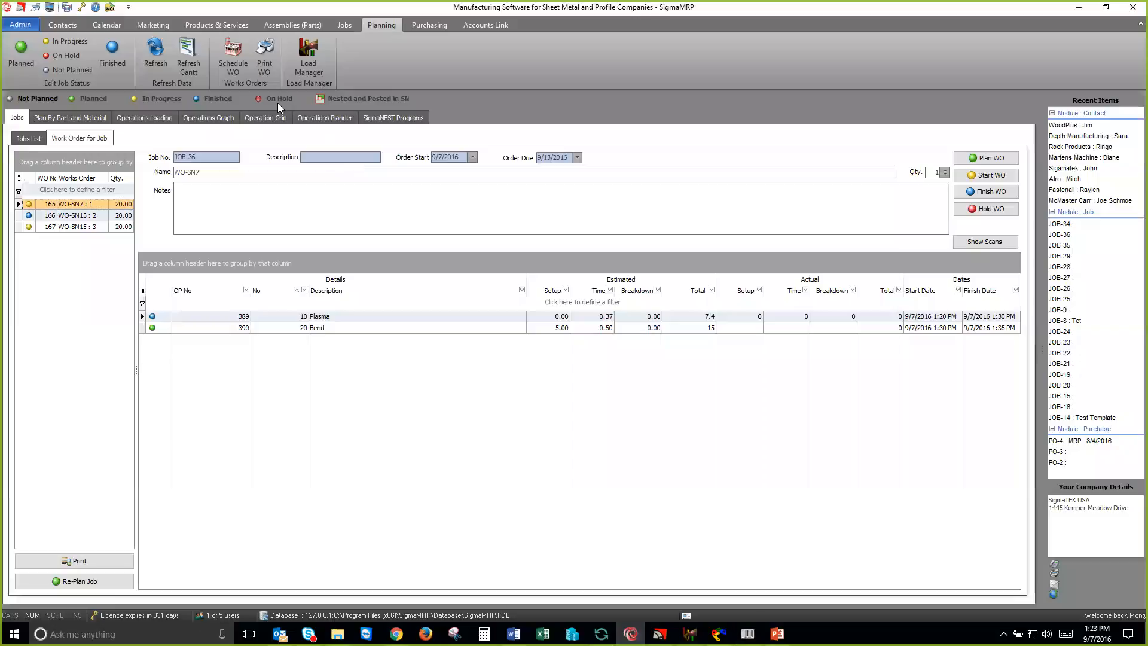
click(158, 59)
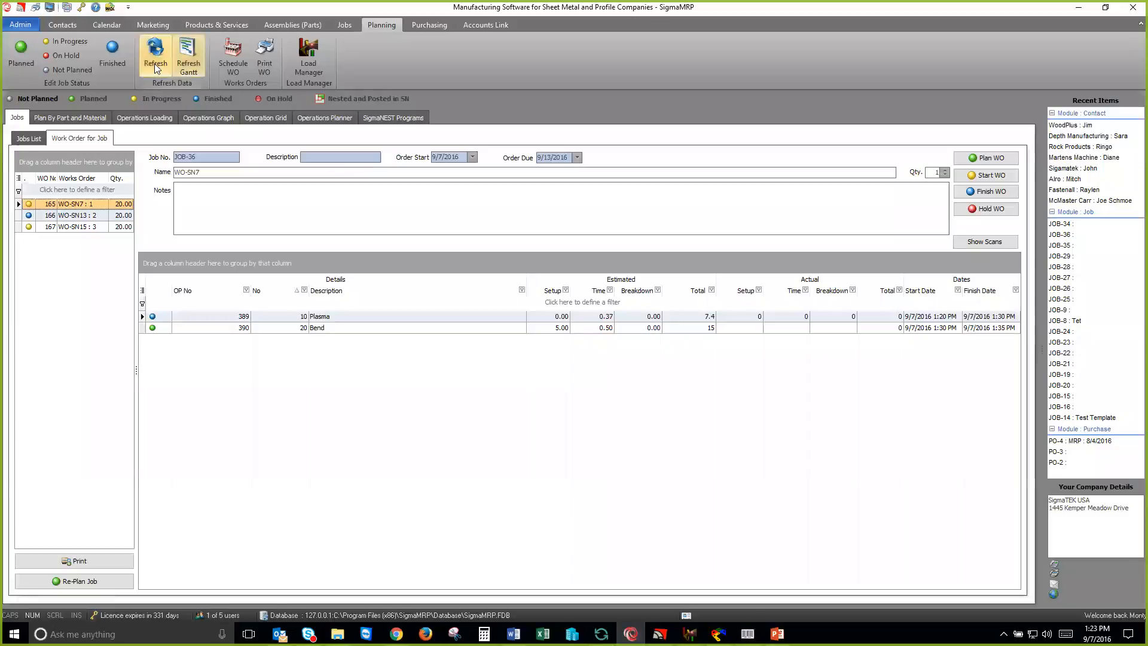
click(86, 228)
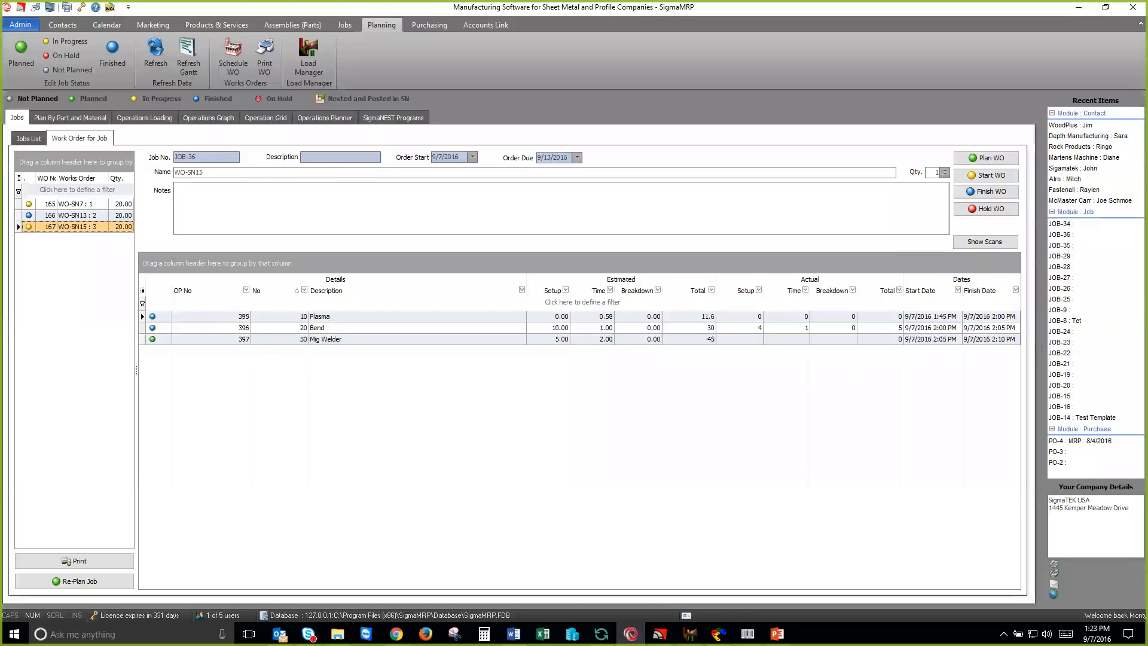
Step: In Shop Floor Data Capture, choose job 36's WO-SN15 under the Mig Welder resource and proceed to its operation
click(747, 634)
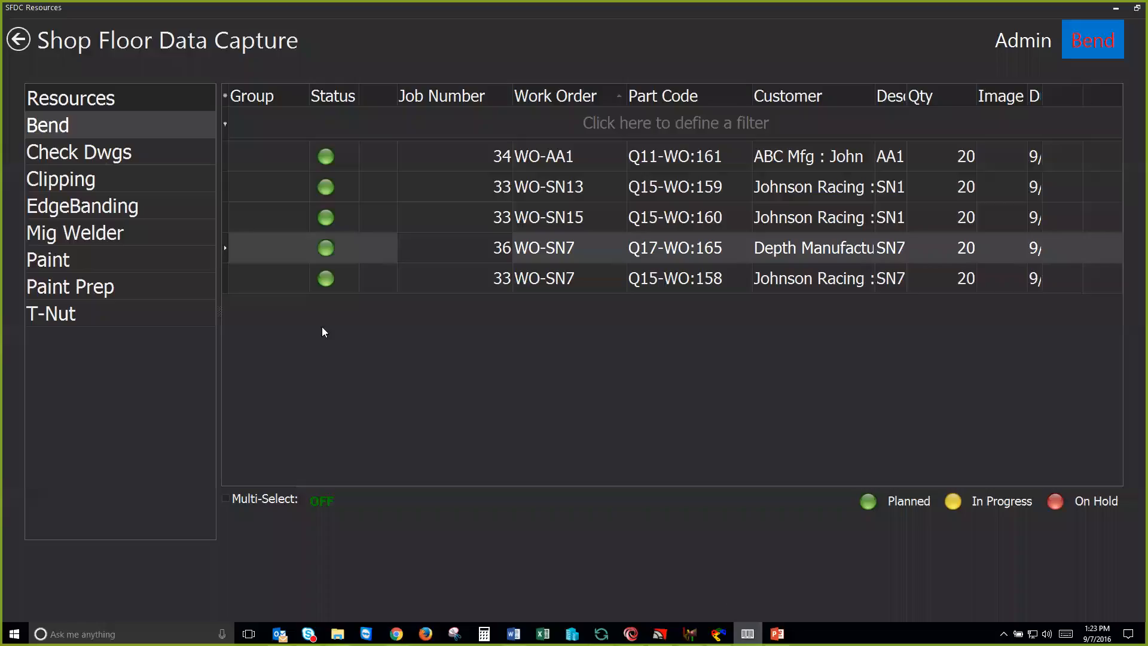
click(113, 242)
double_click(493, 218)
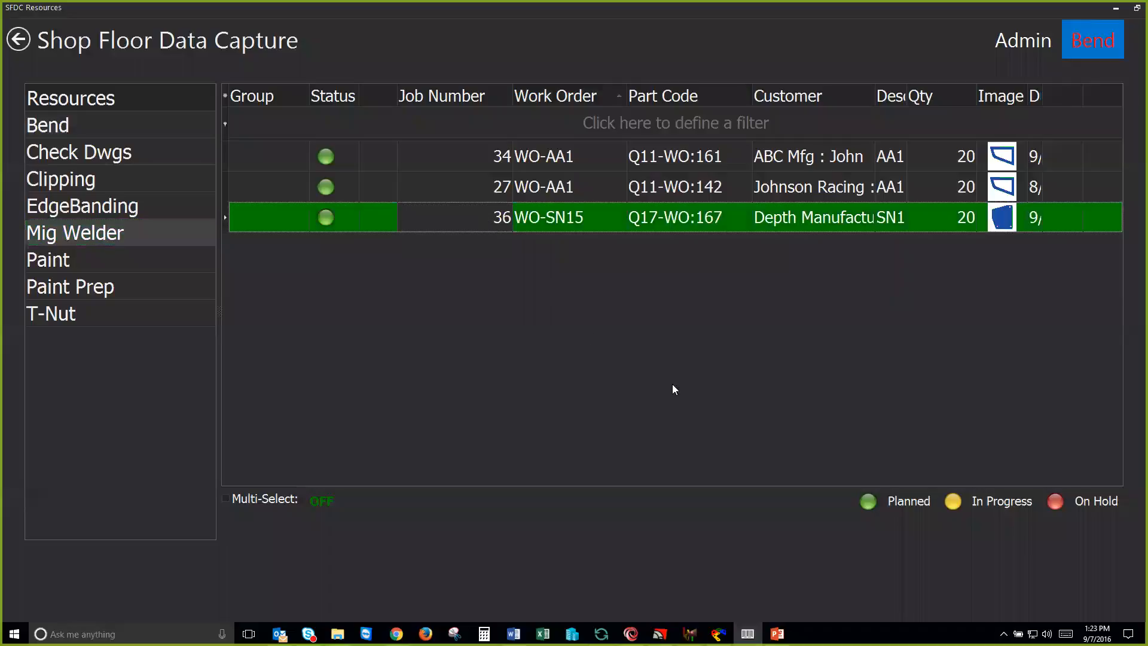
click(944, 498)
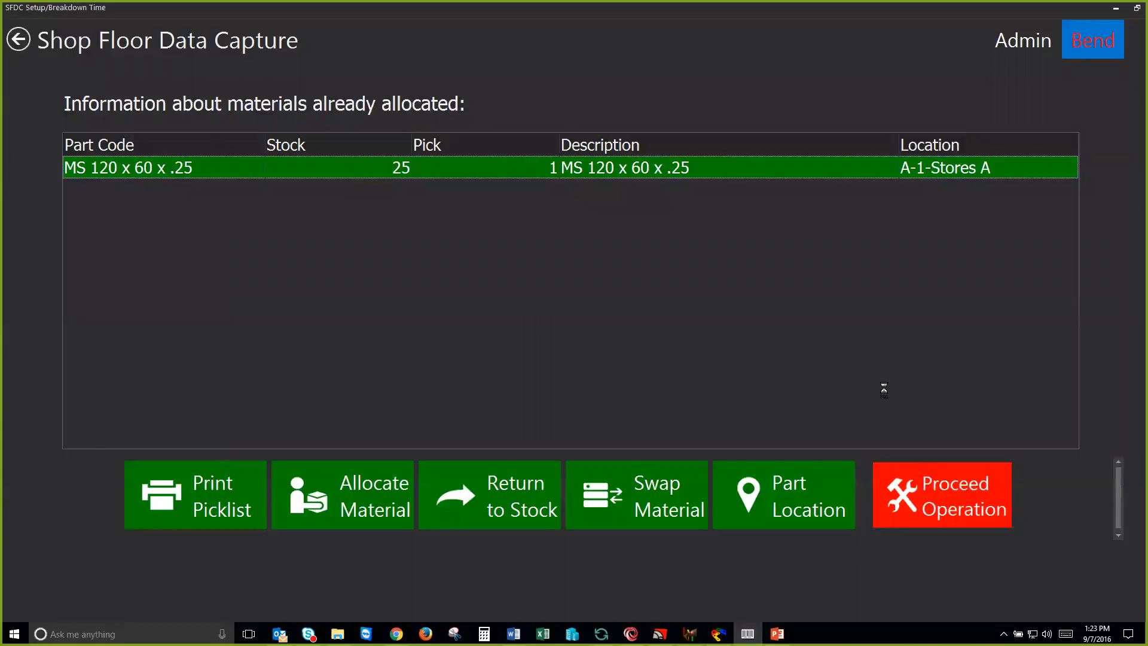
Step: Start WO-SN15's Mig Welder operation and submit a setup time of 5 minutes
click(988, 137)
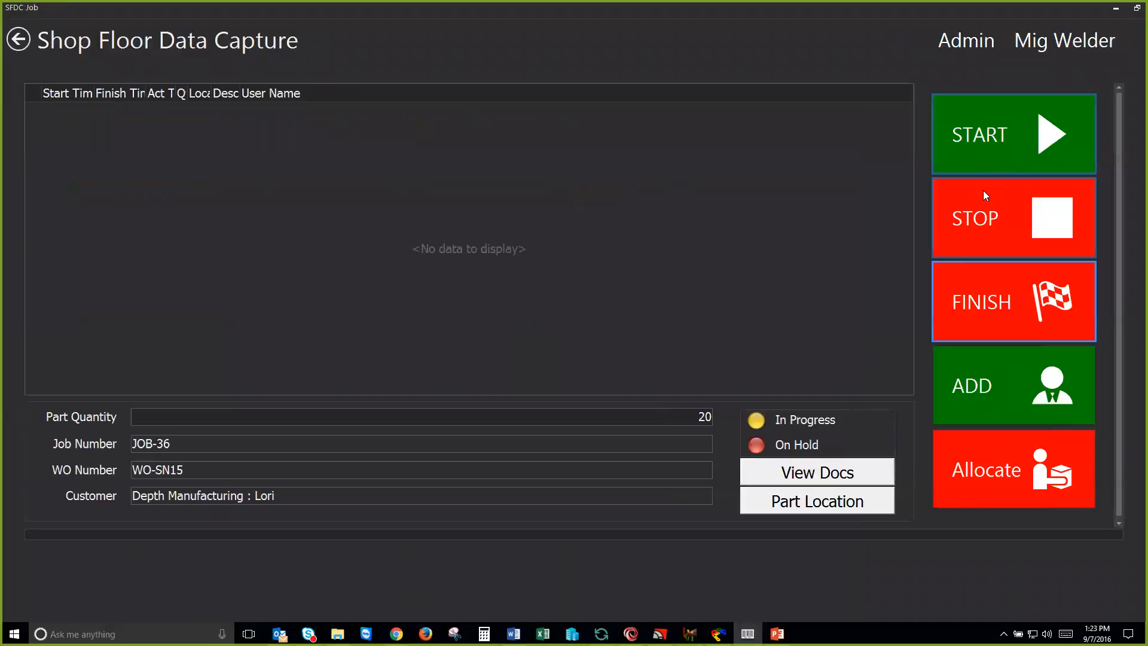
key(Tab)
text(5)
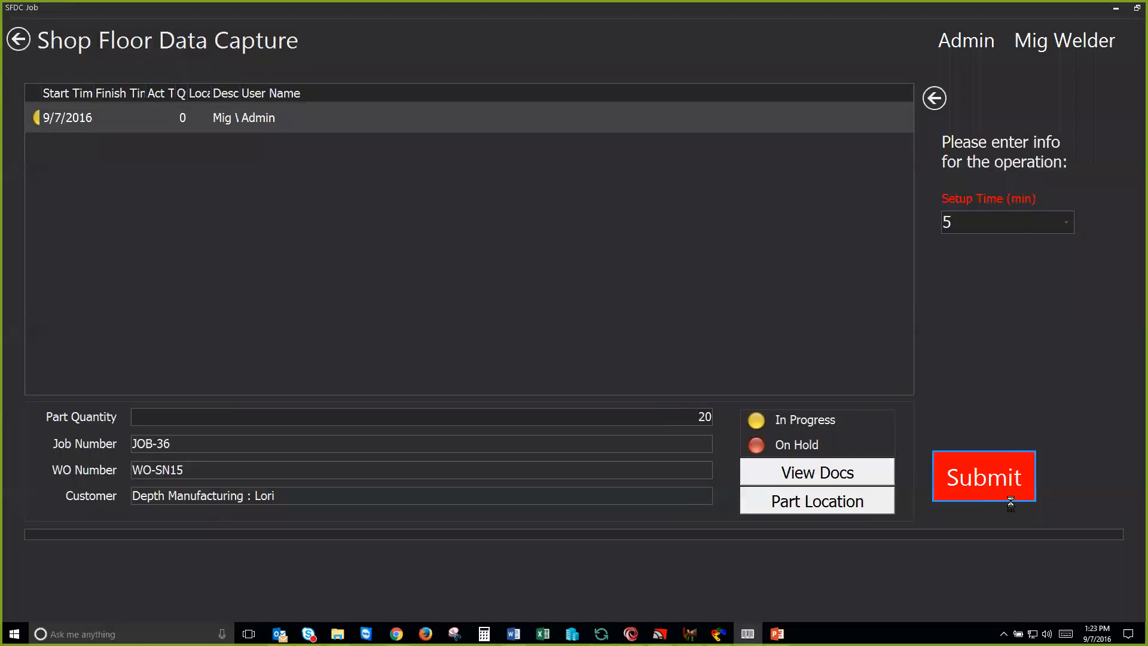
click(1004, 496)
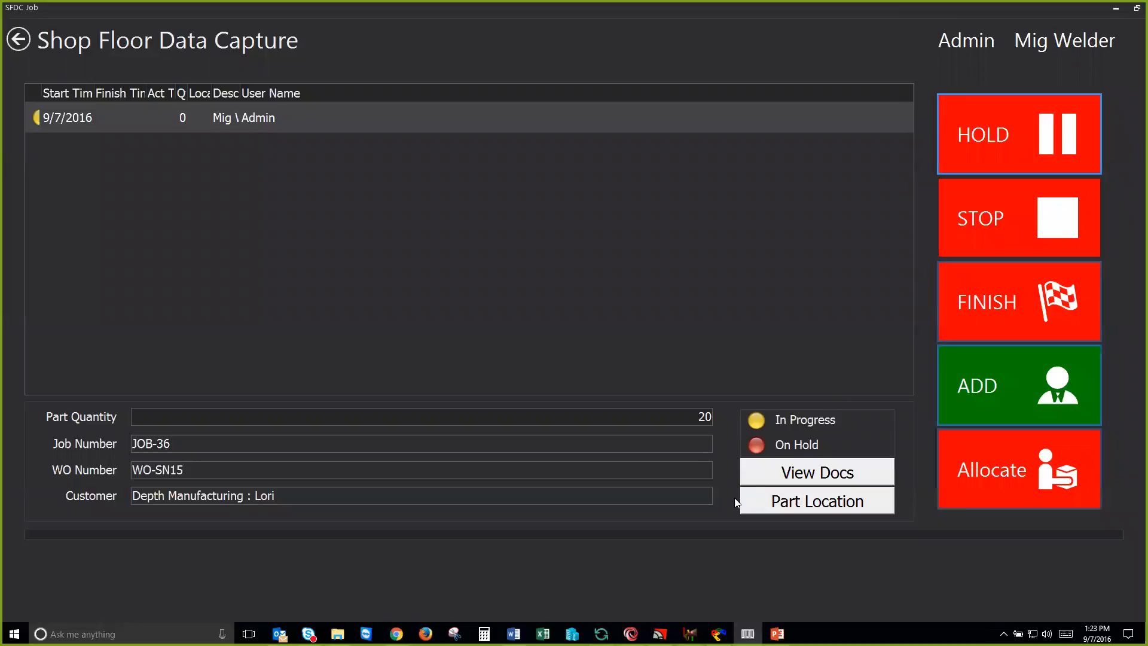
Step: Switch to SigmaMRP, refresh the jobs, and check the operation status of WO-SN15 and WO-SN13
click(632, 633)
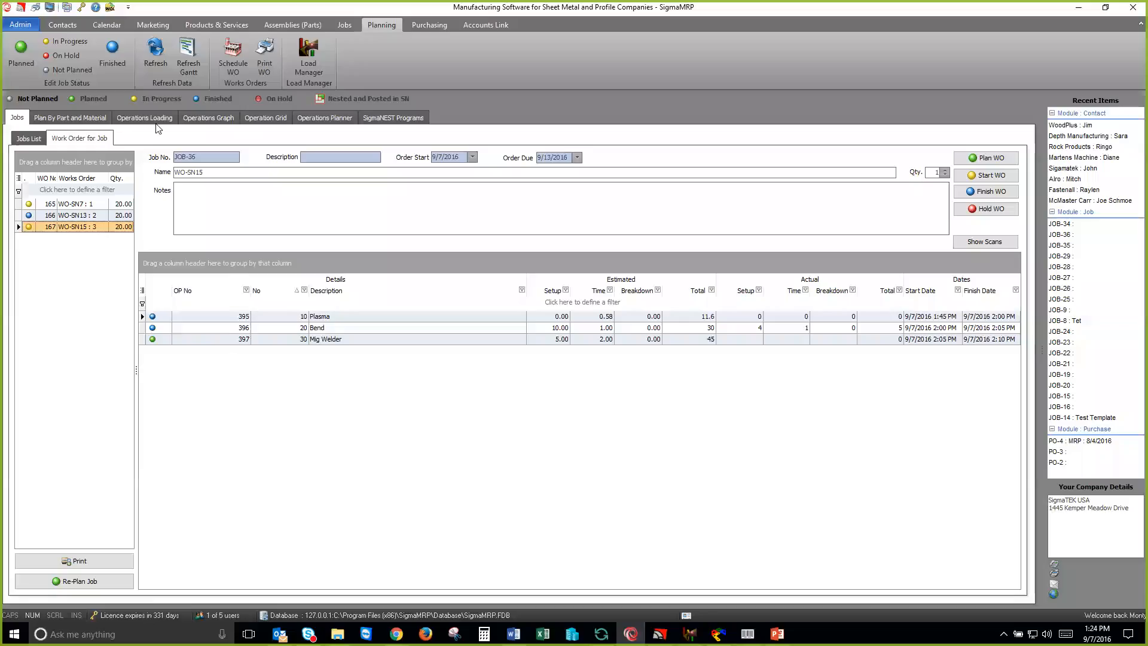
click(155, 58)
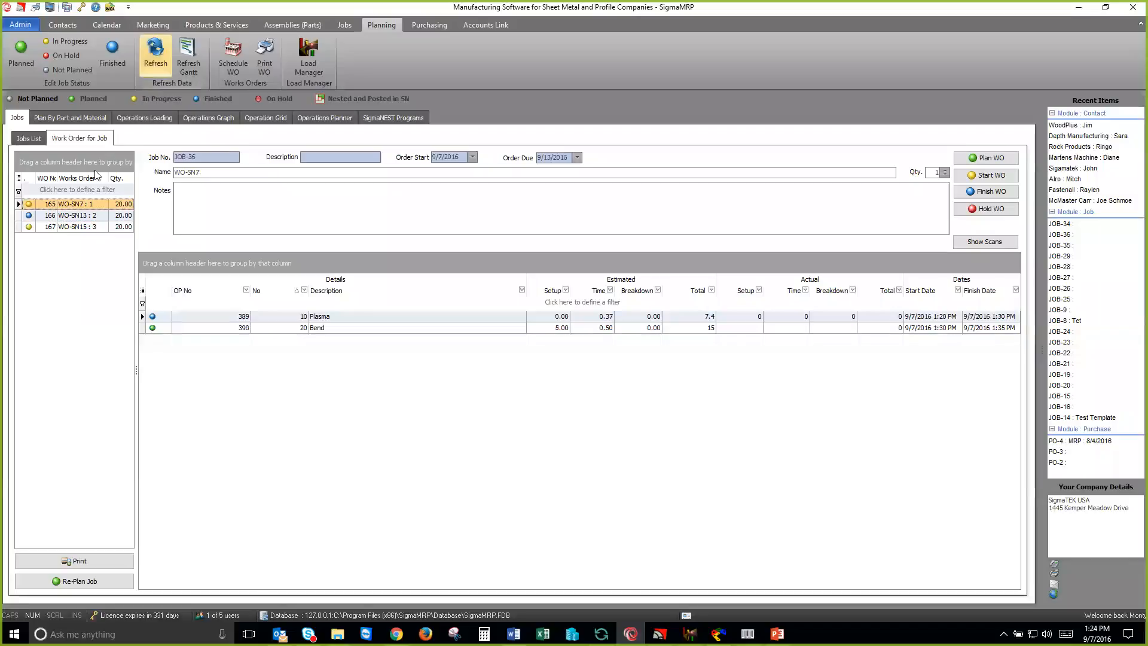
click(79, 227)
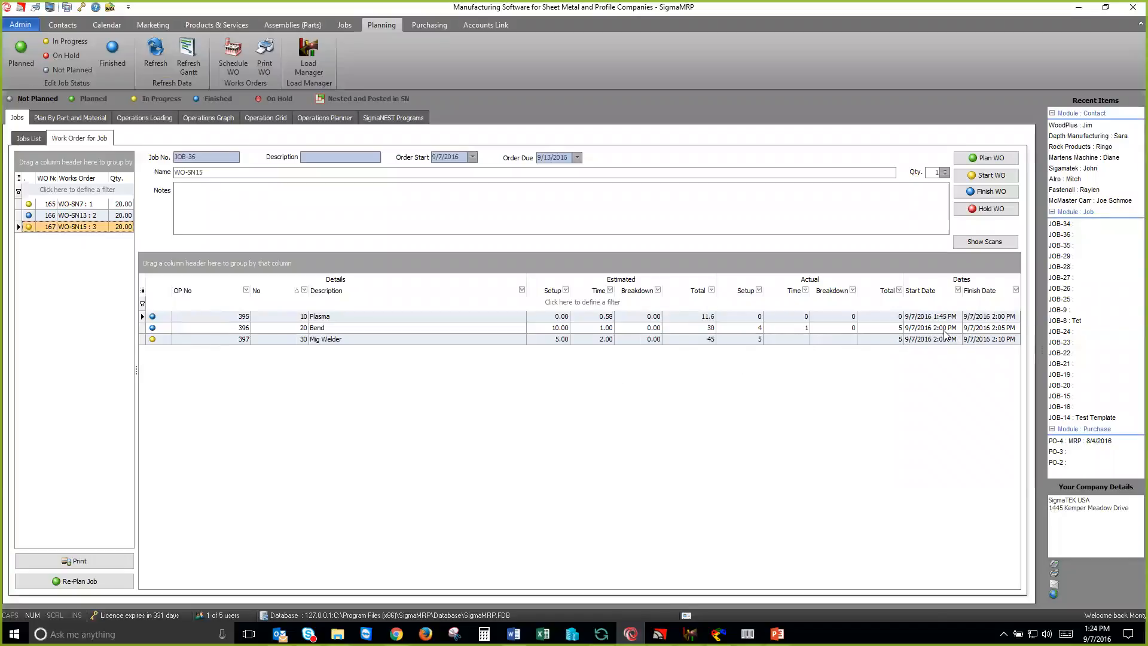
click(72, 215)
Step: In Shop Floor Data Capture, stop and finish WO-SN15's Mig Welder operation with 20 good parts and 0 scrap
click(746, 627)
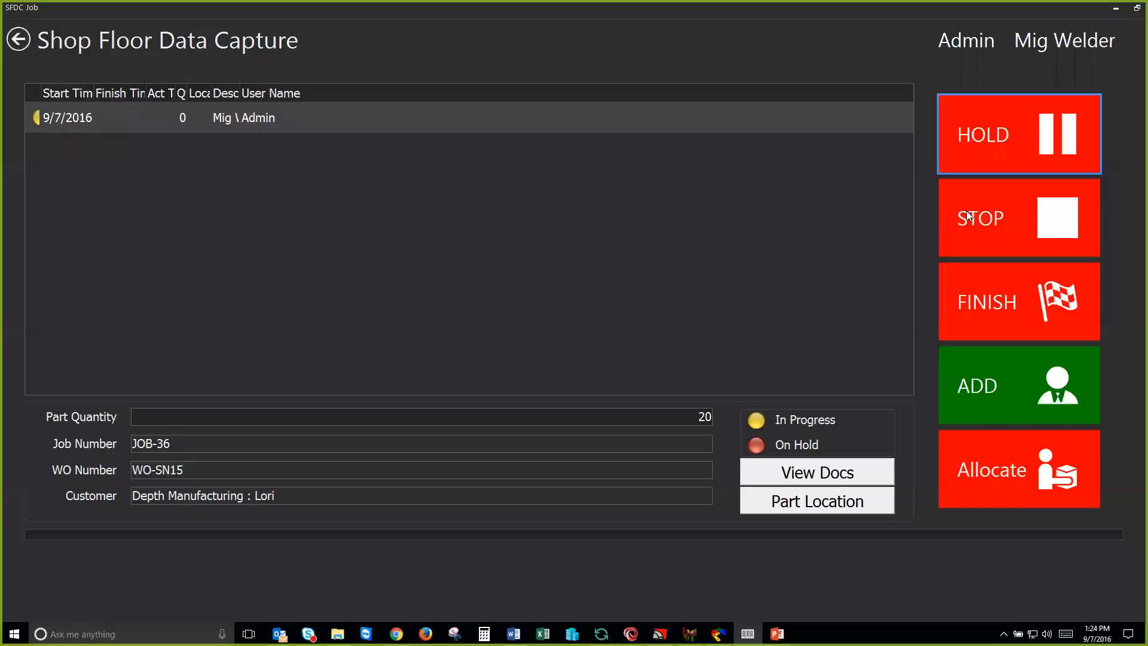
click(970, 217)
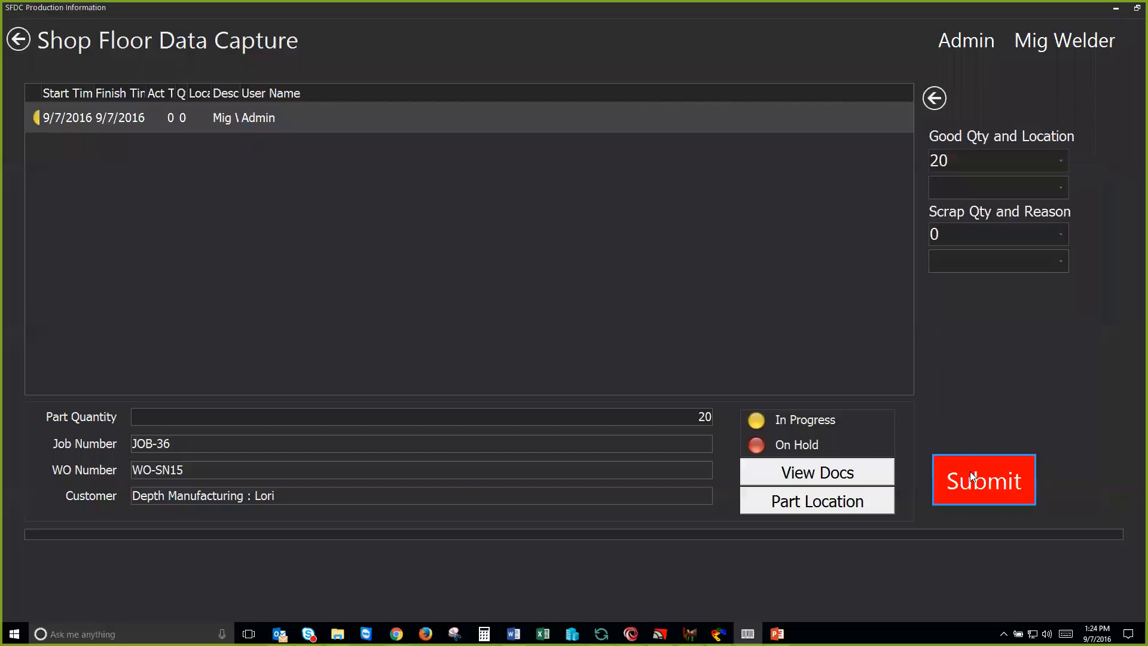
click(971, 476)
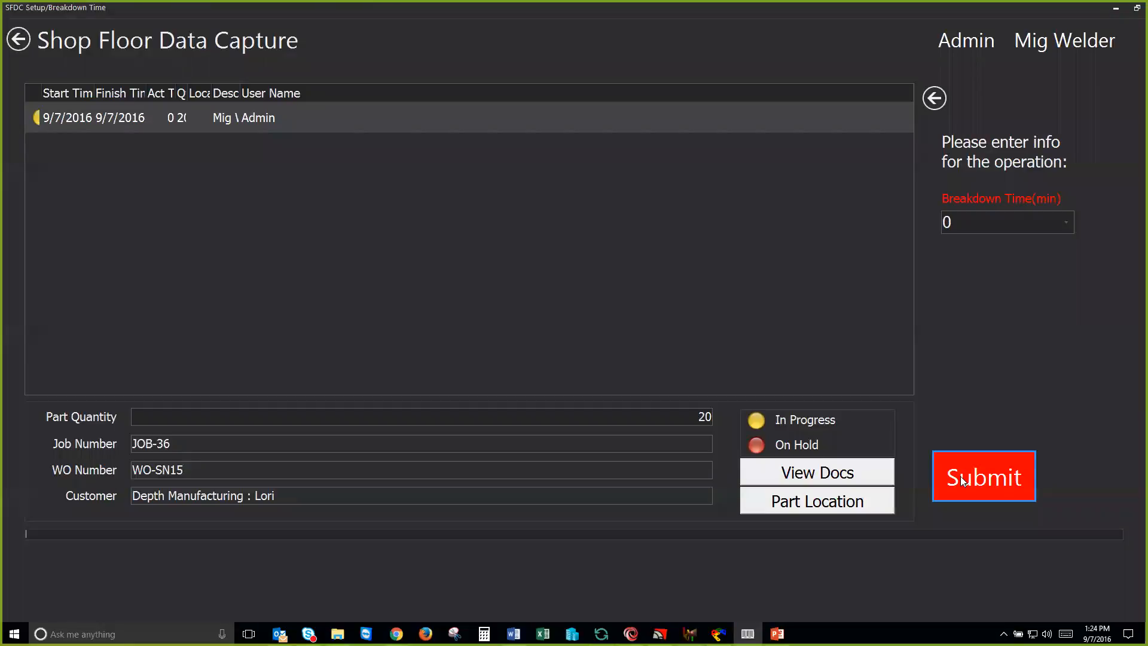
click(963, 480)
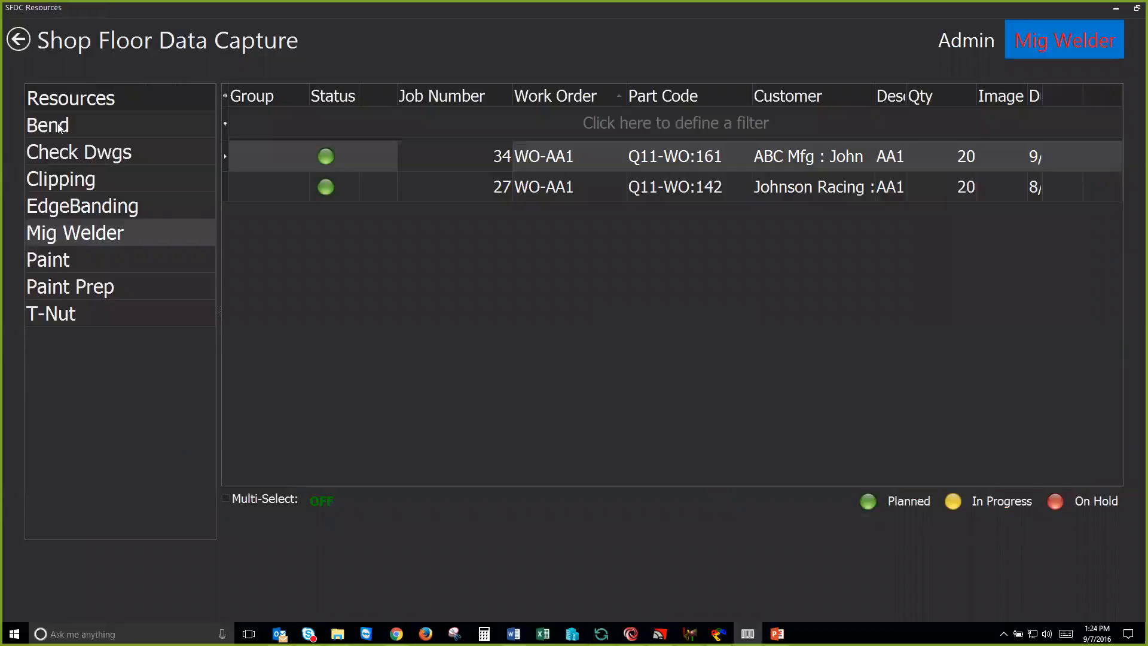
Step: Choose job 36's WO-SN7 under the Bend resource and start its operation with 0 minutes setup time
click(60, 127)
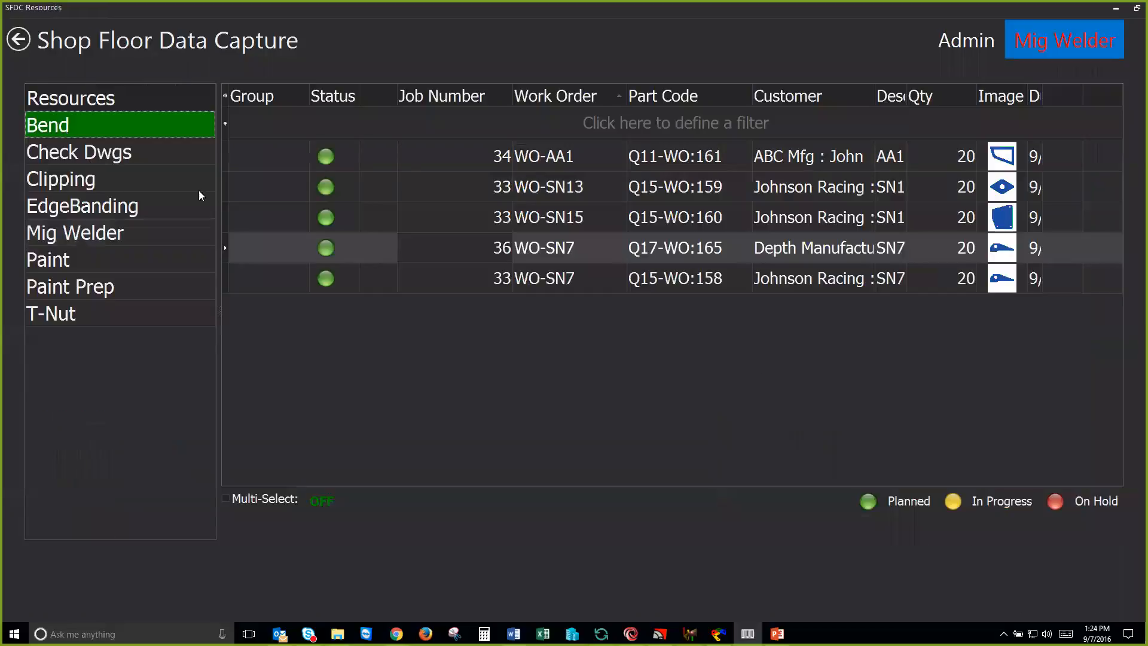
click(505, 248)
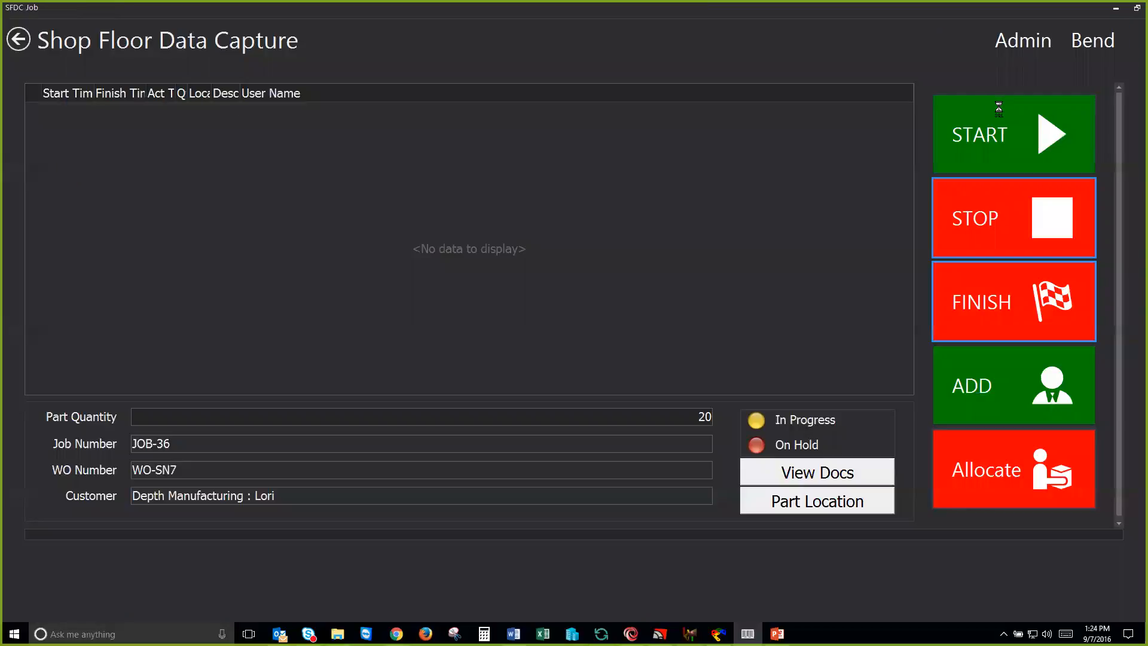
click(999, 106)
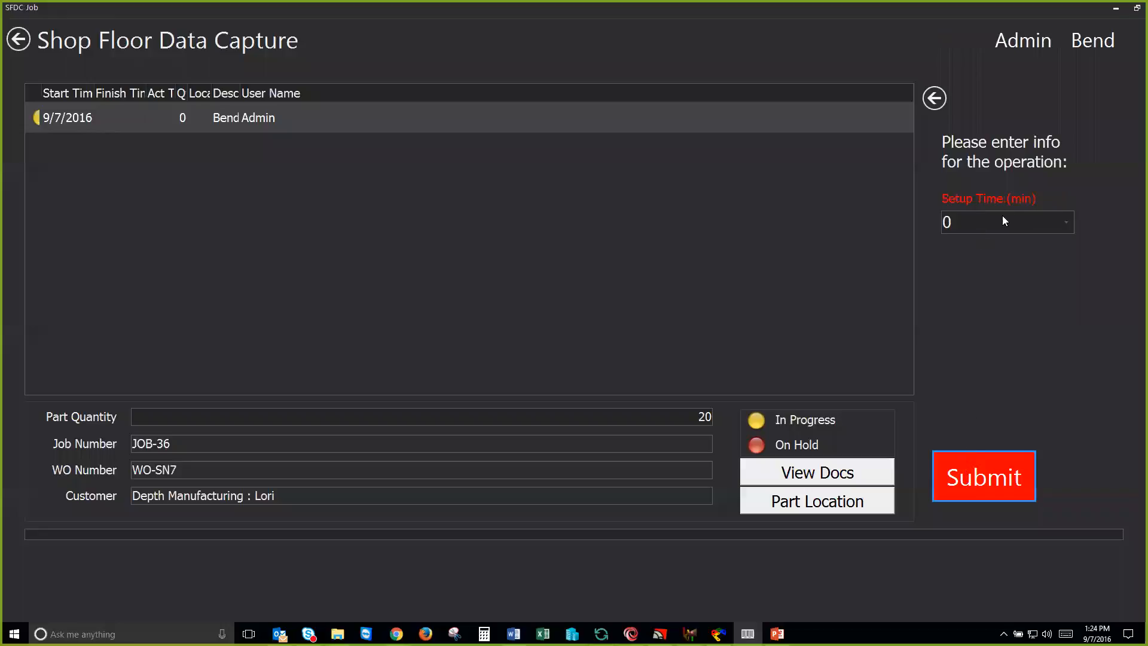
click(968, 464)
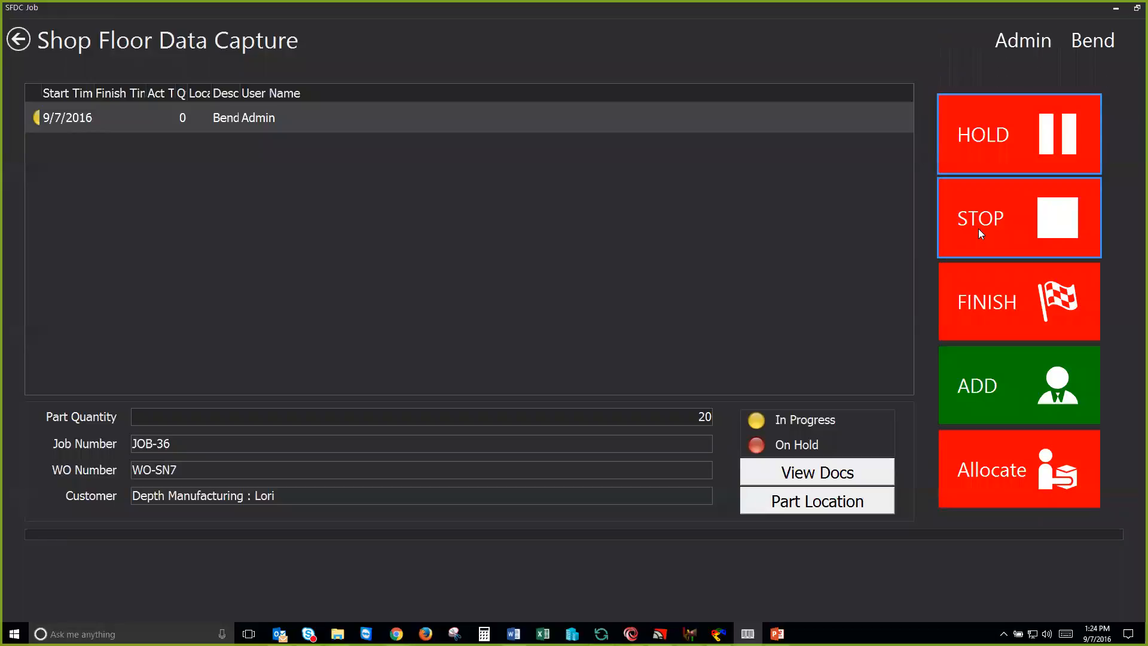
Step: Stop and finish WO-SN7's Bend operation with 20 good parts, 0 scrap and 8 minutes breakdown, closing the label preview
click(981, 233)
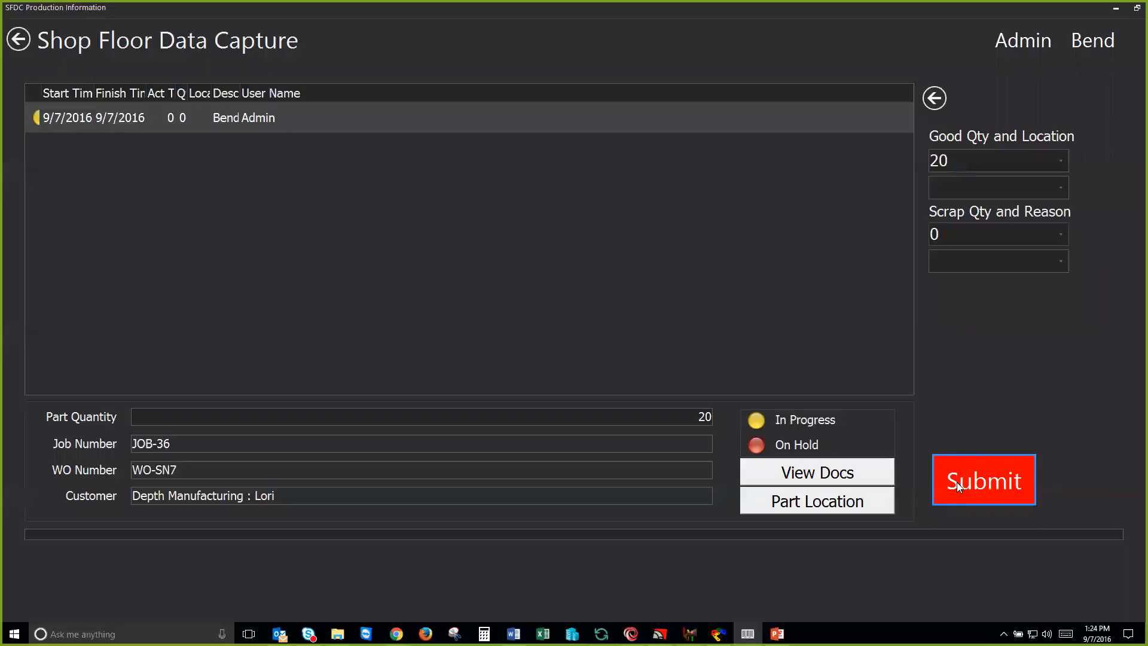
click(958, 485)
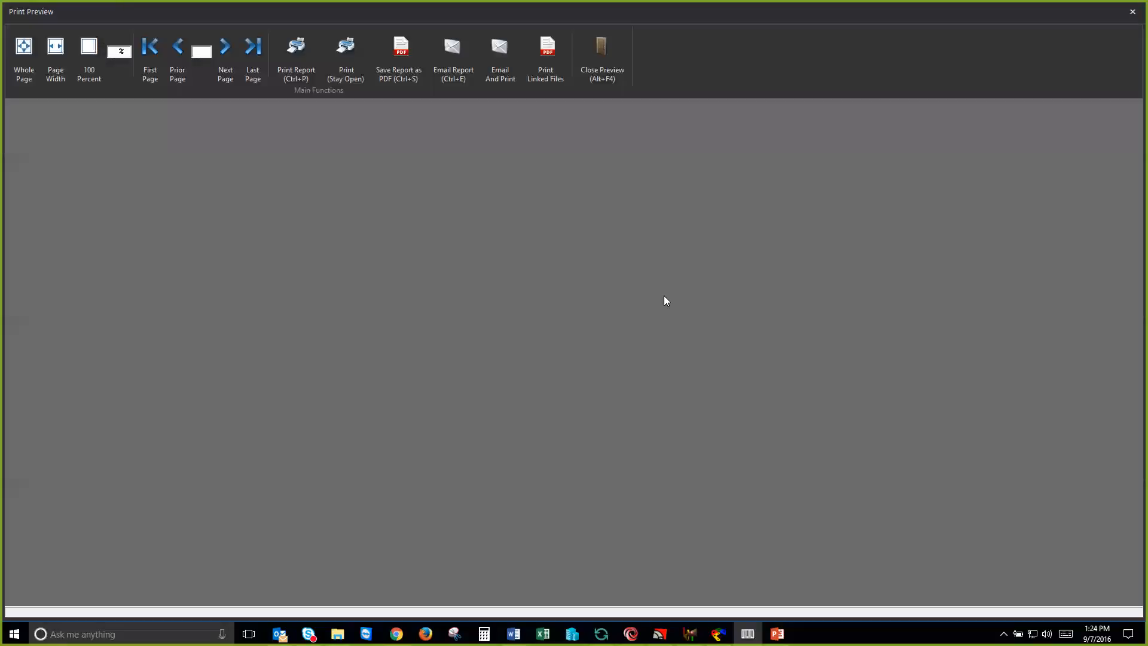
click(603, 67)
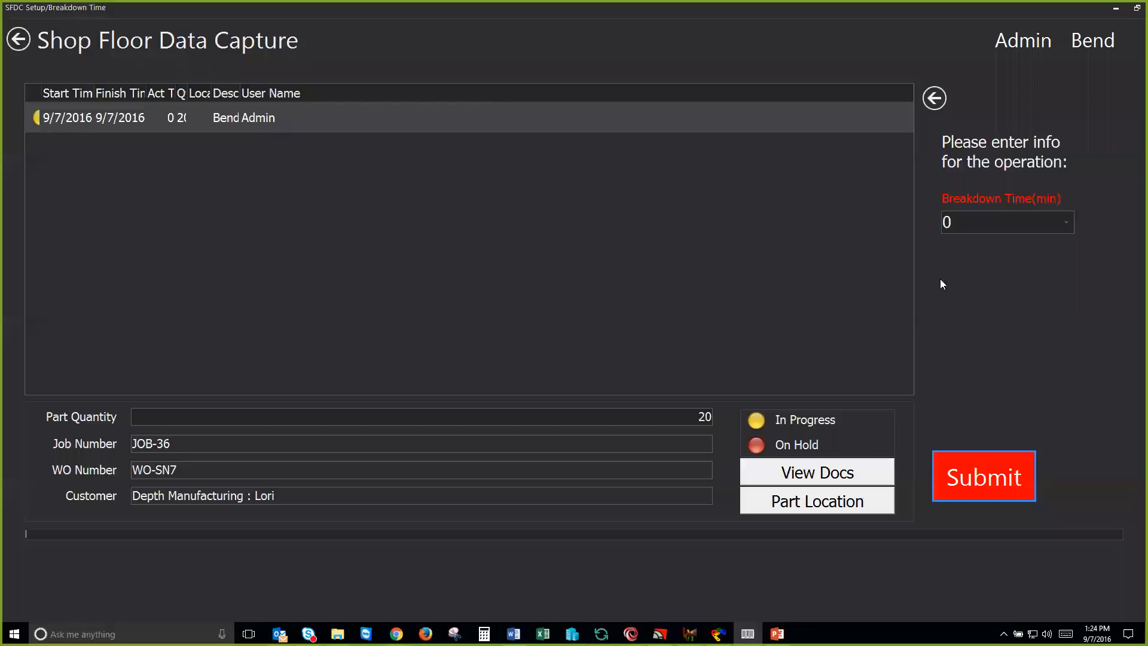
drag(960, 222, 866, 195)
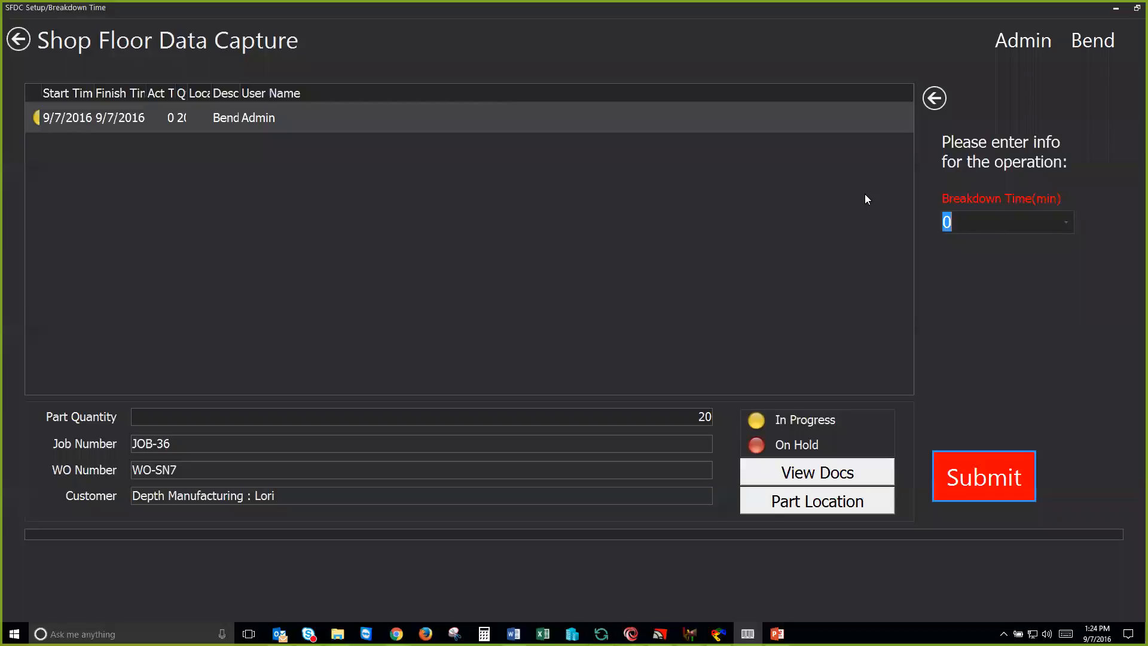
text(8)
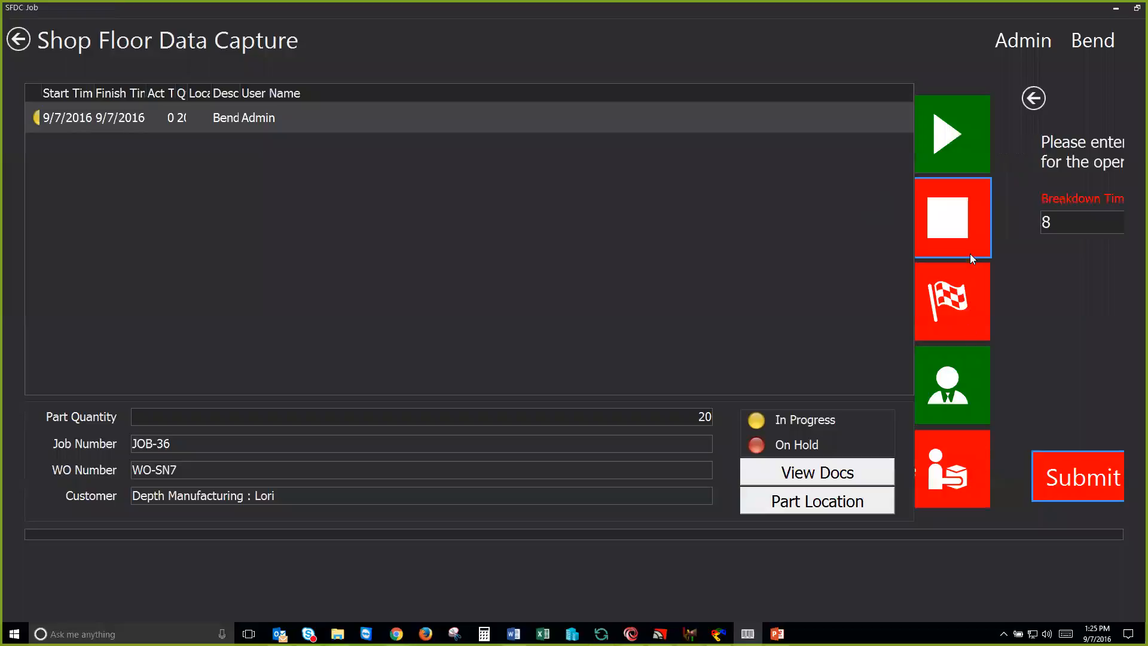
click(990, 304)
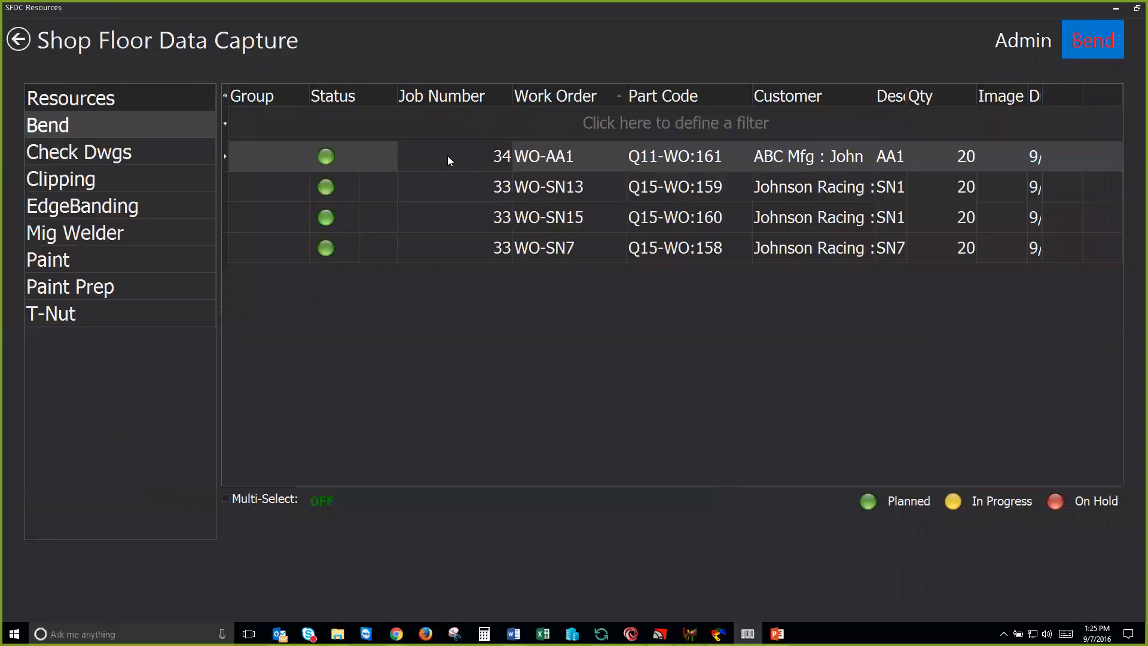
Step: Switch to SigmaMRP, refresh the jobs, and review the recorded operations of WO-SN7, WO-SN13 and WO-SN15
click(631, 634)
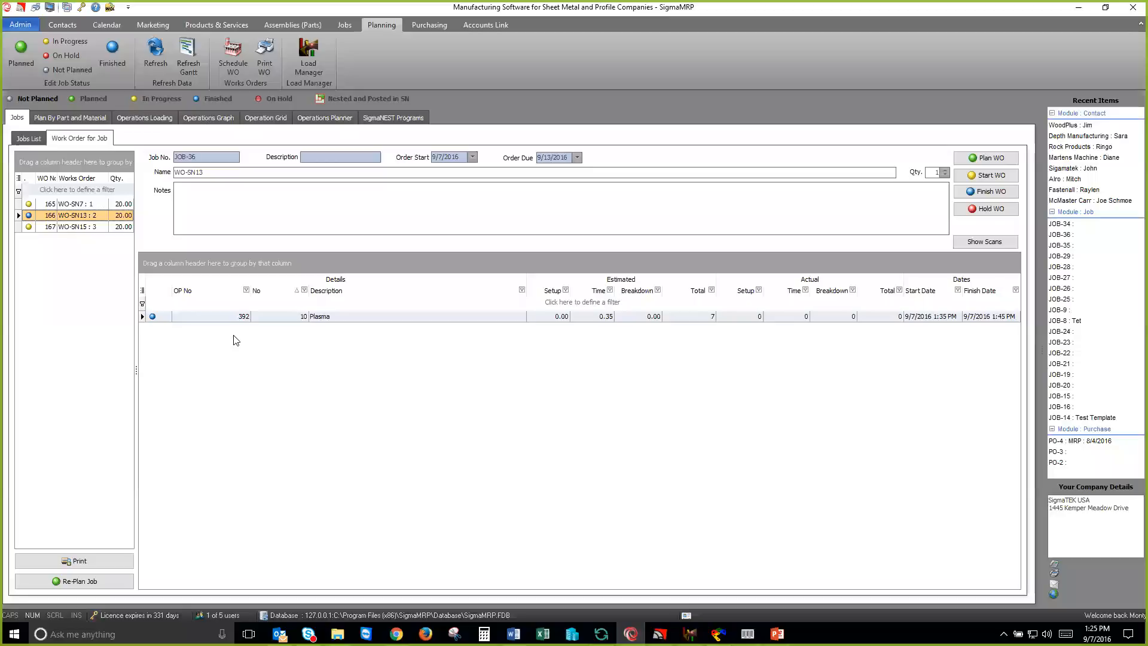
click(154, 49)
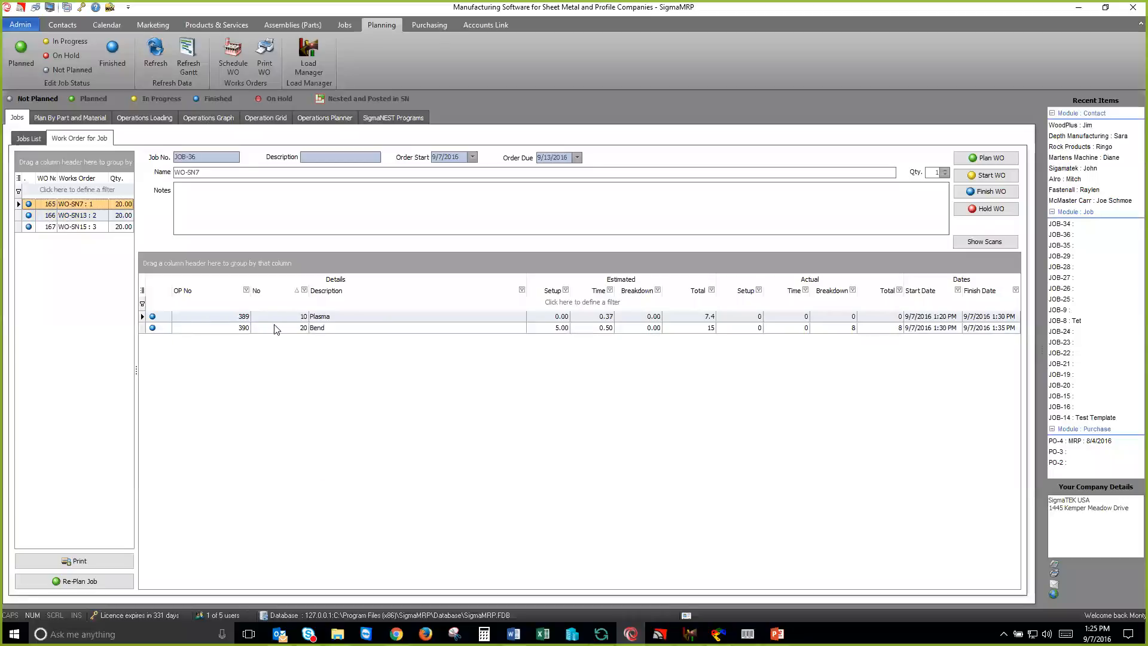
click(86, 220)
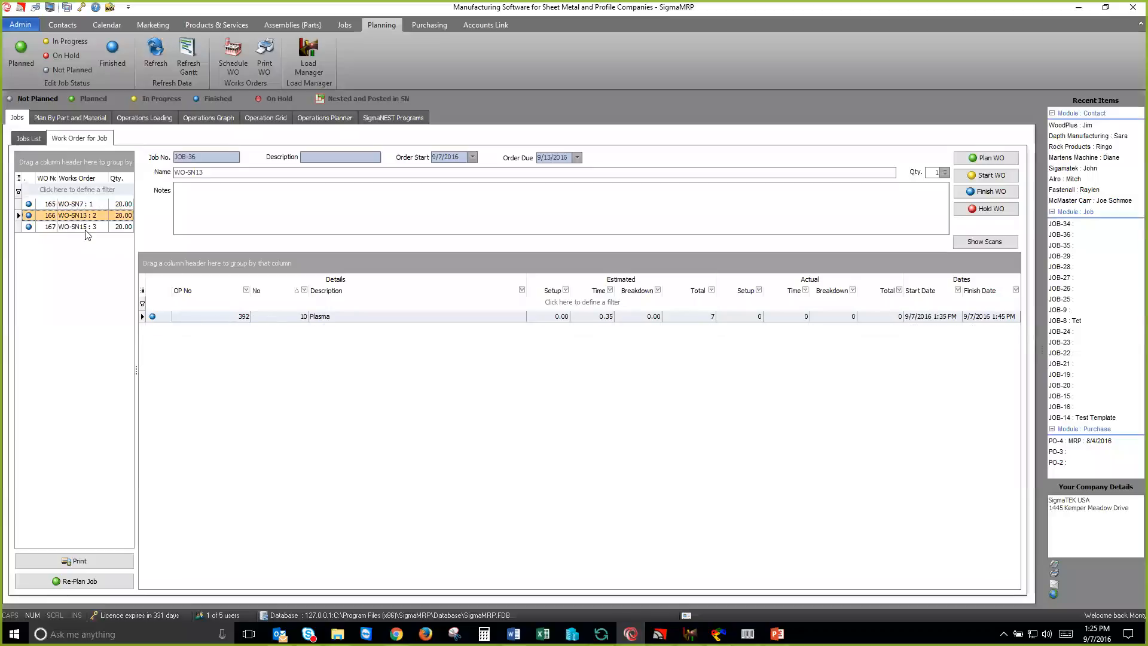
key(Down)
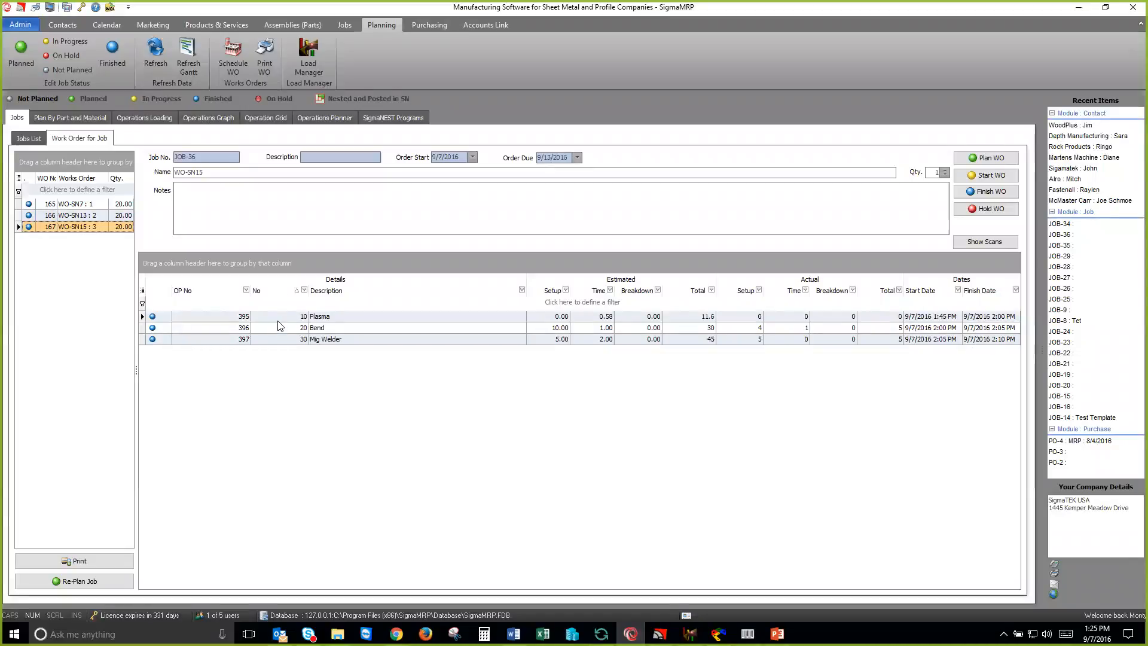
Step: Create a delivery note for JOB-36 shipping 20 each of SN7, SN13 and SN15, accept the company status, and save it for printing
click(323, 57)
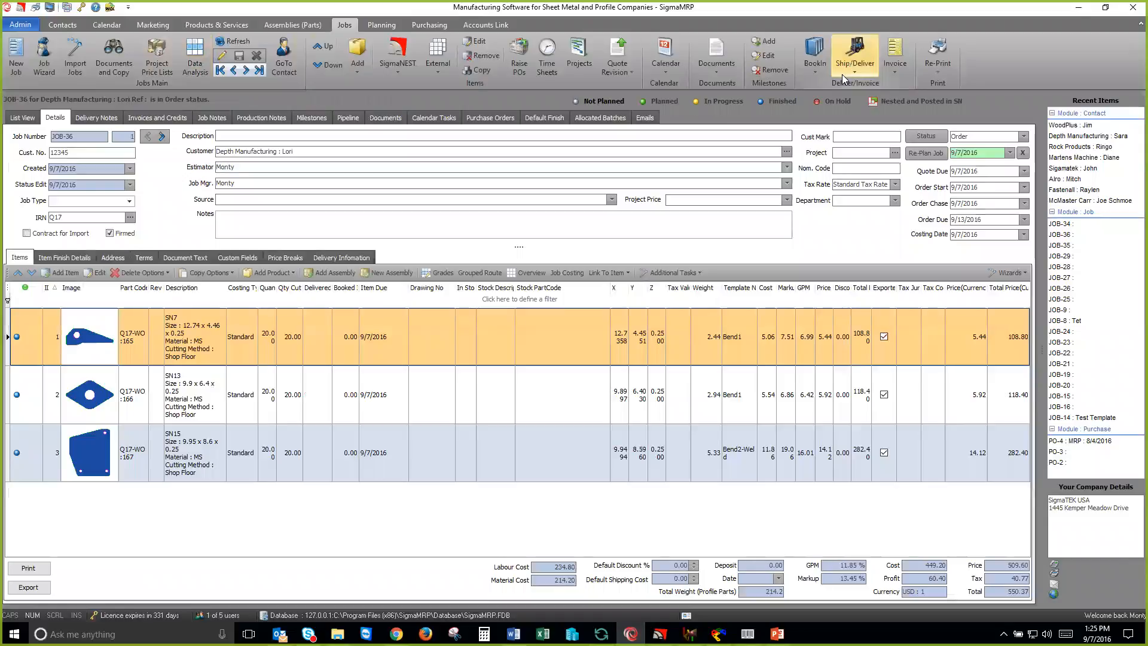
click(846, 74)
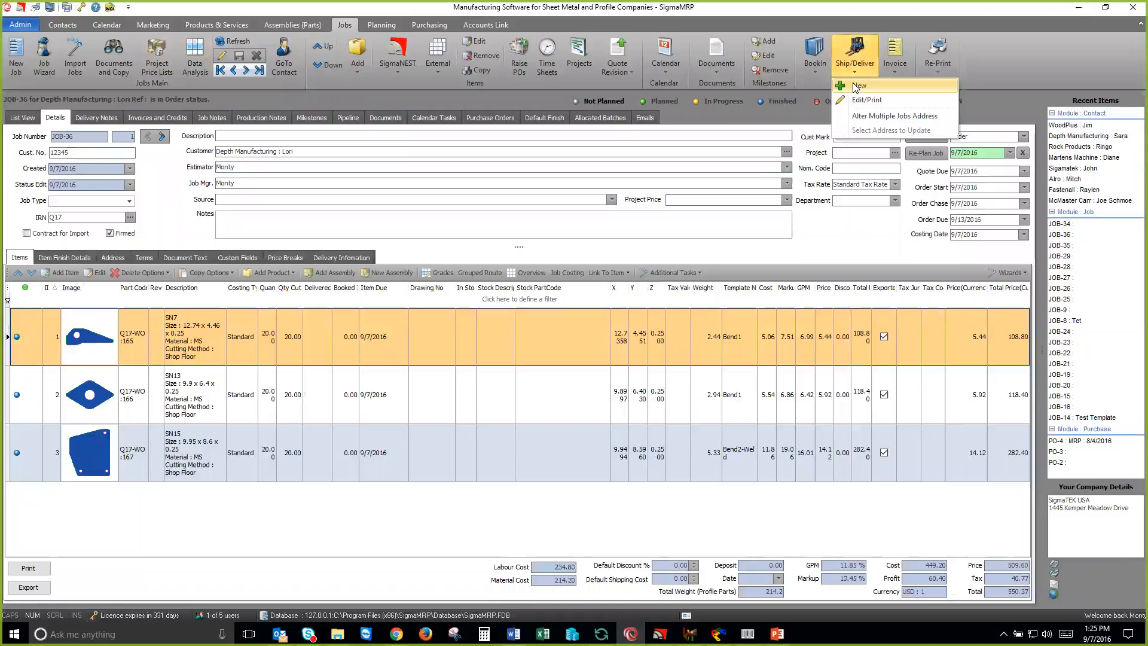
click(857, 86)
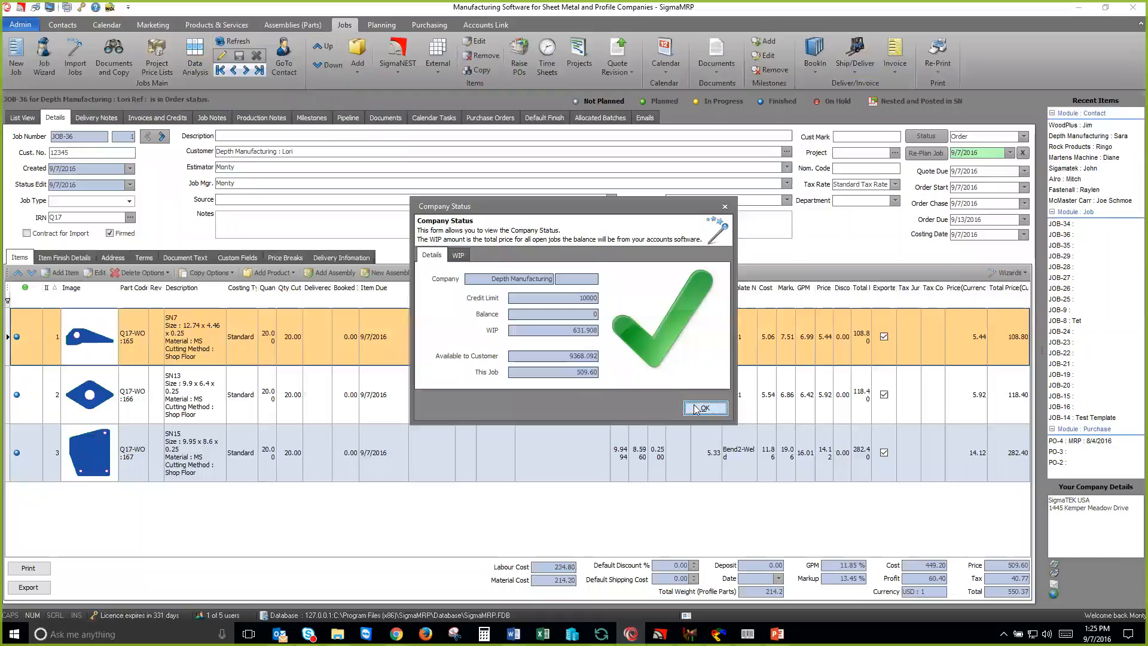
click(699, 408)
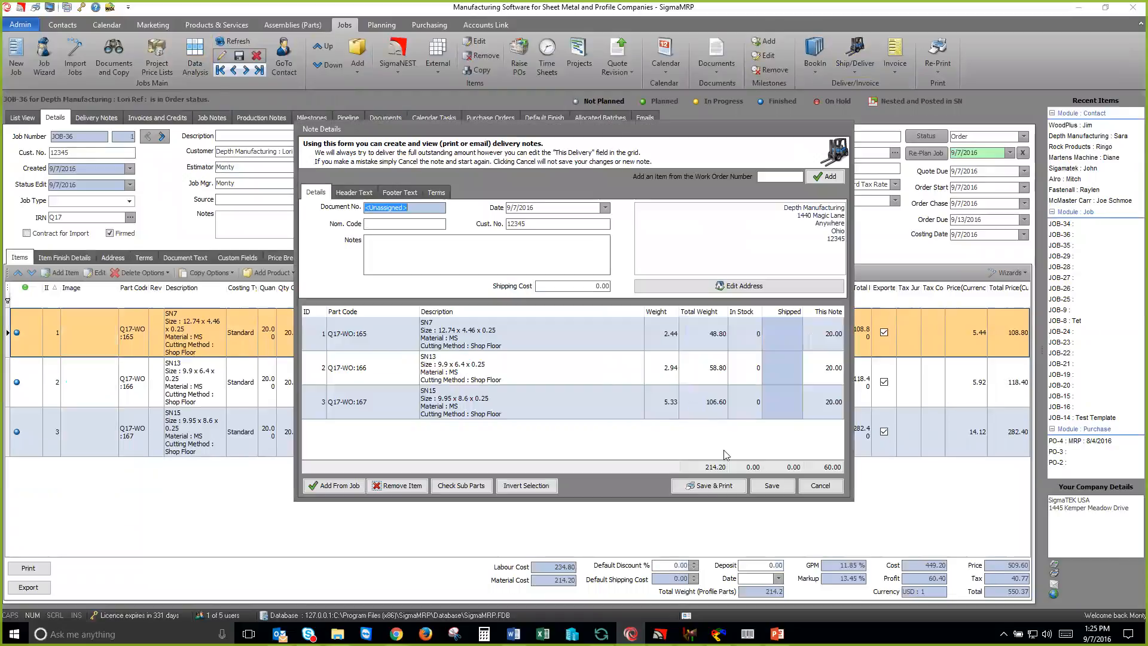
click(731, 486)
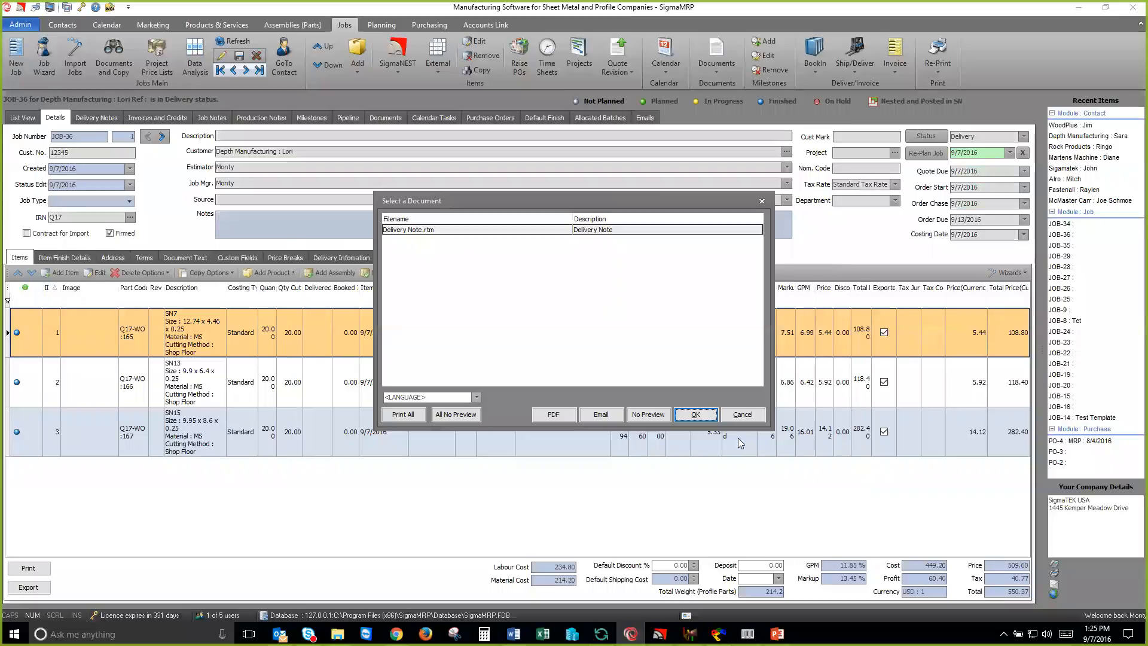
Step: Preview the Delivery Note document, look through its items and signature section, and close the preview
click(696, 415)
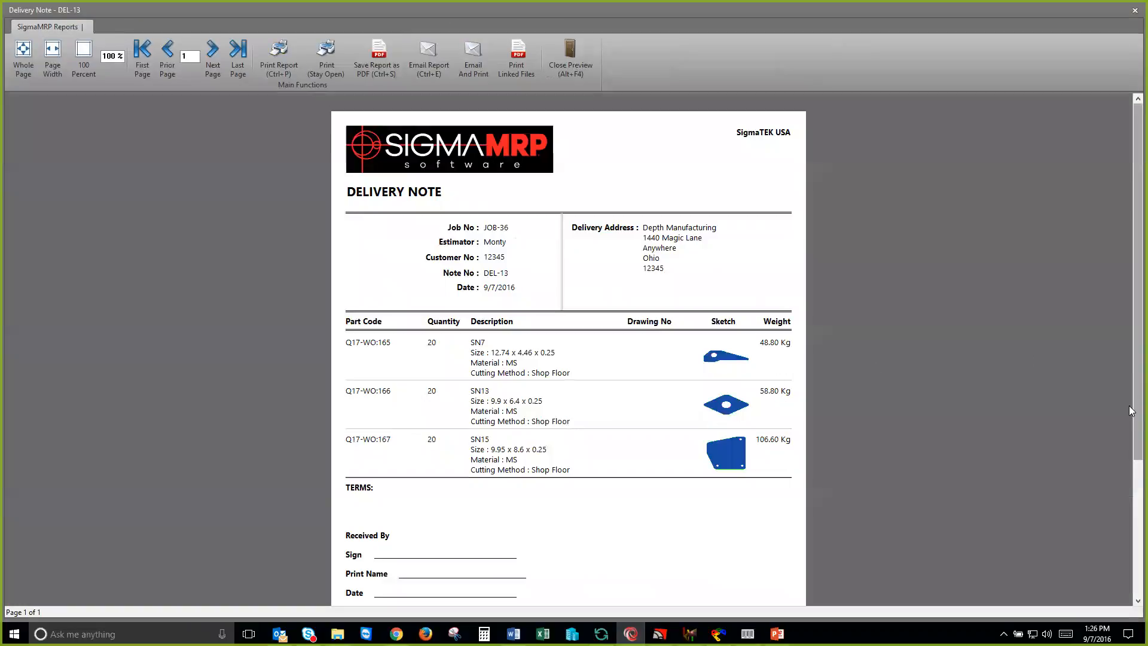
scroll(1130, 427, down, 2)
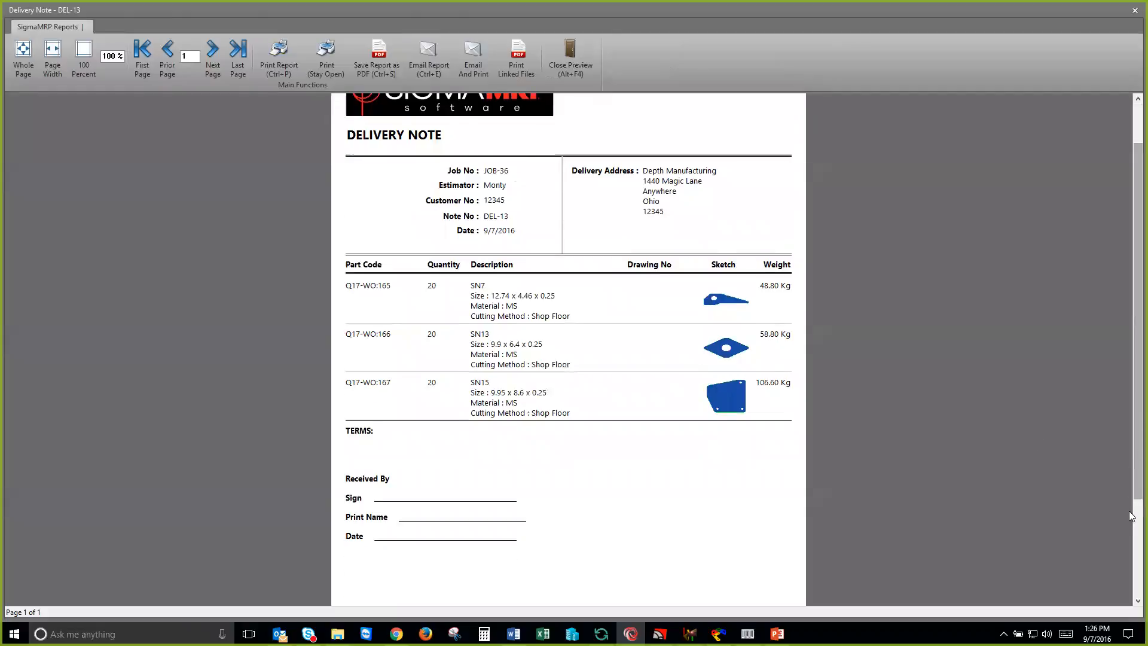
scroll(1129, 508, down, 3)
scroll(1129, 427, up, 5)
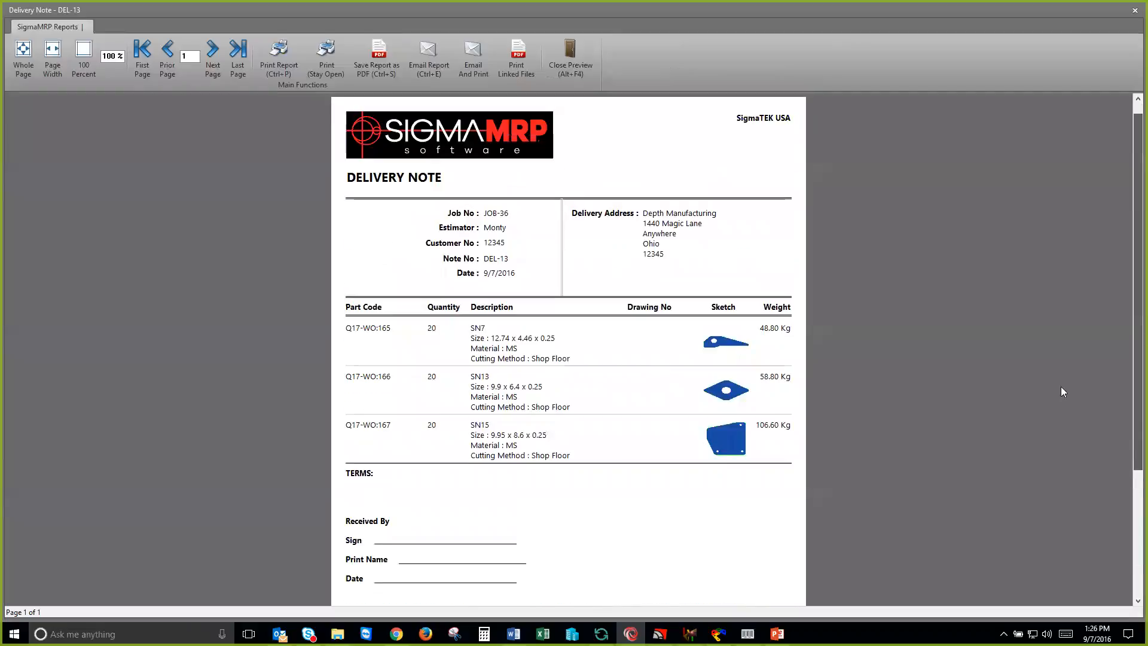
click(559, 55)
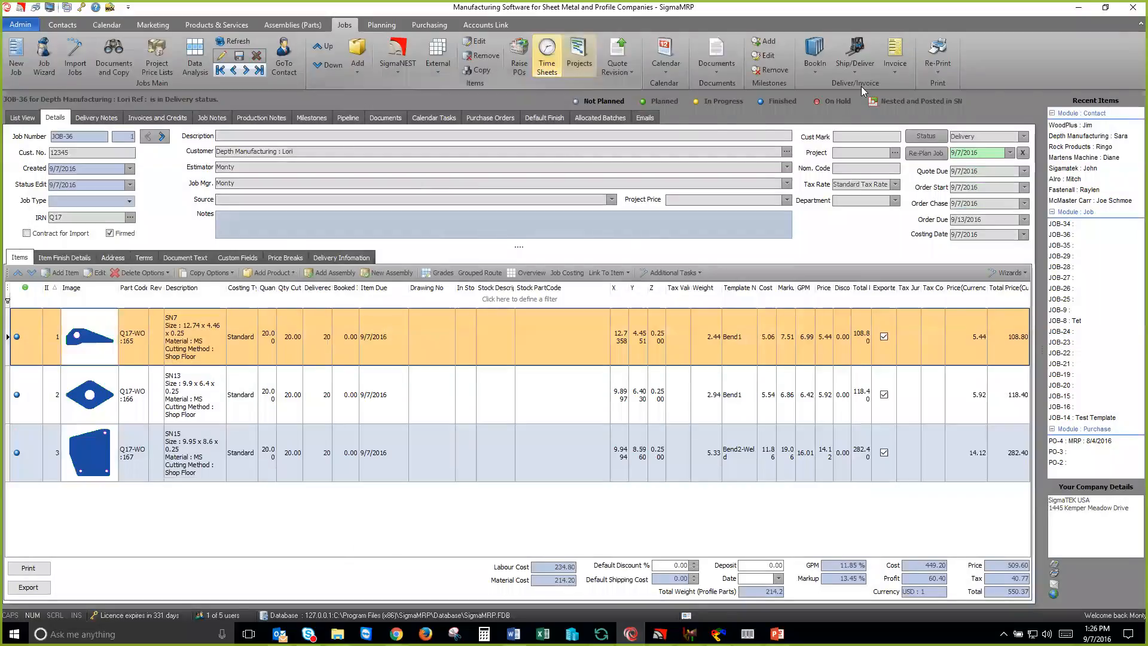
Step: Create an invoice for JOB-36's three delivered items and save it without printing
click(891, 71)
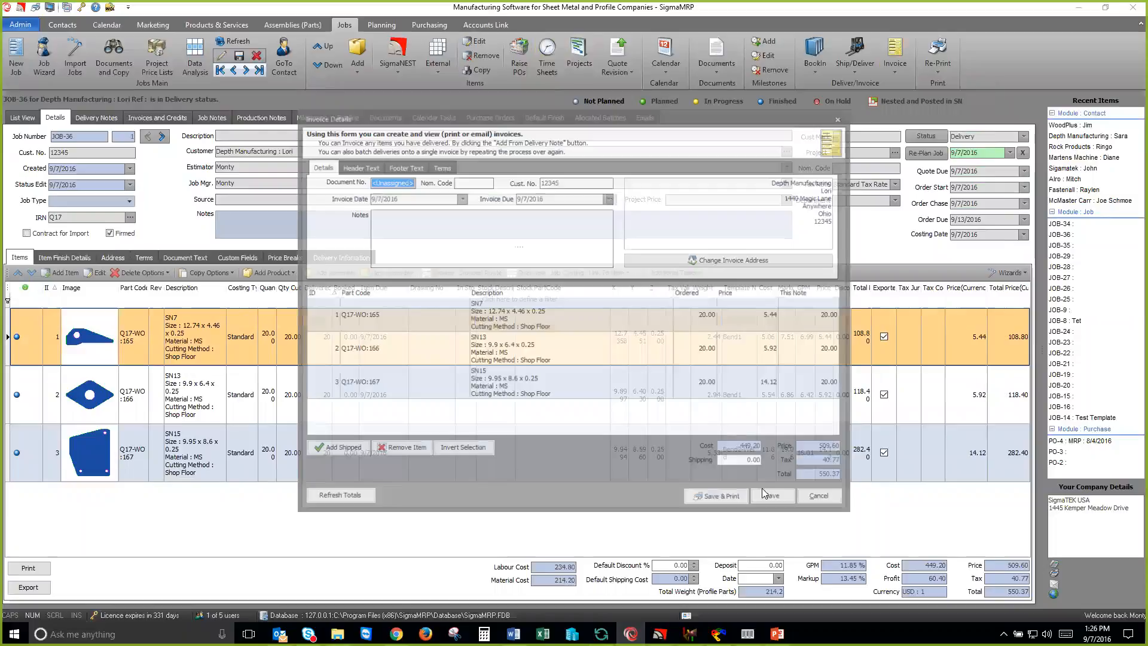
click(774, 499)
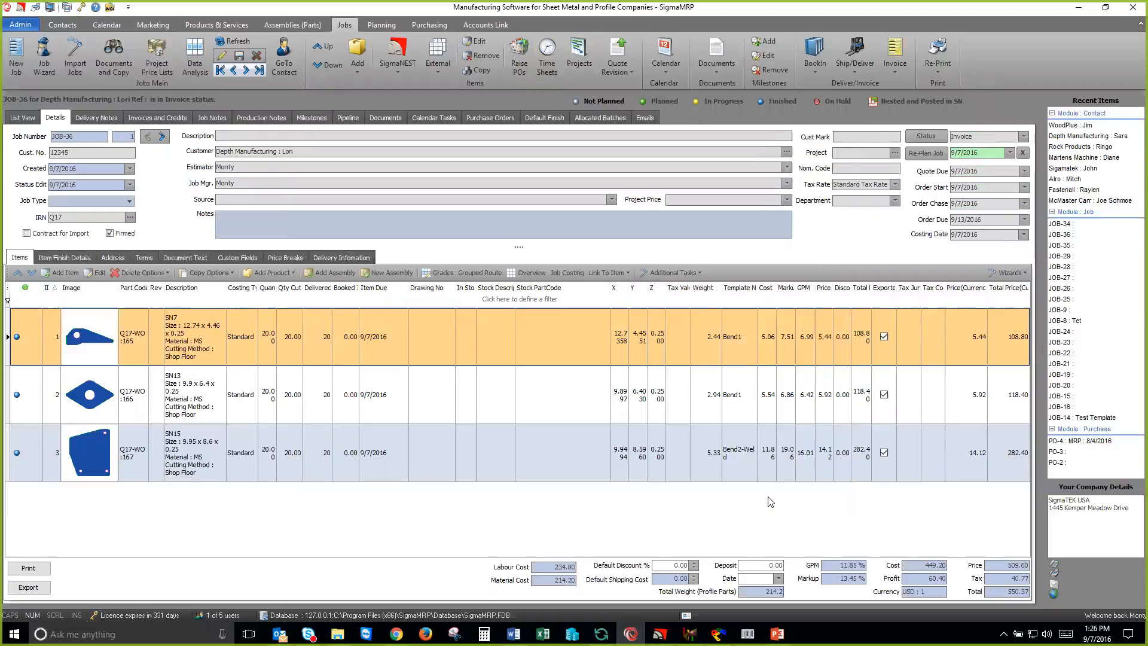
Step: Preview JOB-36's Proforma Invoice, look through its items, totals and signature section, and close the preview
click(938, 71)
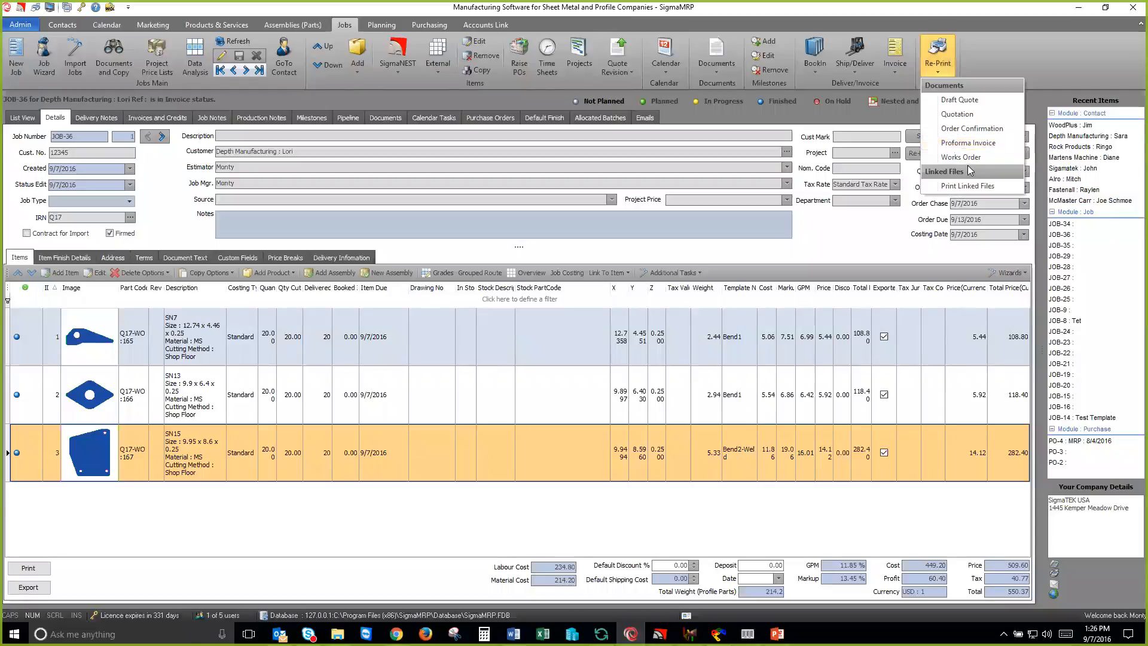
click(966, 143)
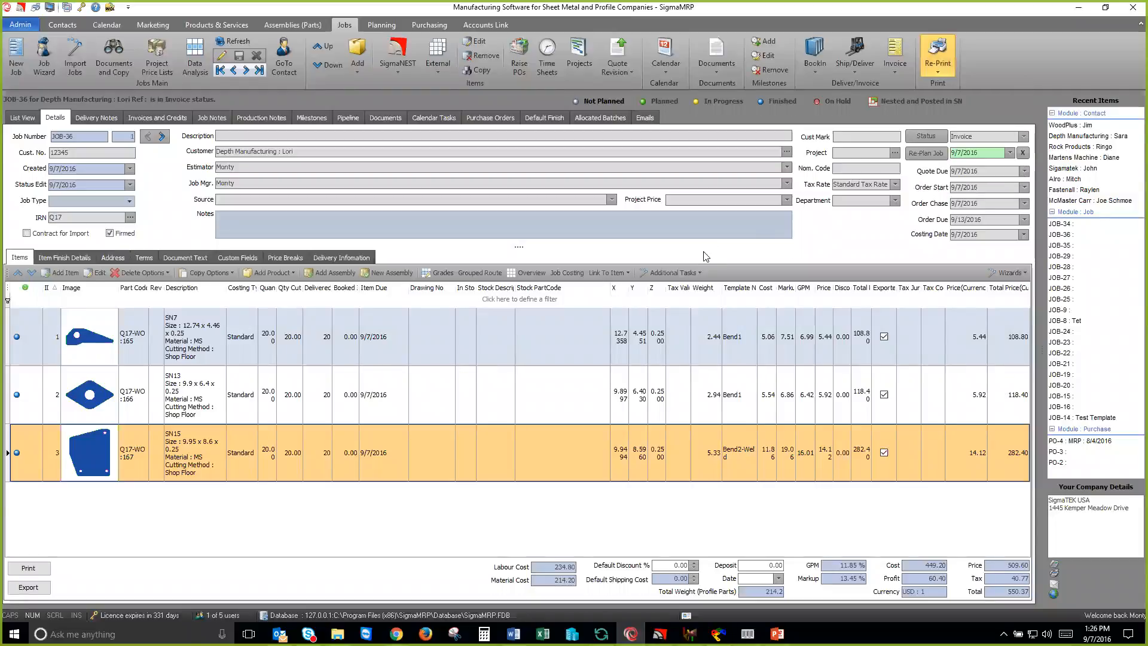
click(677, 411)
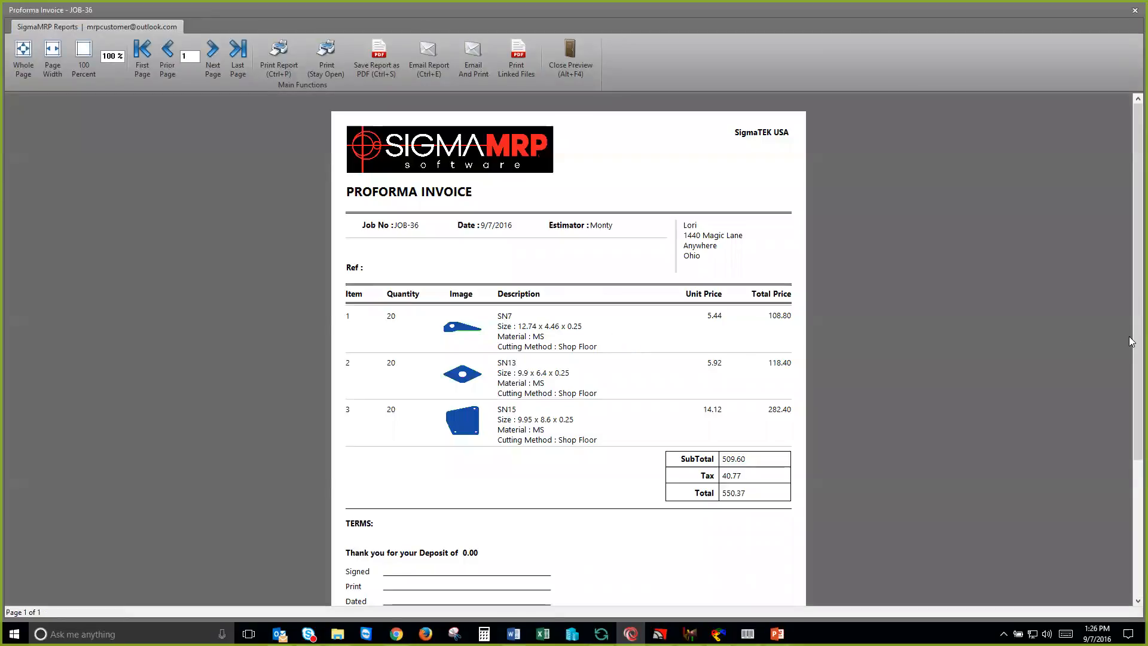
scroll(519, 154, down, 2)
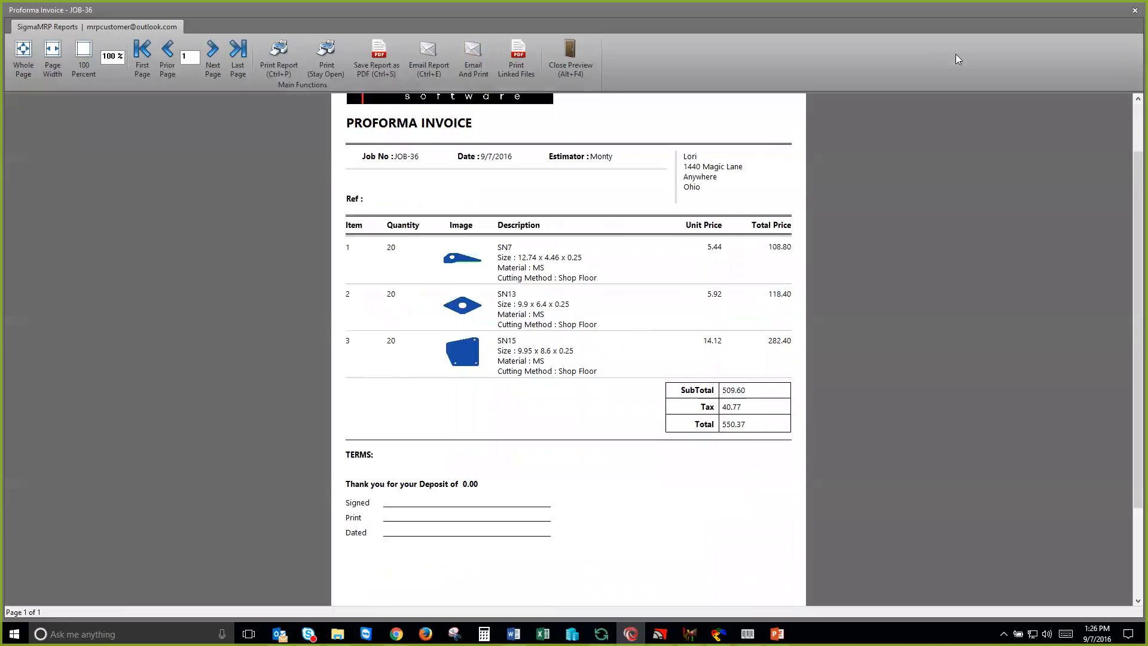
click(1132, 16)
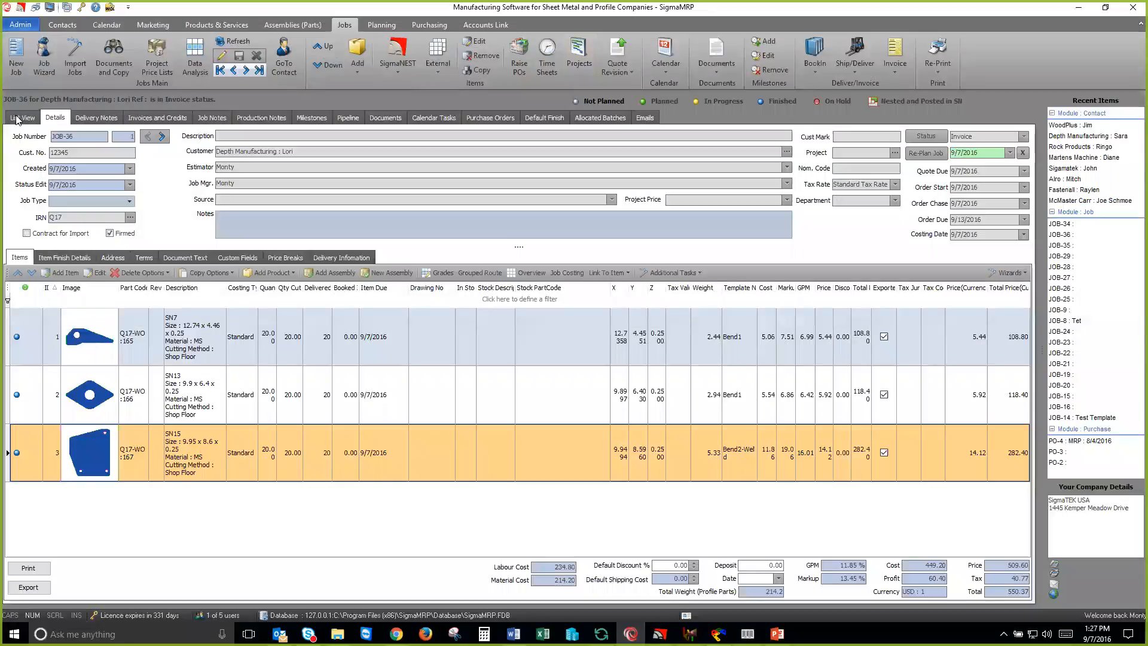
Step: Reopen JOB-36 from the job list, set its status to Finished, accept the confirmation, and refresh the jobs
click(18, 118)
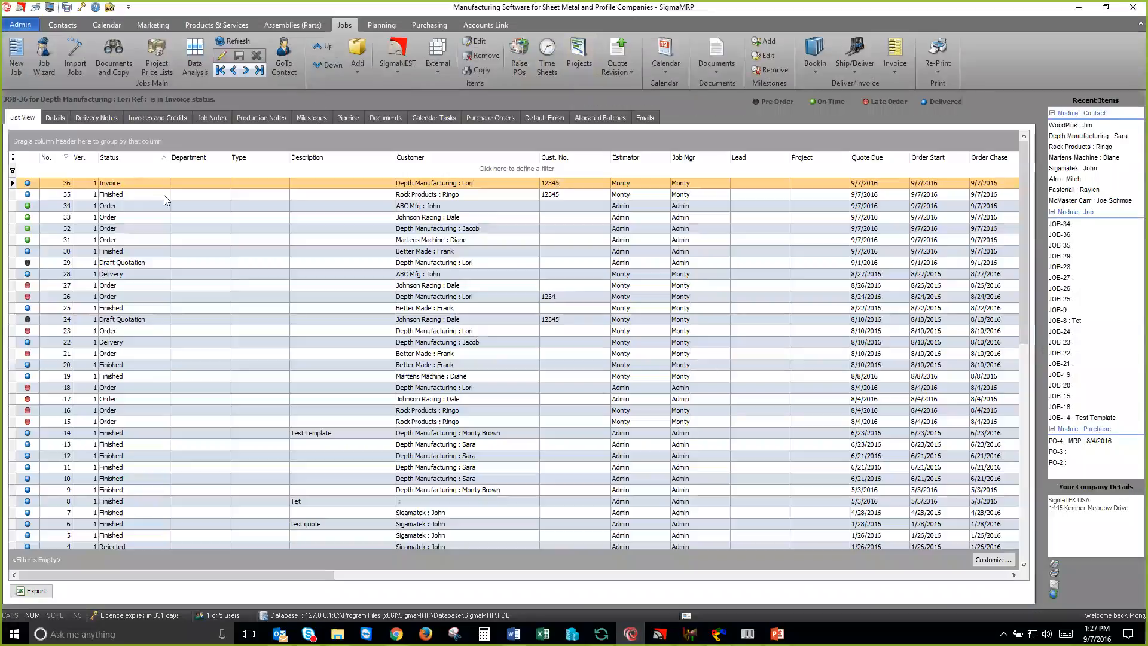
double_click(128, 189)
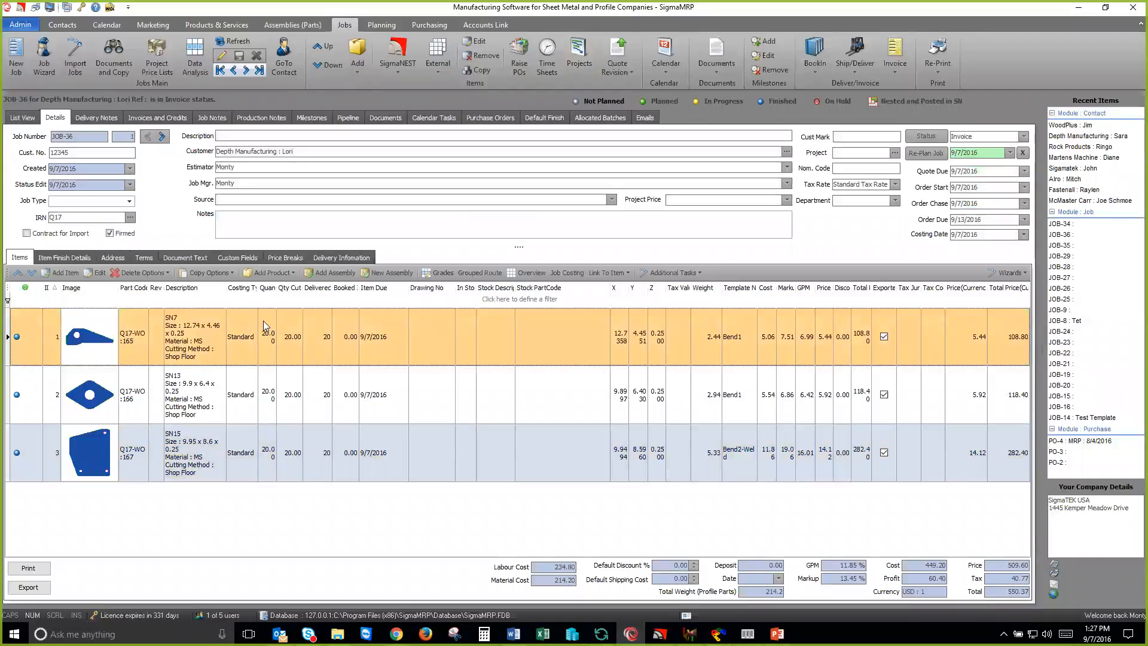
click(214, 441)
click(226, 357)
click(1024, 139)
click(970, 245)
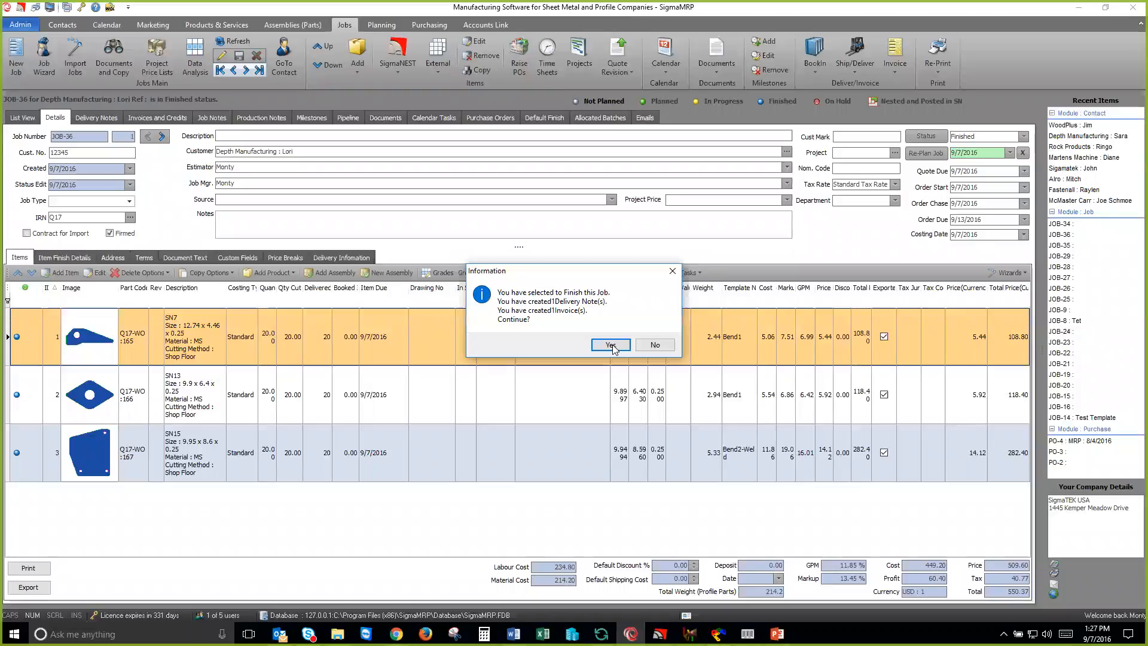
click(619, 346)
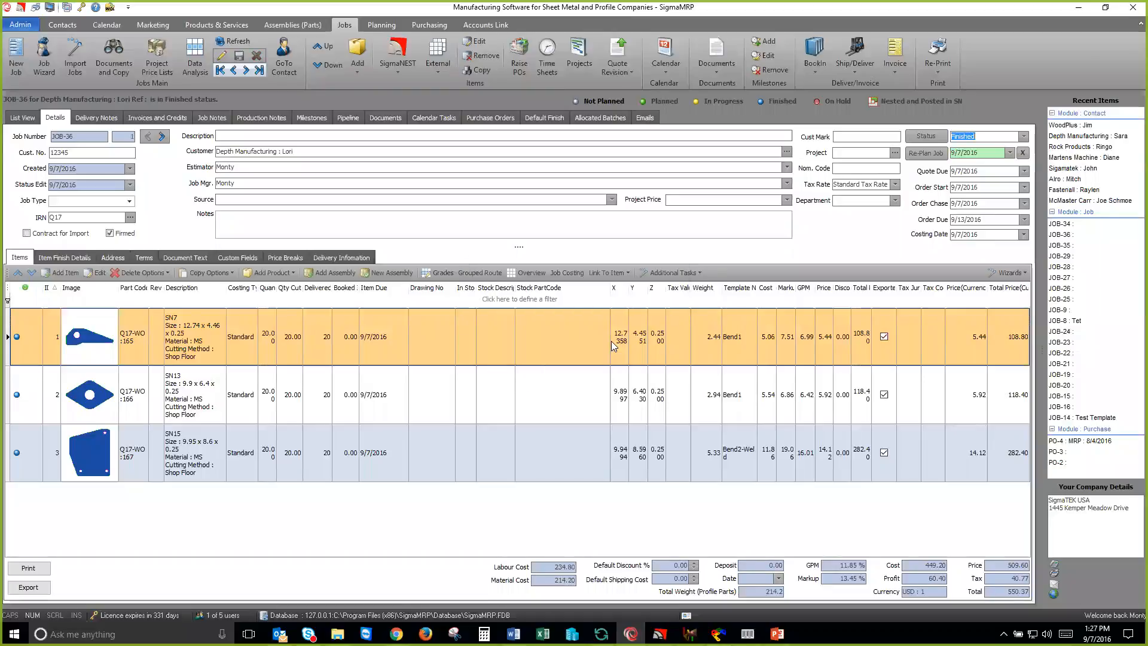
click(238, 47)
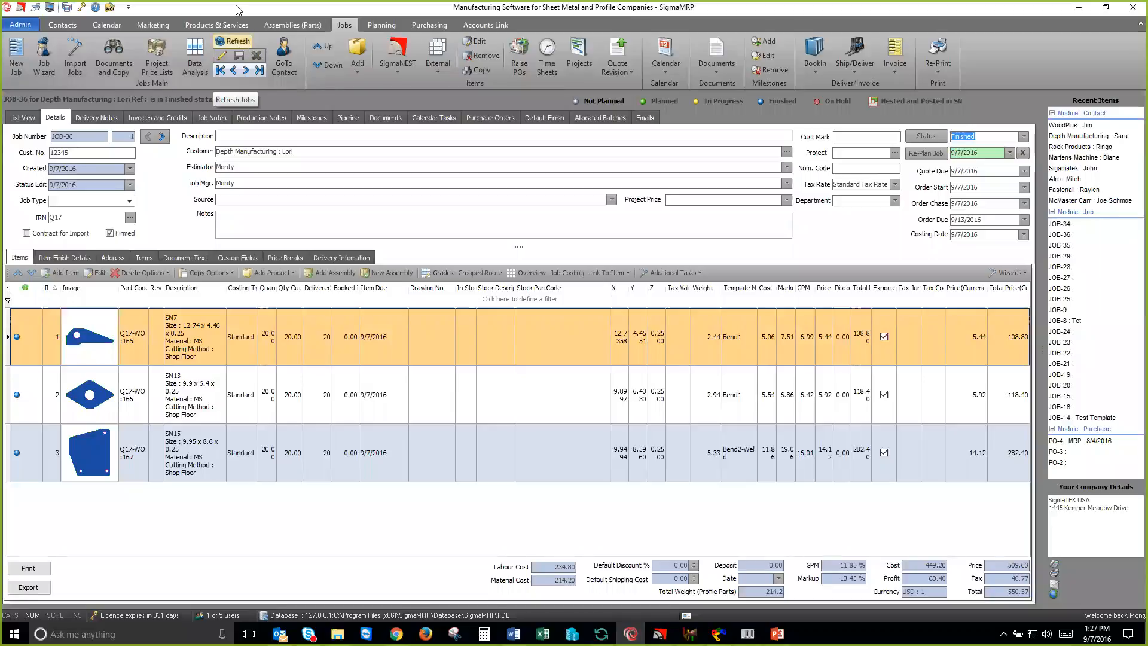
Step: Switch to PowerPoint, go to the Conclusion slide of the agenda presentation, and start the slide show from it
key(alt+Tab)
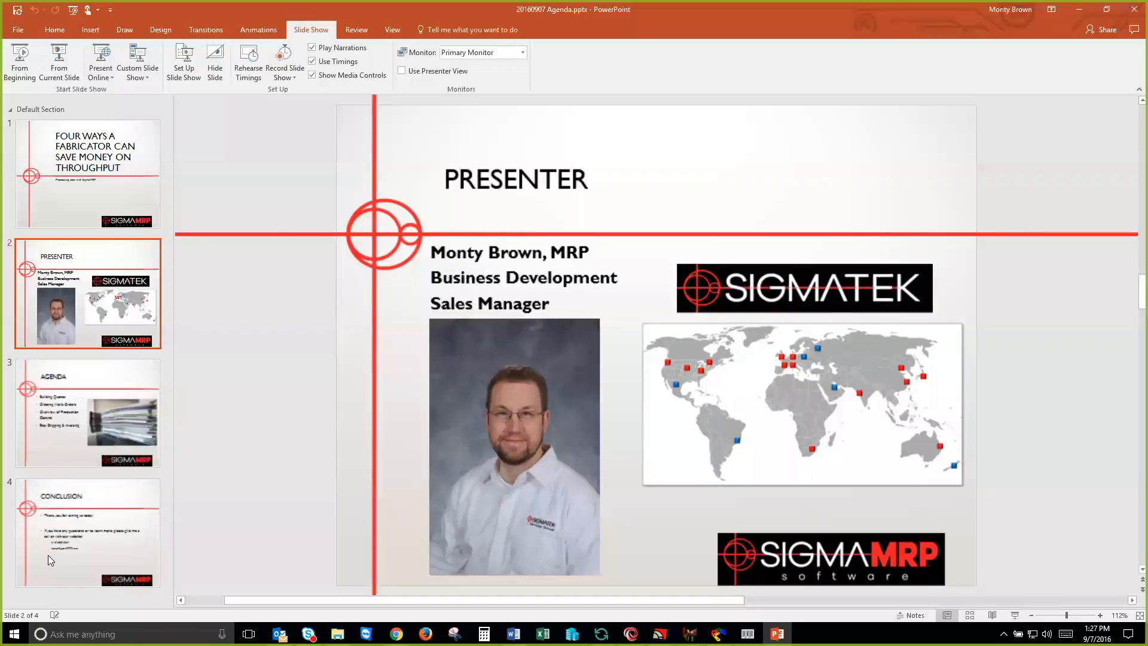
scroll(362, 279, down, 2)
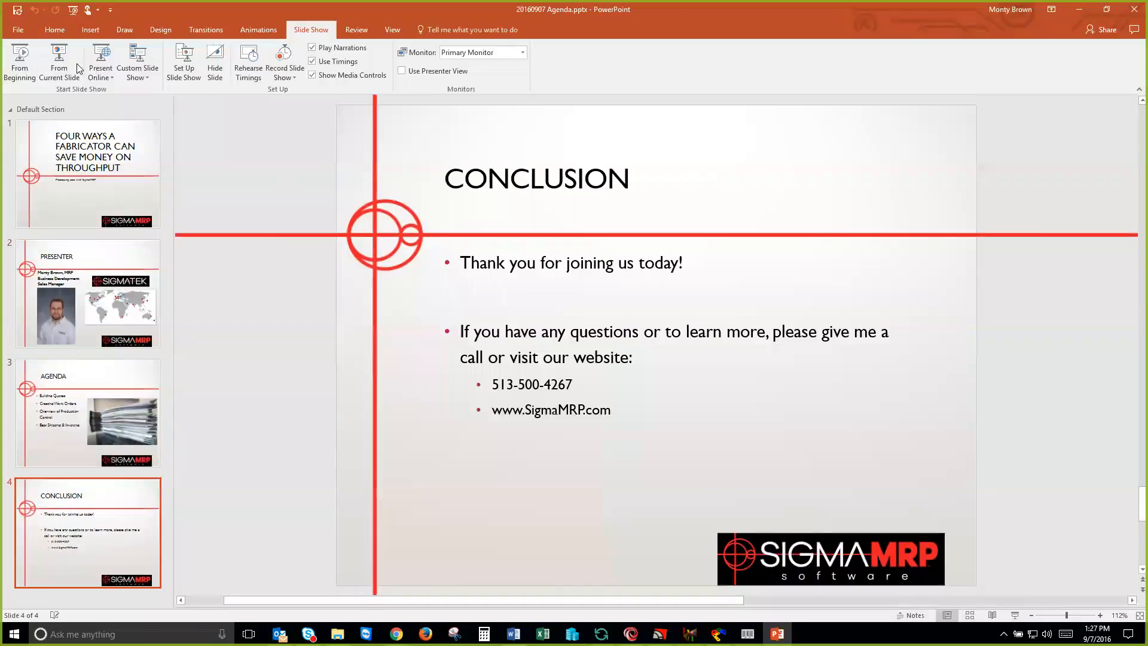
click(59, 66)
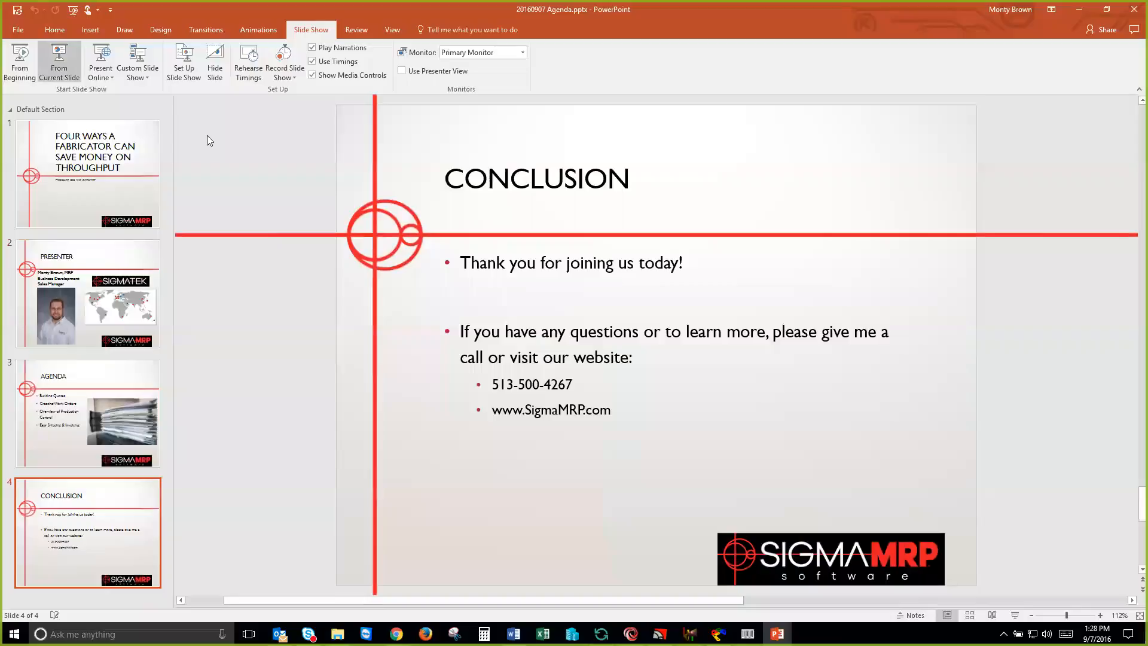